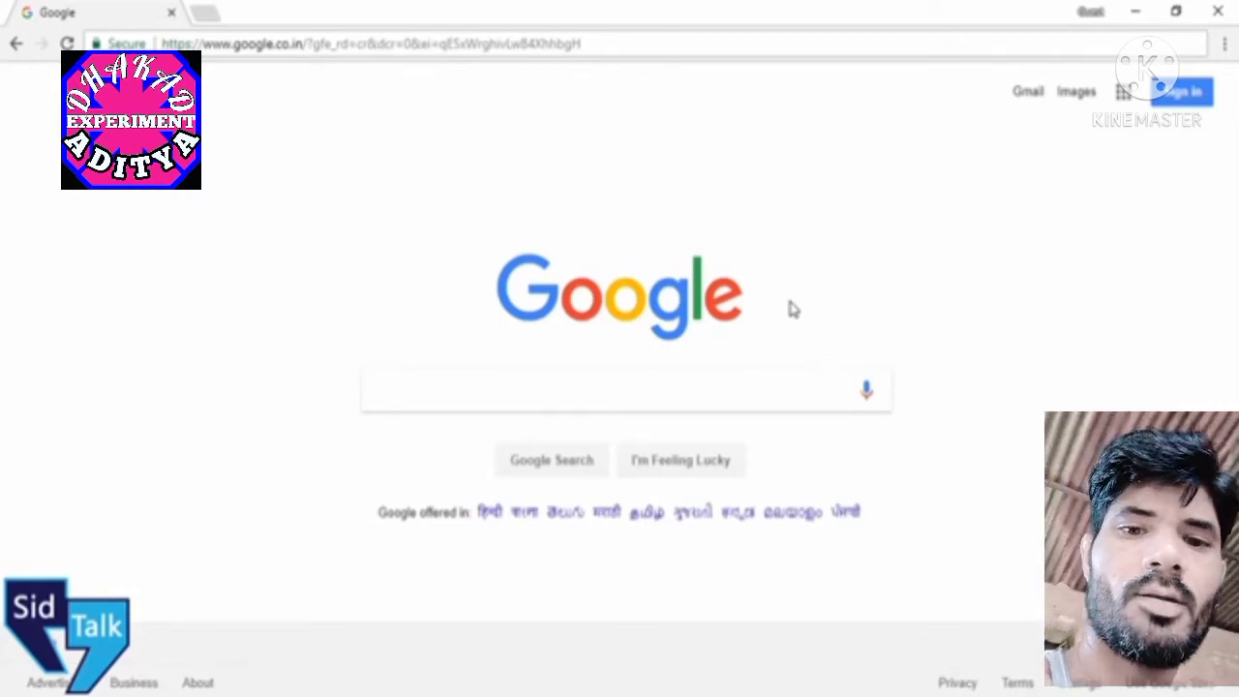
Search Google for "blog vs website" and read the featured answer comparing a blog with a website.
click(741, 401)
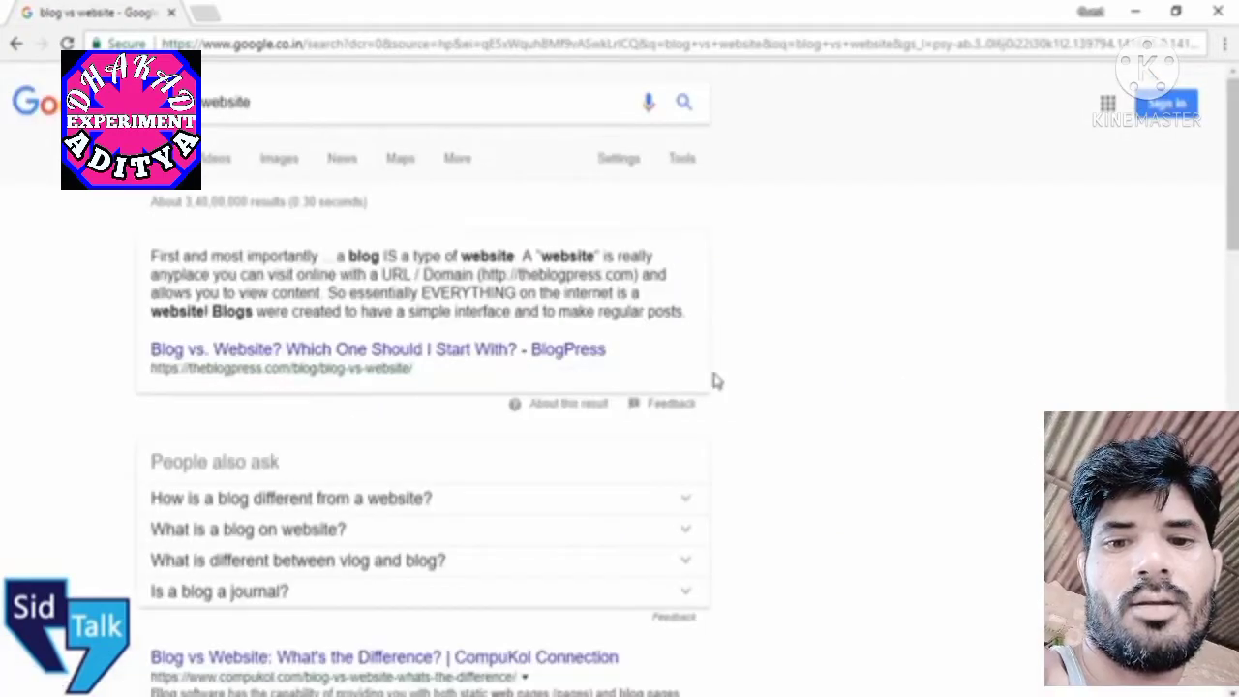
drag(202, 108, 345, 103)
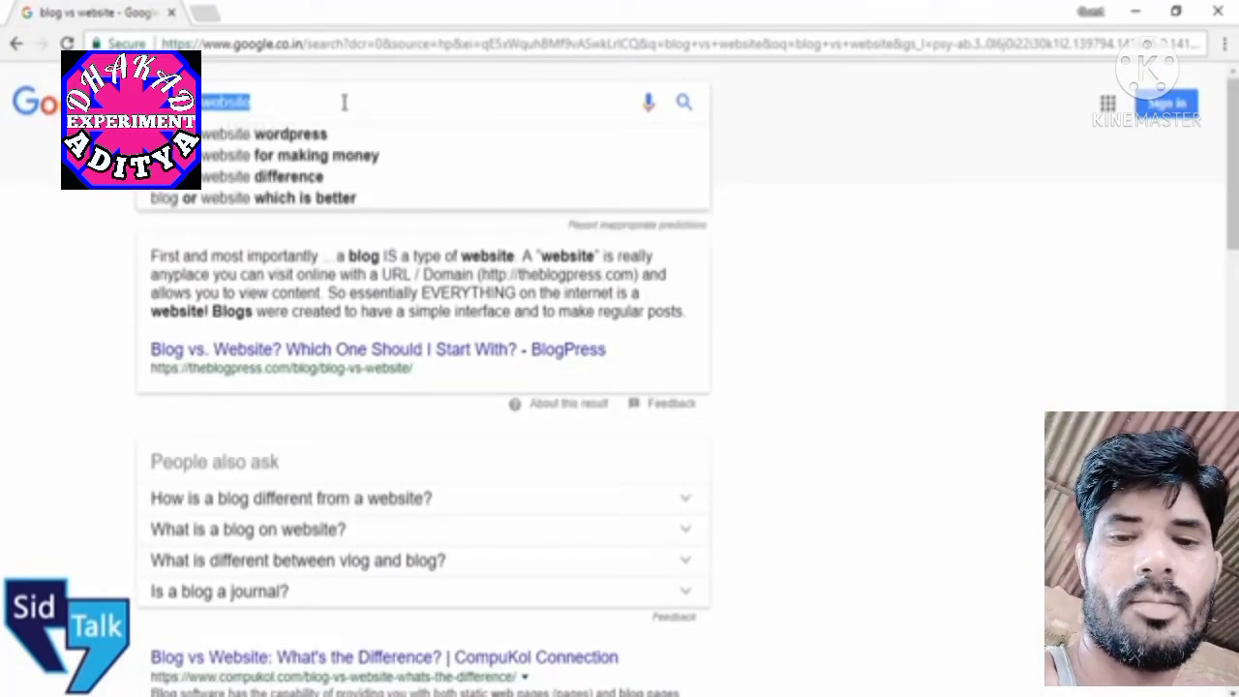
click(832, 264)
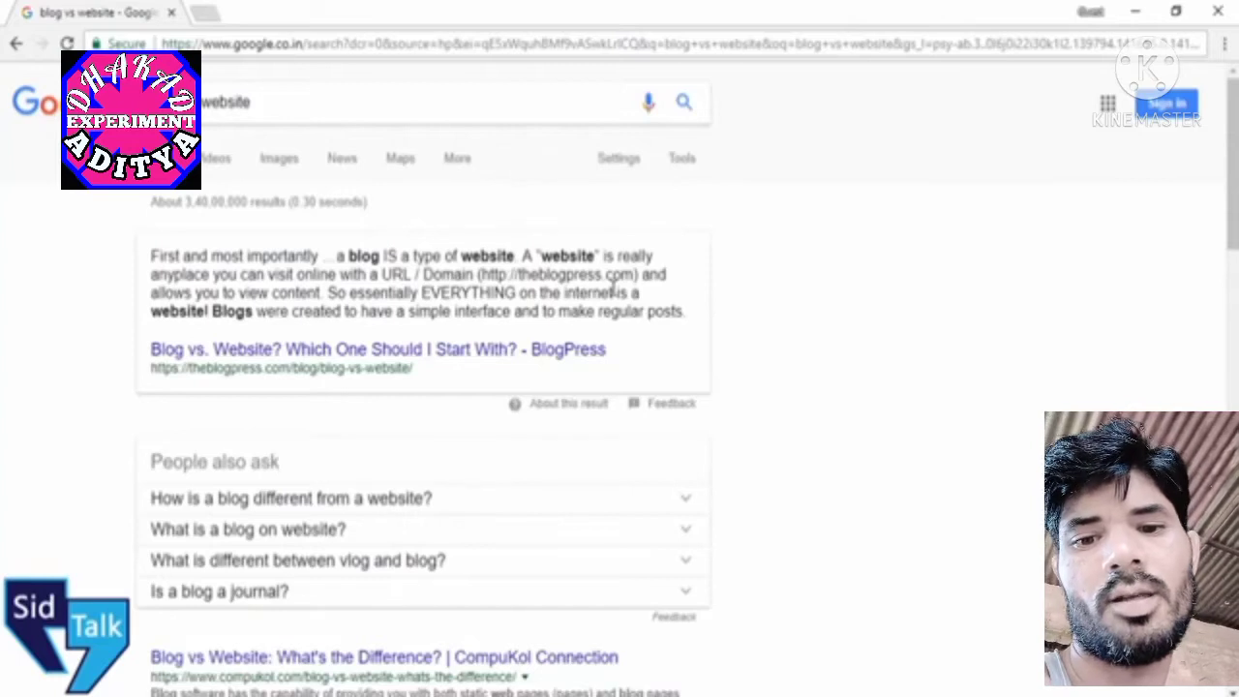
click(210, 109)
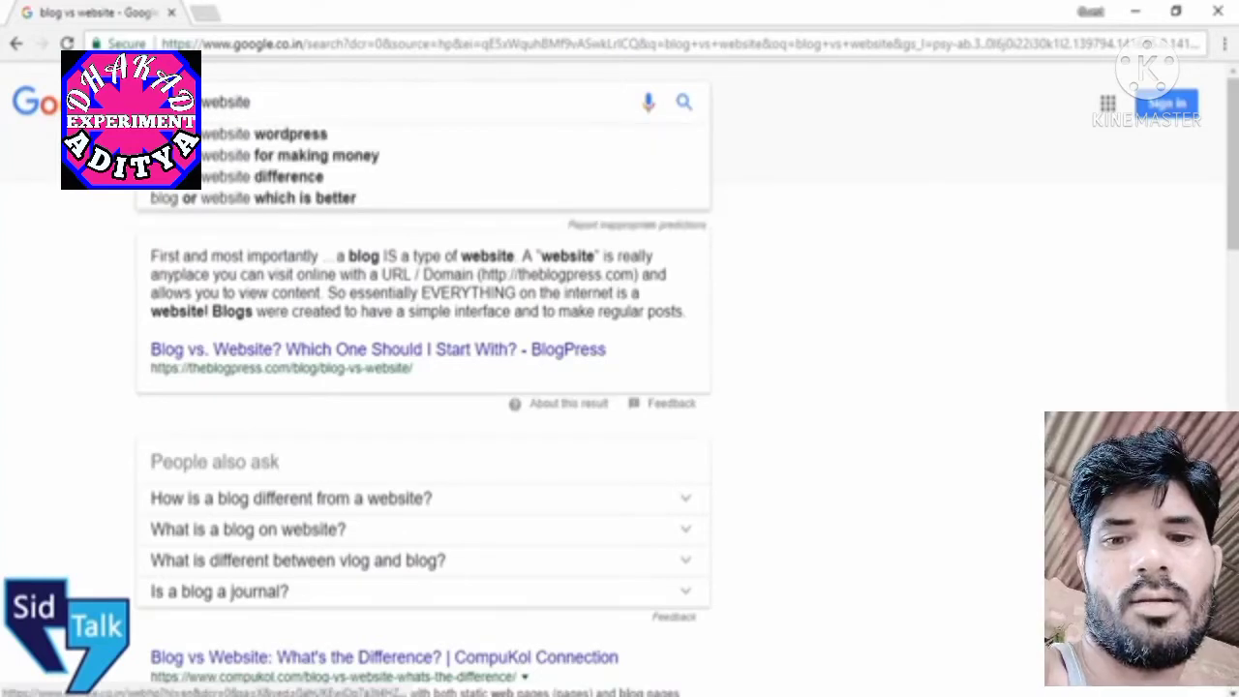
click(269, 287)
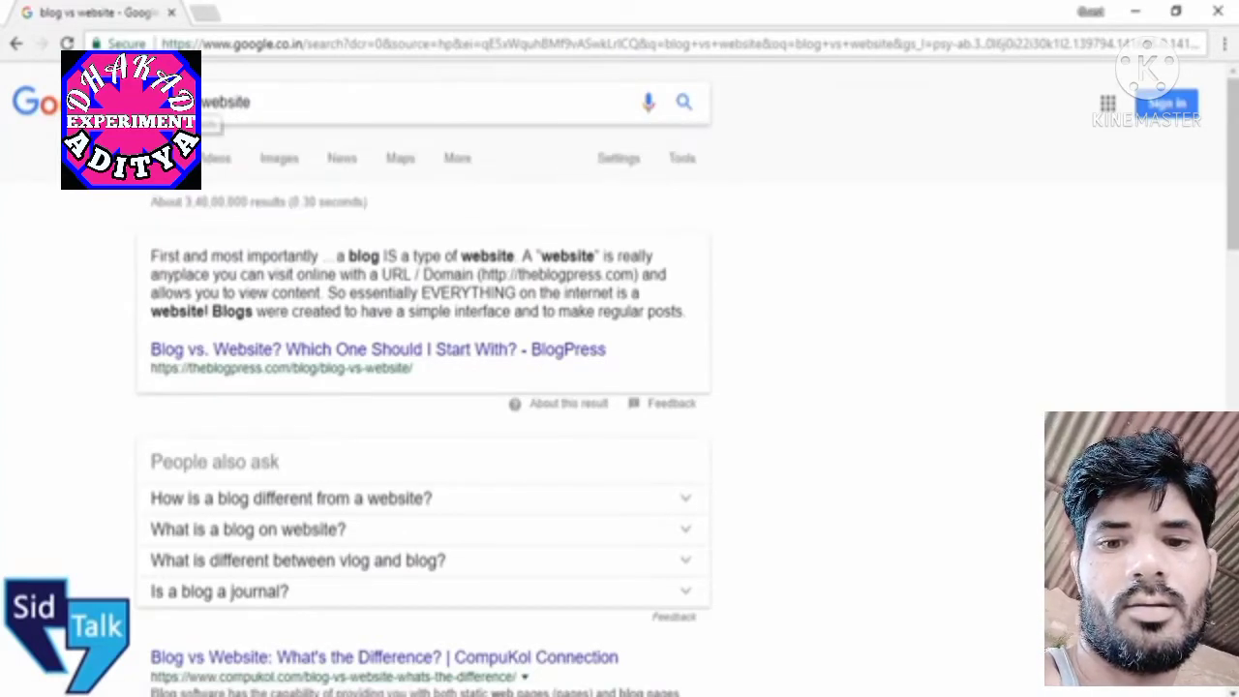
click(208, 109)
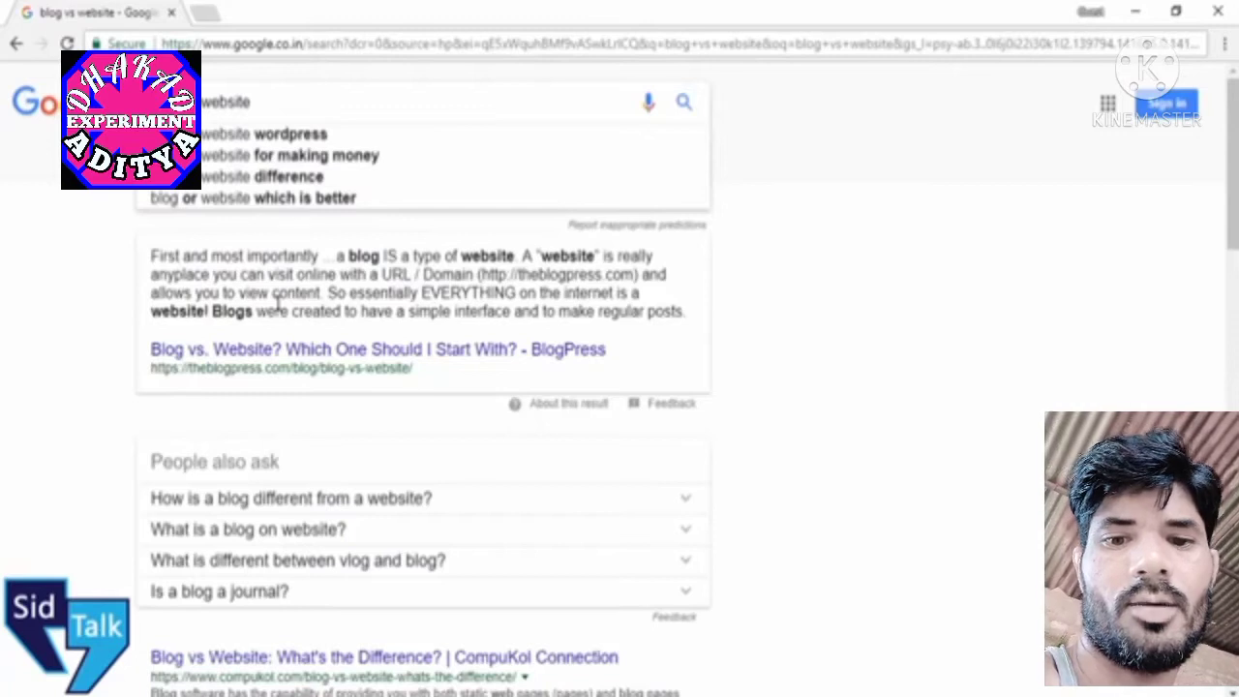
click(412, 308)
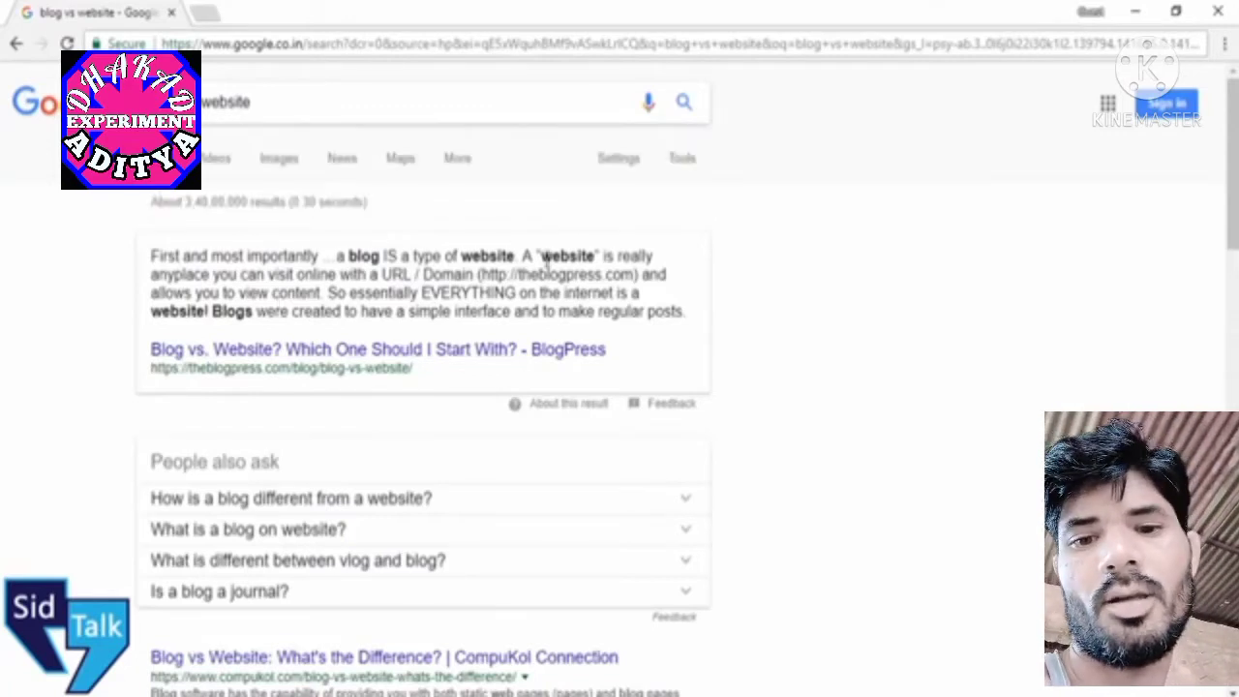
double_click(563, 255)
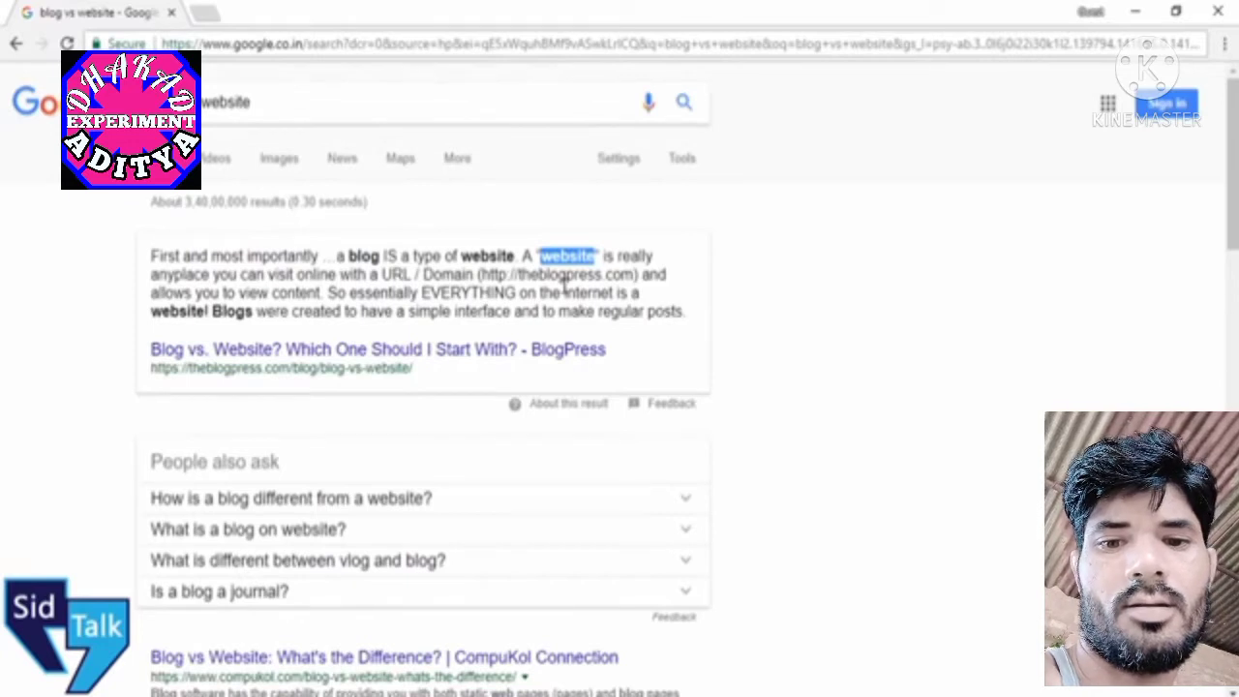
click(566, 280)
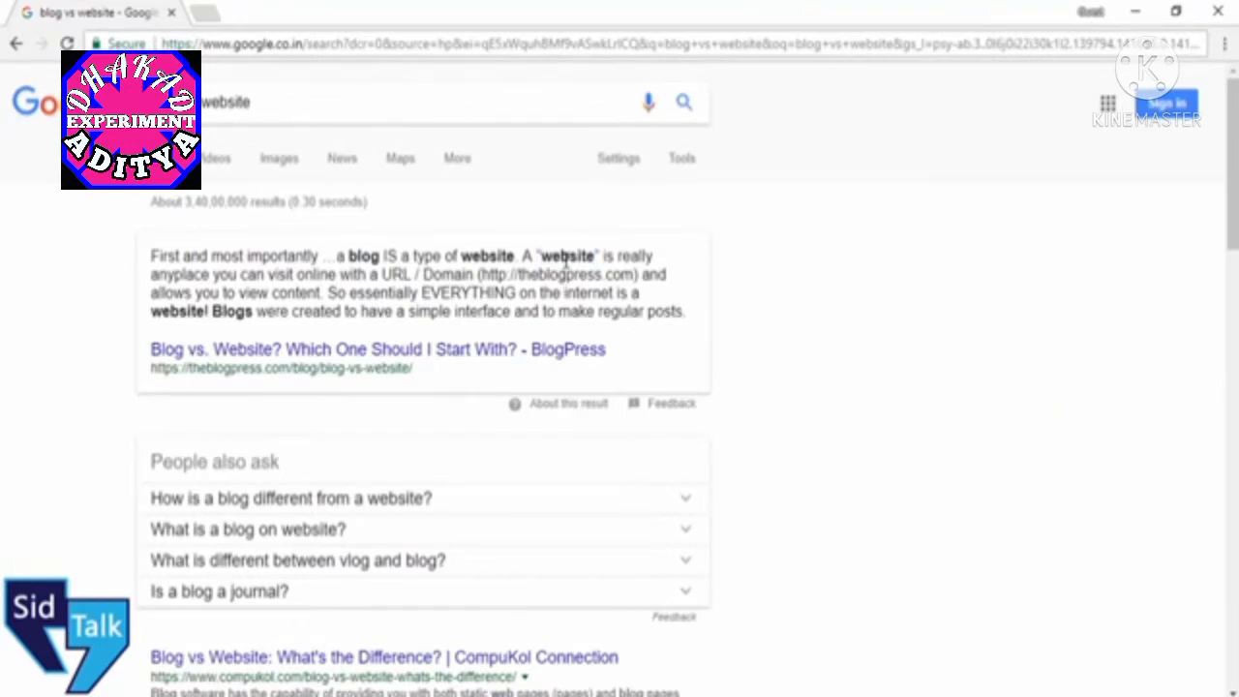
double_click(567, 258)
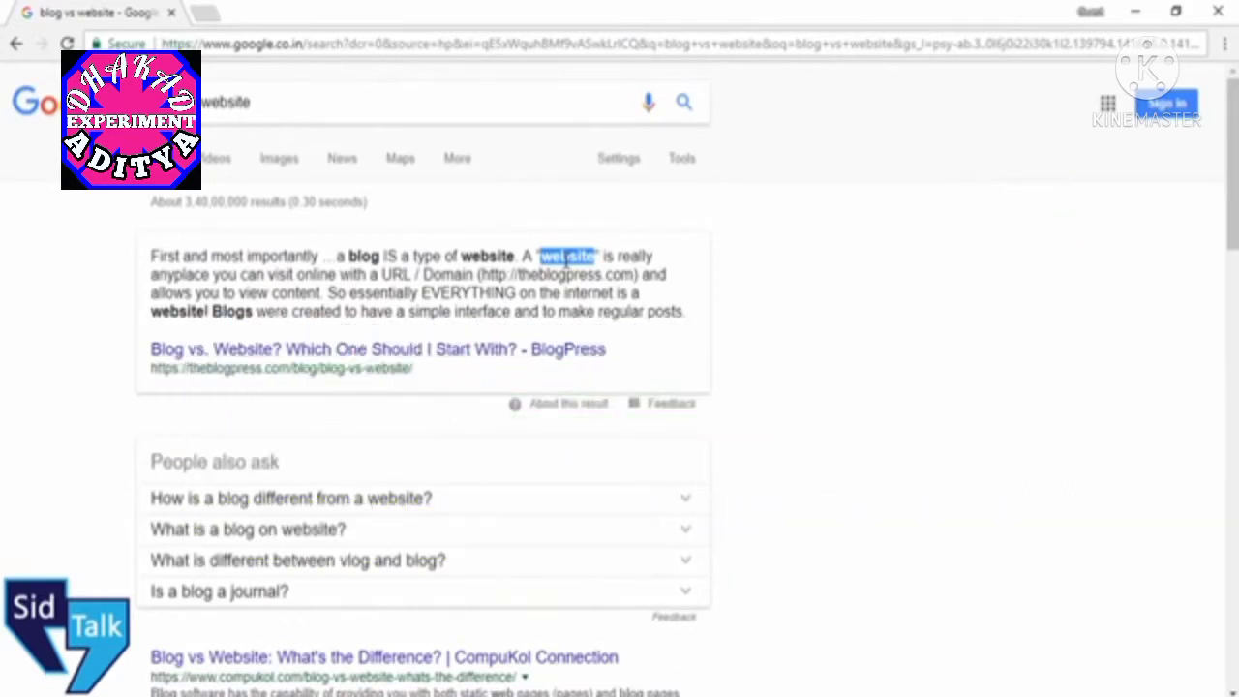
click(799, 406)
Expand the related question "How is a blog different from a website?" and read its answer.
click(591, 509)
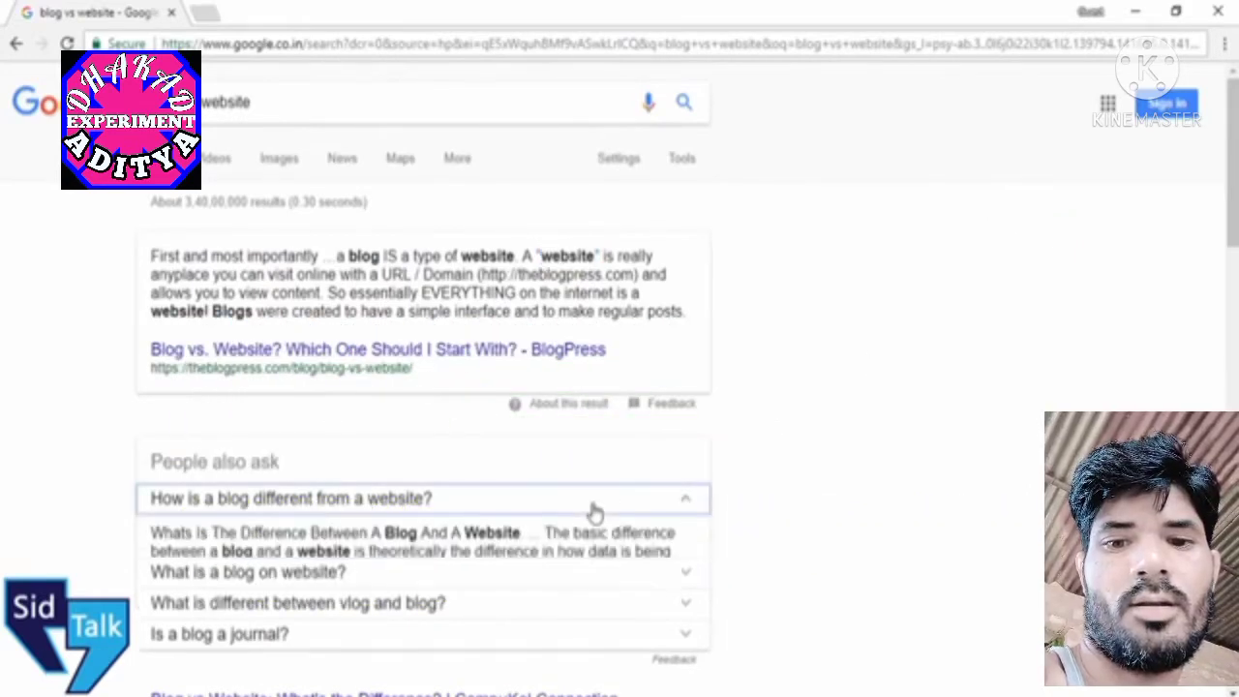
scroll(784, 400, down, 1)
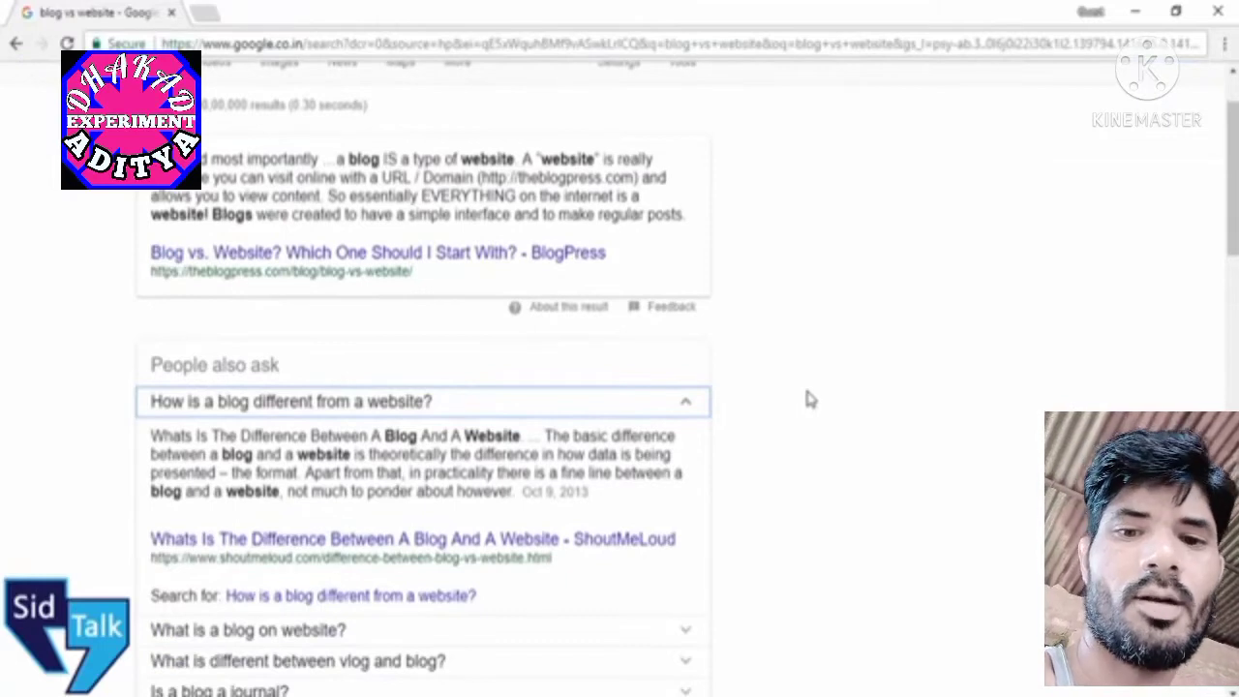
scroll(806, 391, down, 1)
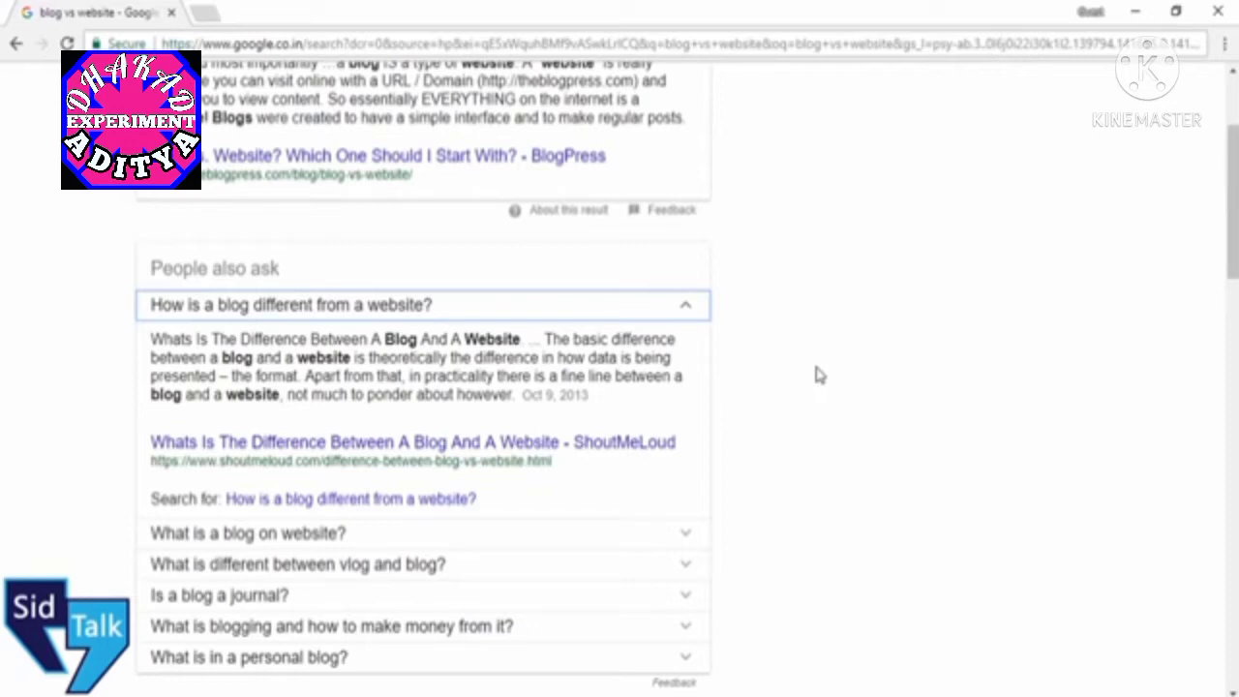
scroll(916, 415, up, 2)
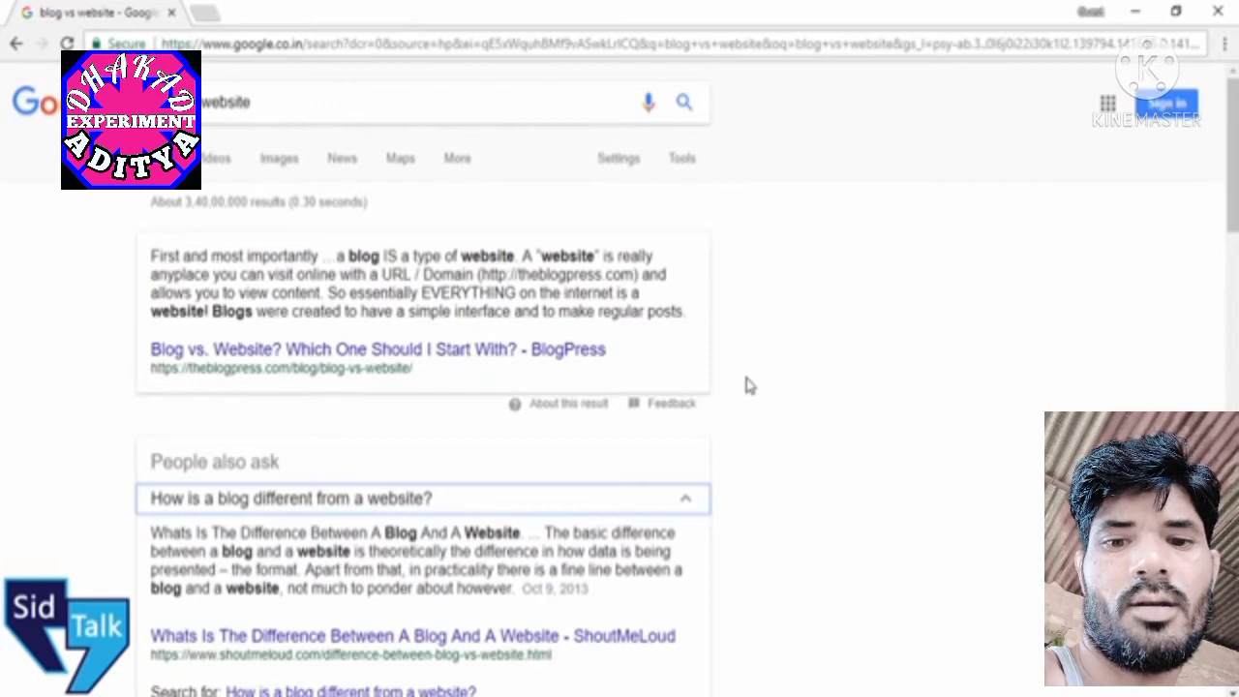
scroll(783, 359, down, 1)
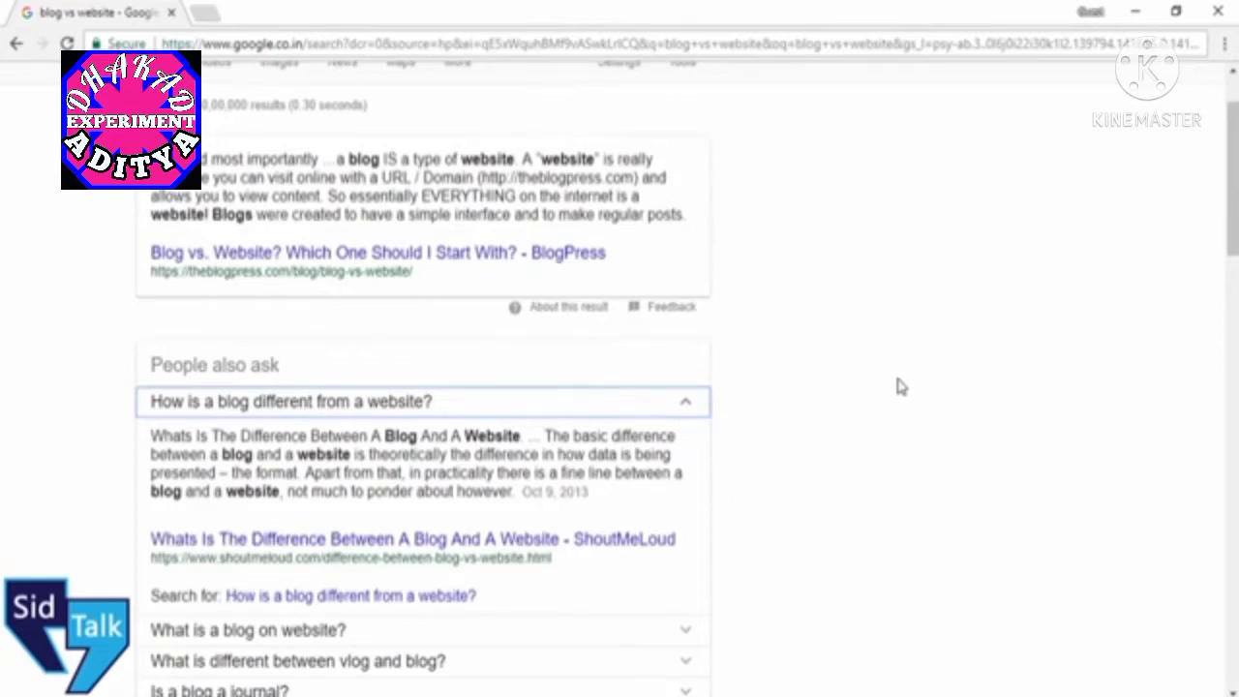
scroll(899, 387, up, 1)
Search Google for "blogger" and start creating a blog on the Blogger.com site.
drag(149, 102, 335, 95)
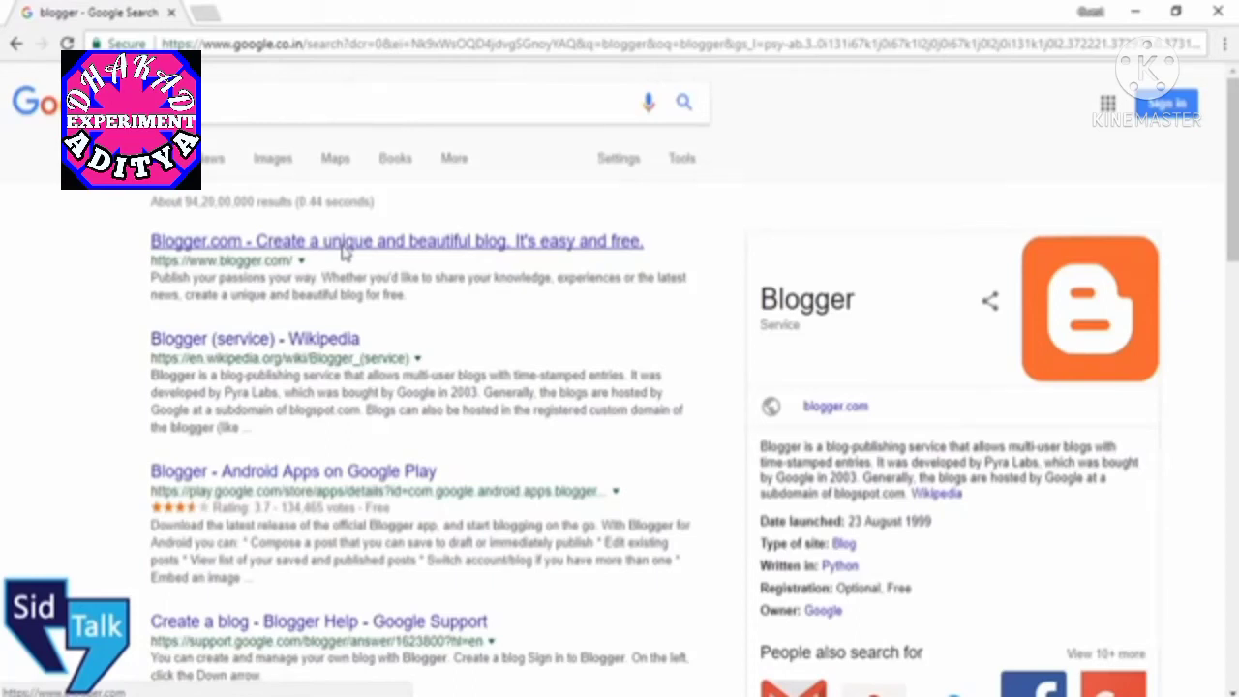
click(265, 242)
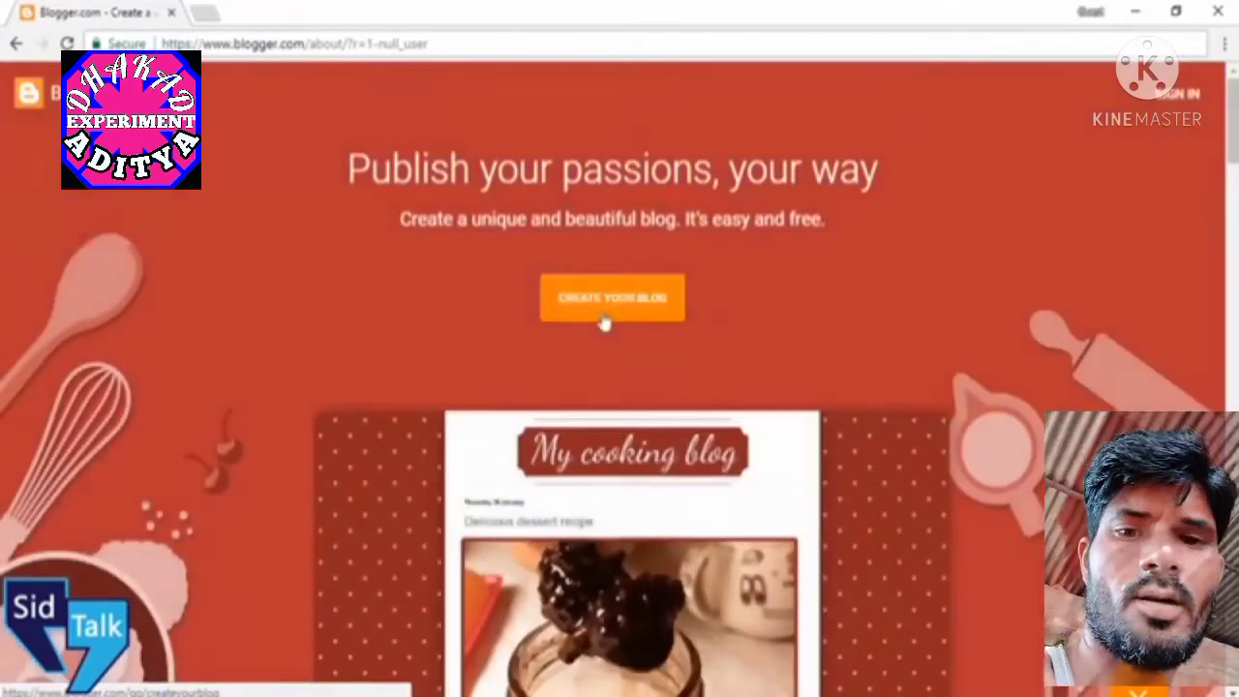
click(613, 308)
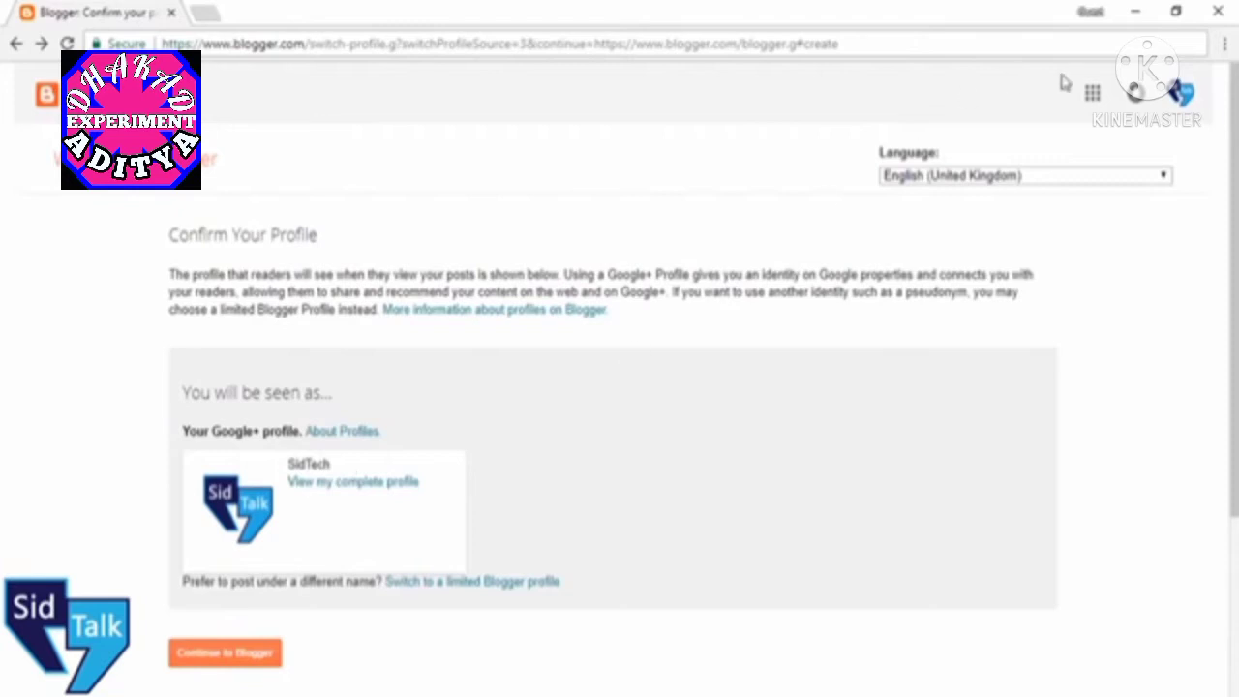
Try a limited Blogger profile with a person's full name as display name, and return to the Google+ profile.
click(442, 589)
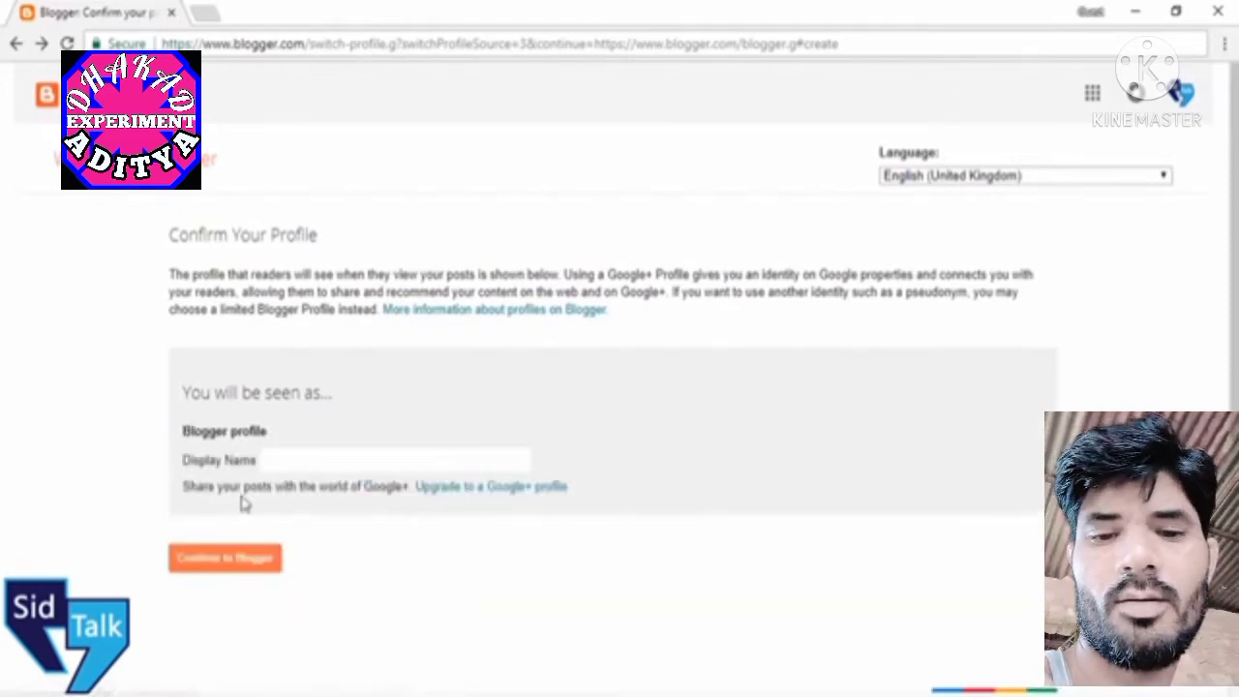
click(354, 465)
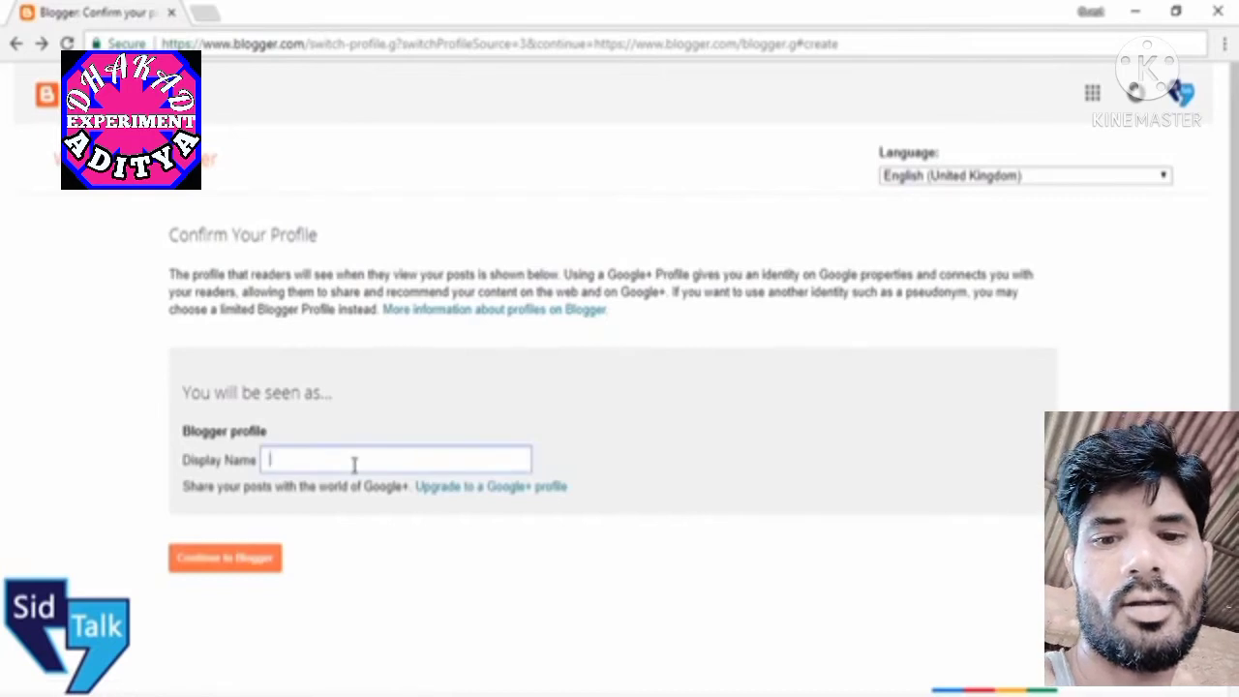
text(Siddhant Jain)
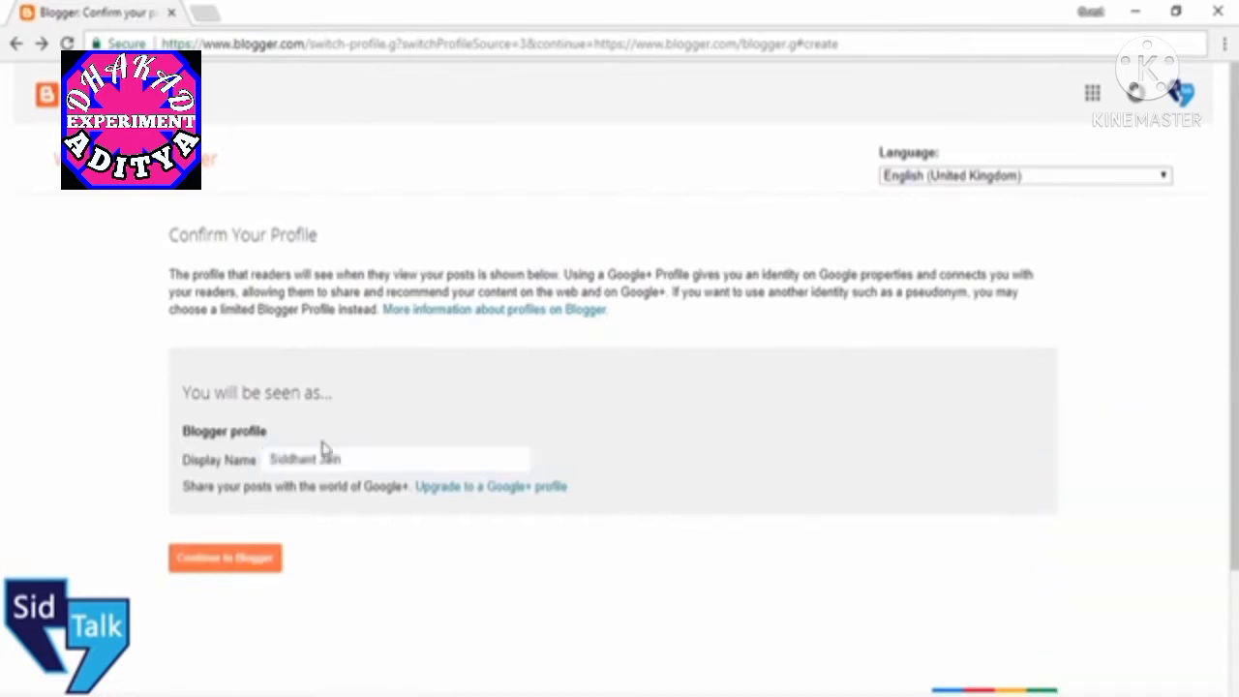
drag(271, 463, 394, 464)
click(359, 506)
click(463, 487)
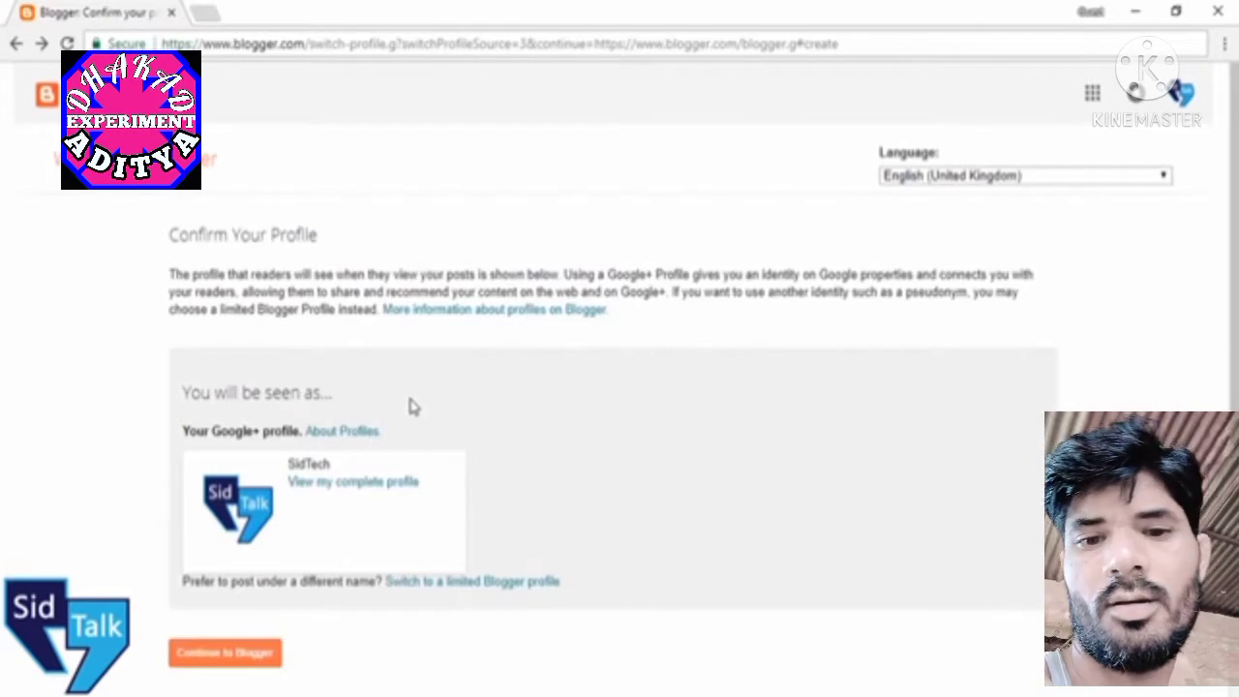
Continue to Blogger with the Google+ profile and dismiss the European Union cookie notice.
click(223, 658)
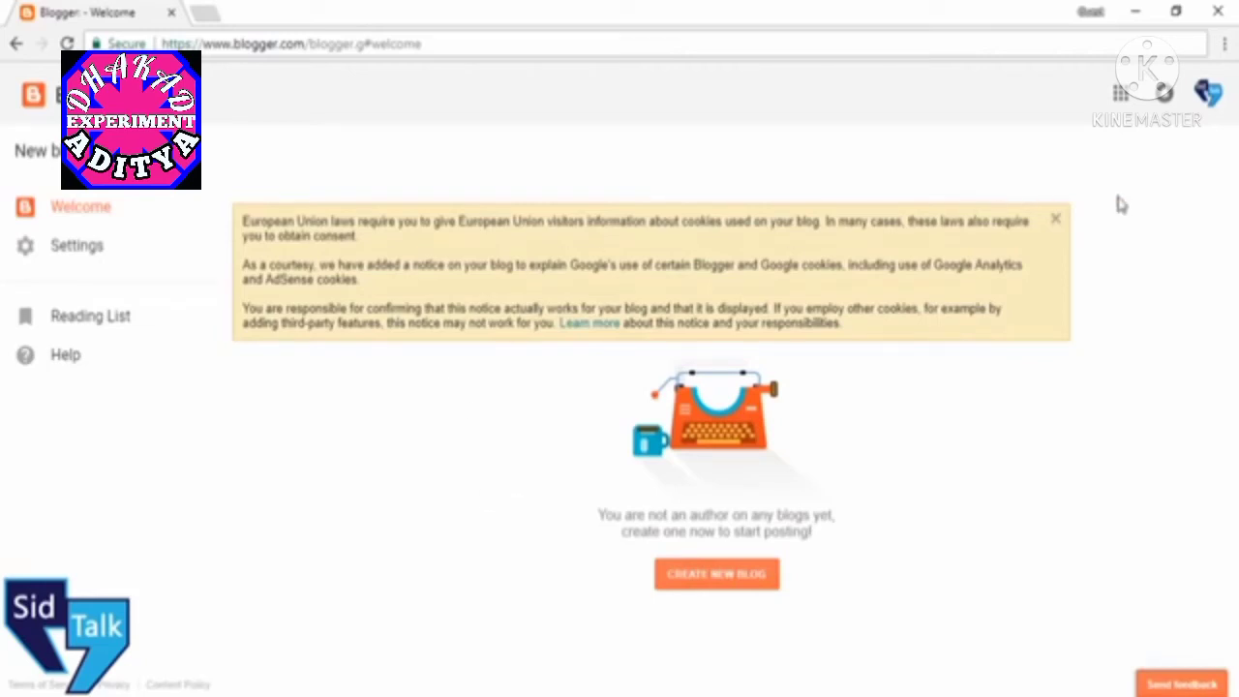
click(1058, 223)
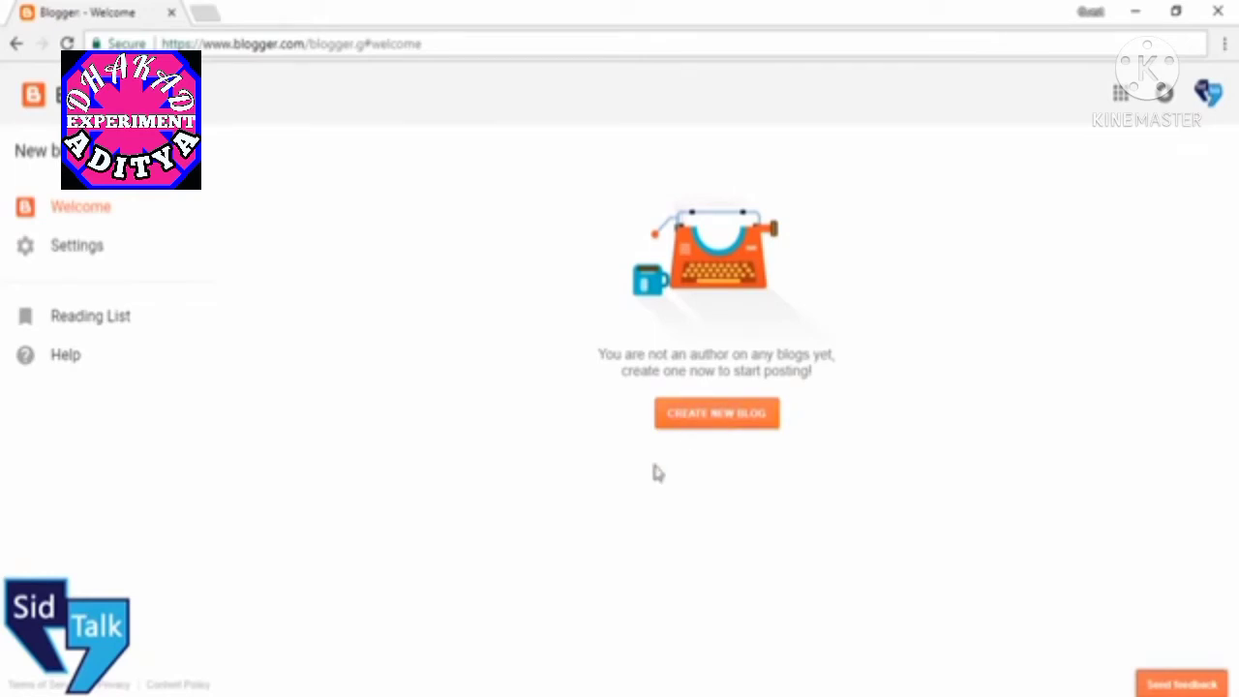
Start a new blog titled SidTalk and try the address sidtalk.blogspot.com for it.
click(724, 413)
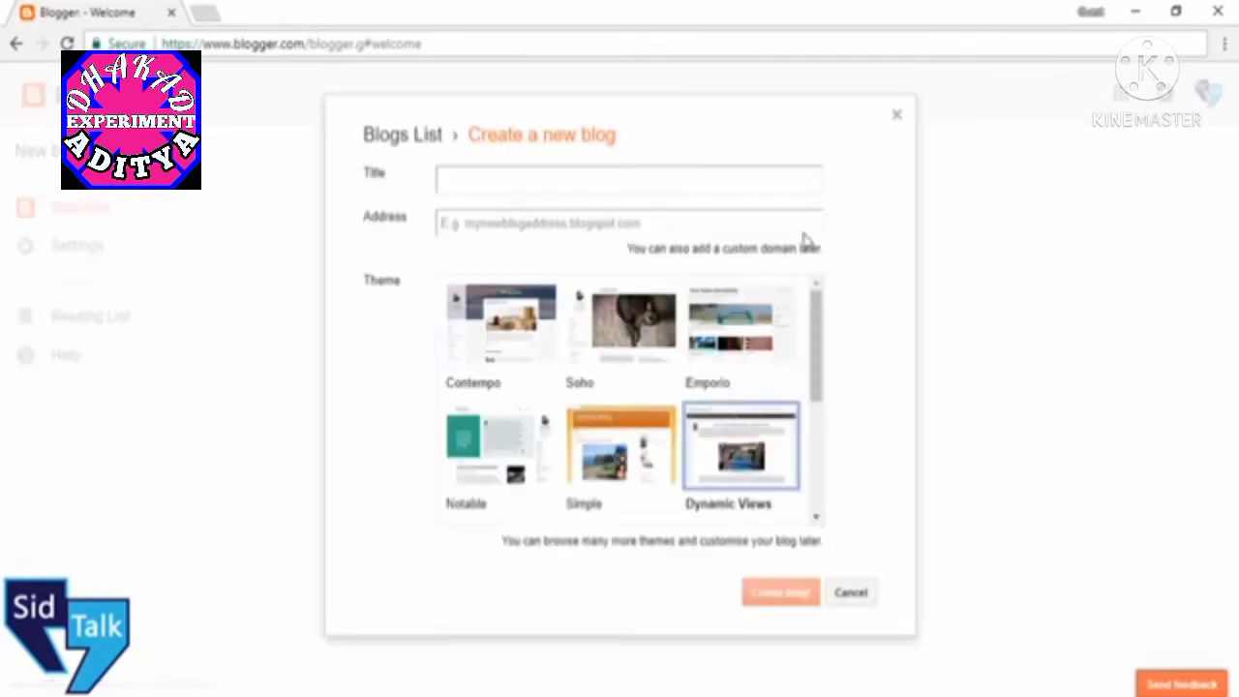
click(523, 181)
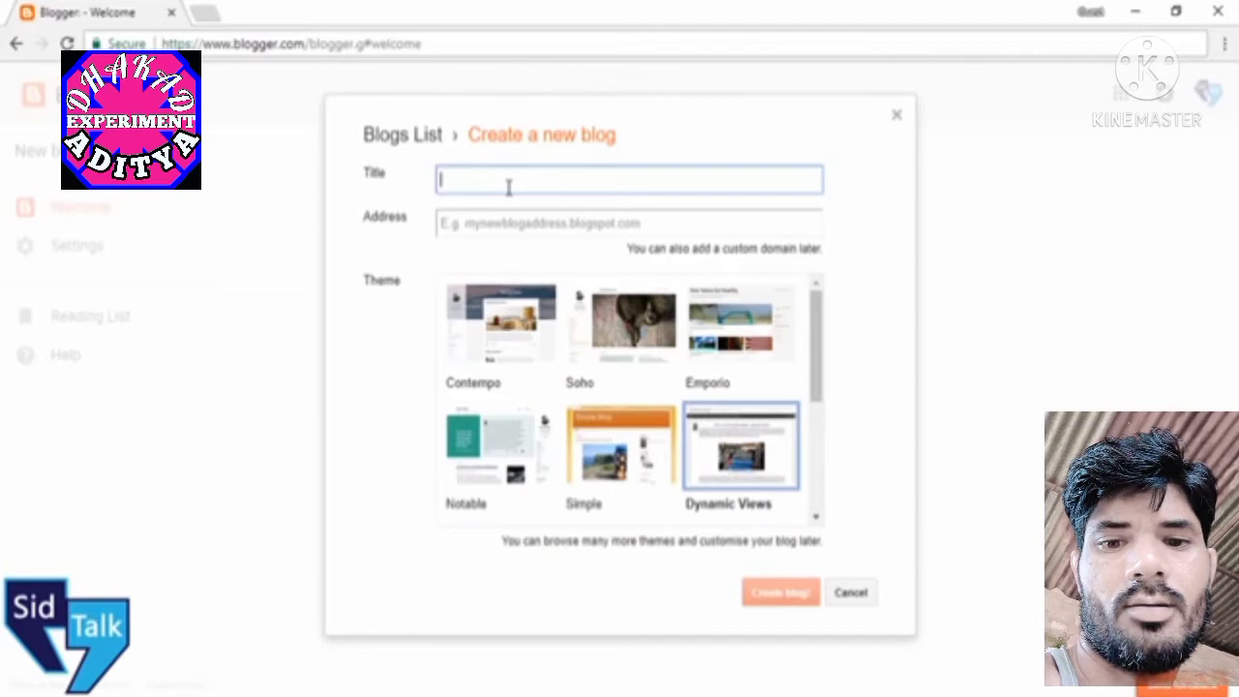
text(SidTalk)
key(Tab)
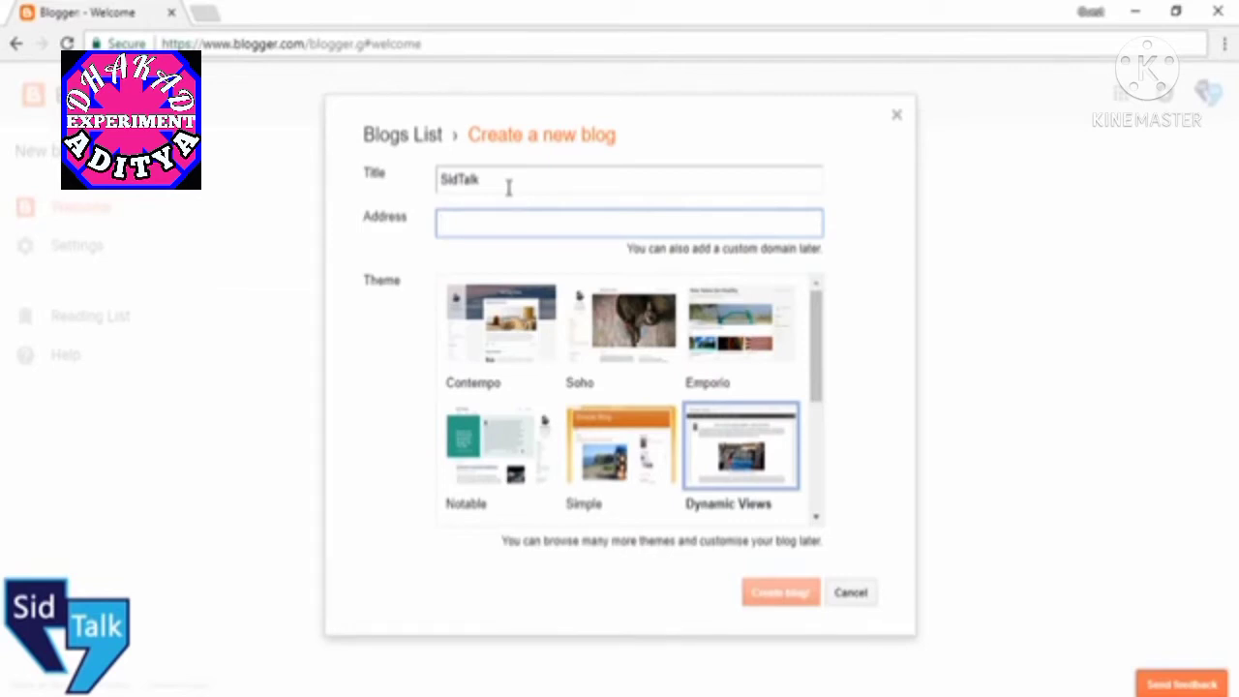
text(sidtalk)
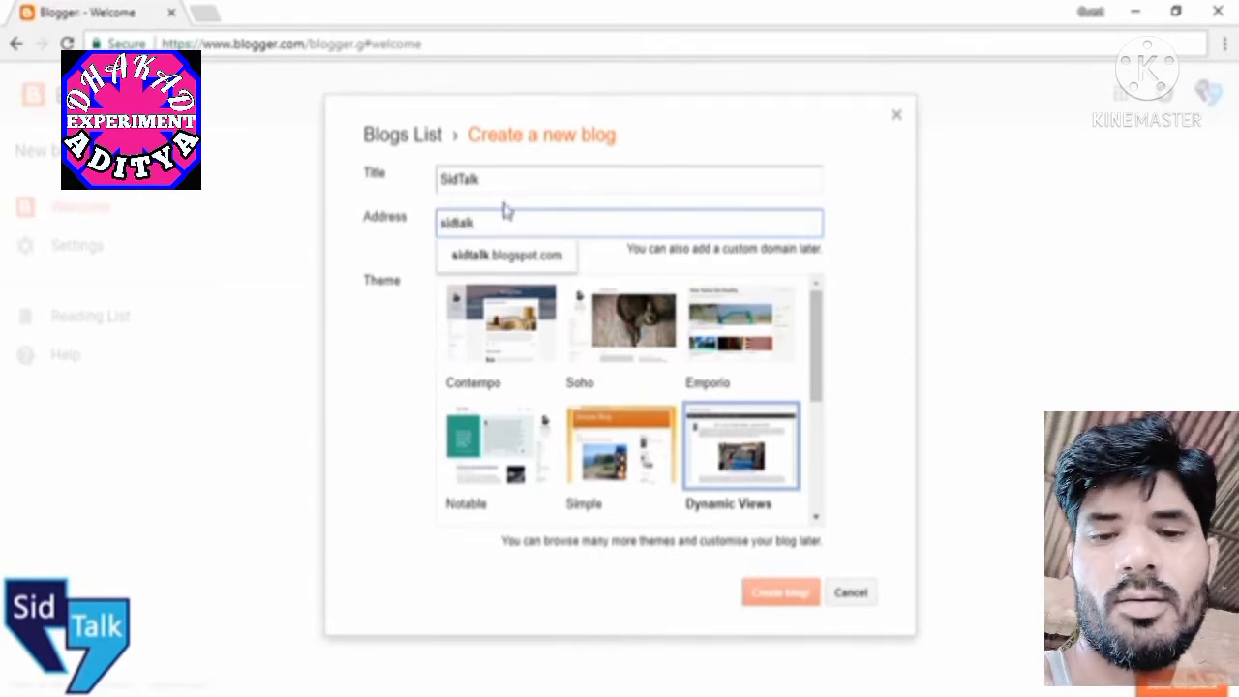
click(523, 257)
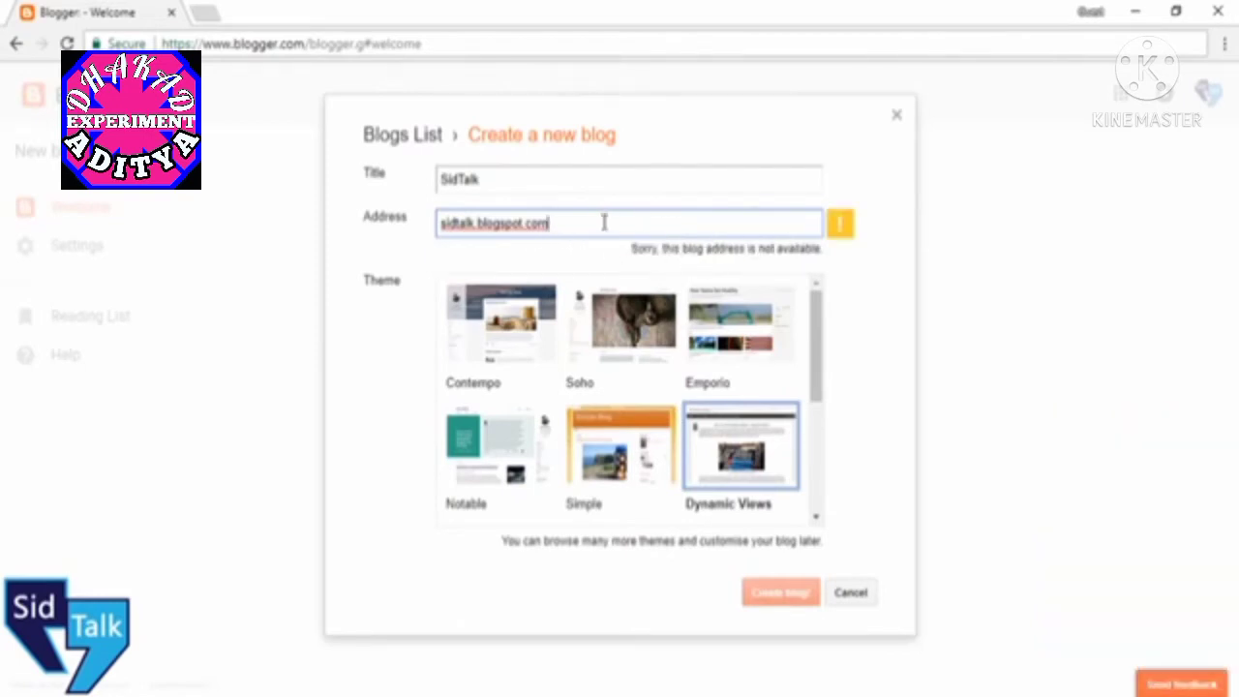
Check the existing site at the sidtalk blogspot address in a new tab and return to the blog creation form.
drag(604, 222, 423, 229)
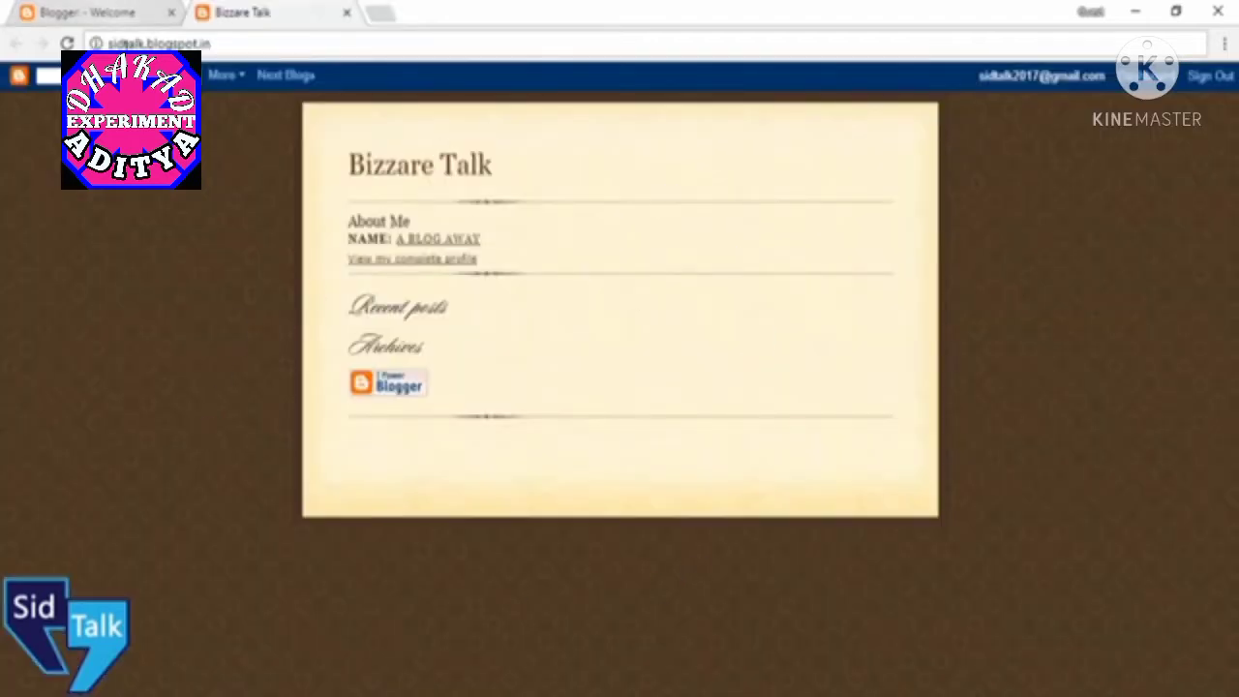
click(106, 8)
click(477, 238)
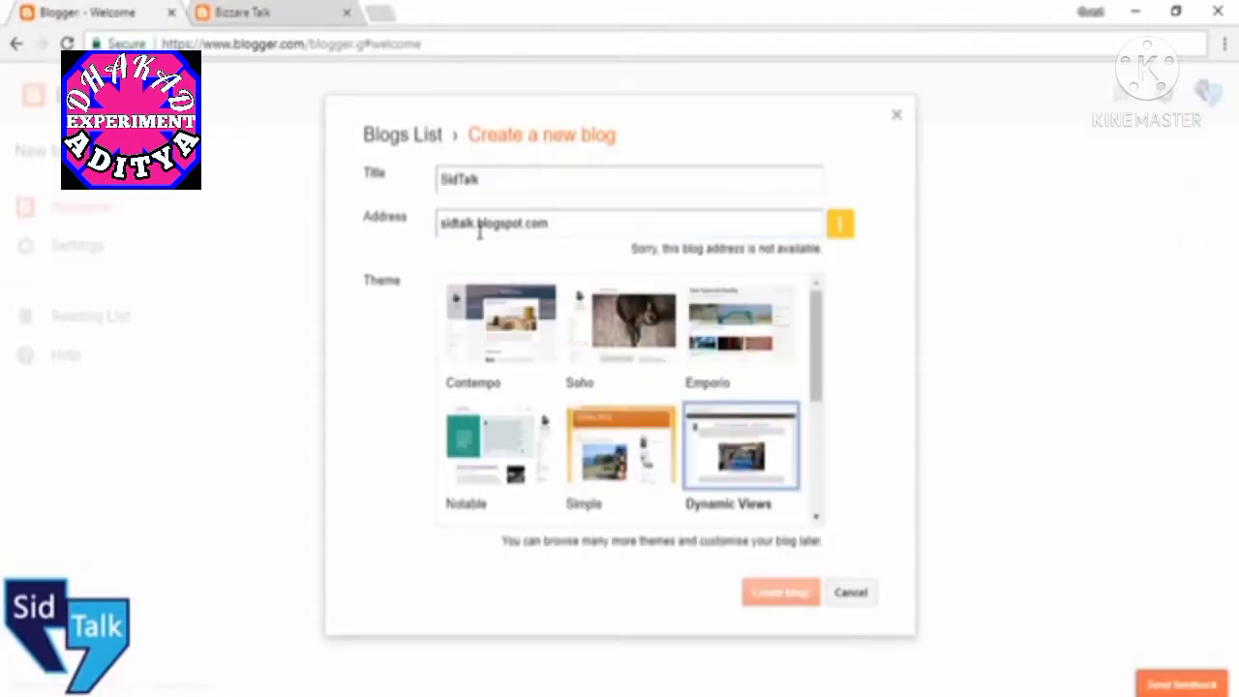
Change the new blog's address to sidtalk1.blogspot.com.
drag(475, 226, 420, 218)
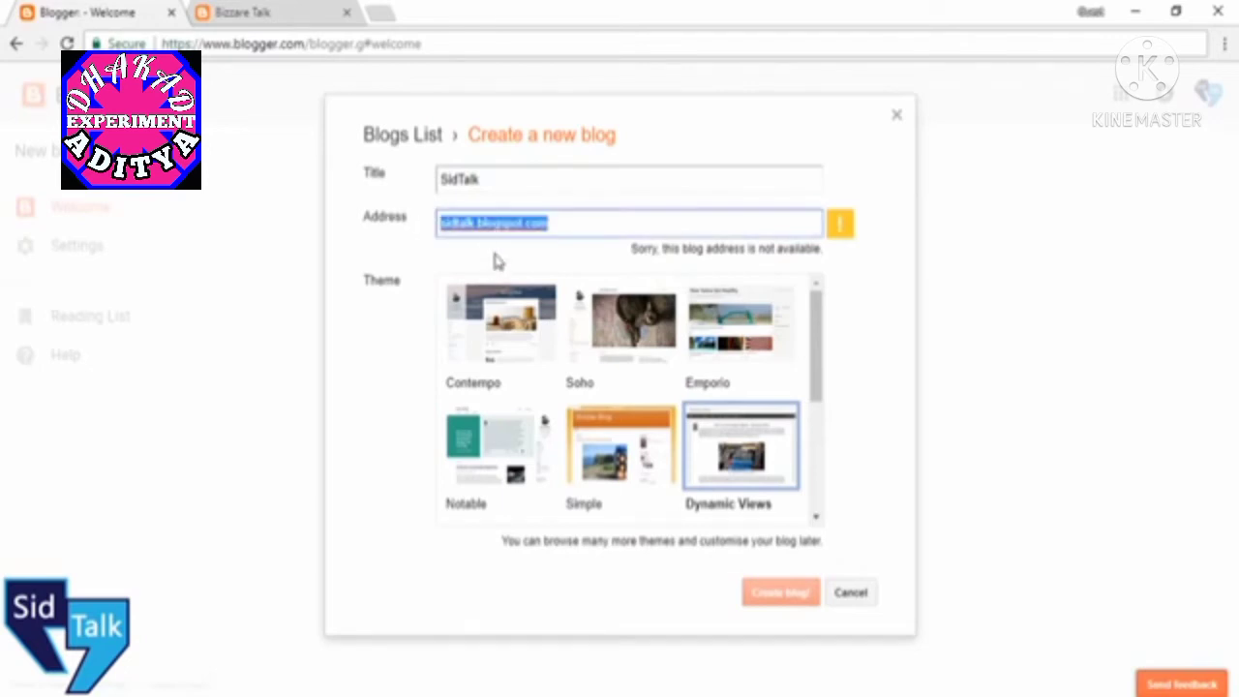
click(491, 242)
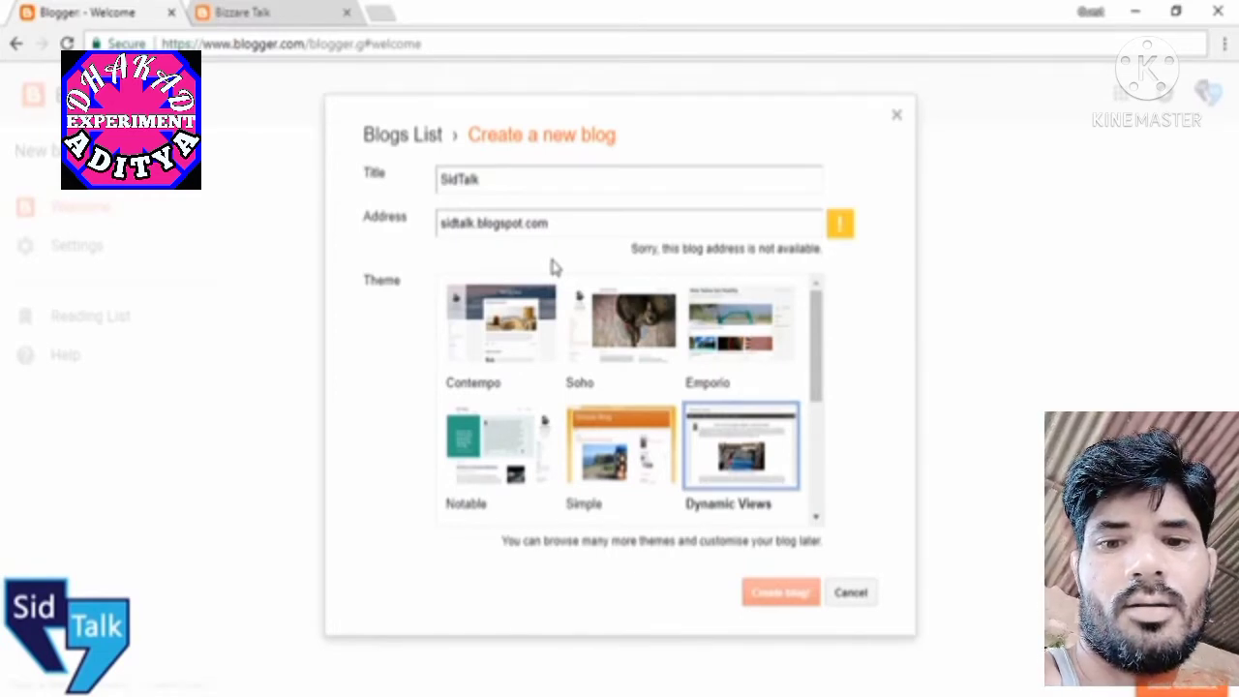
click(475, 225)
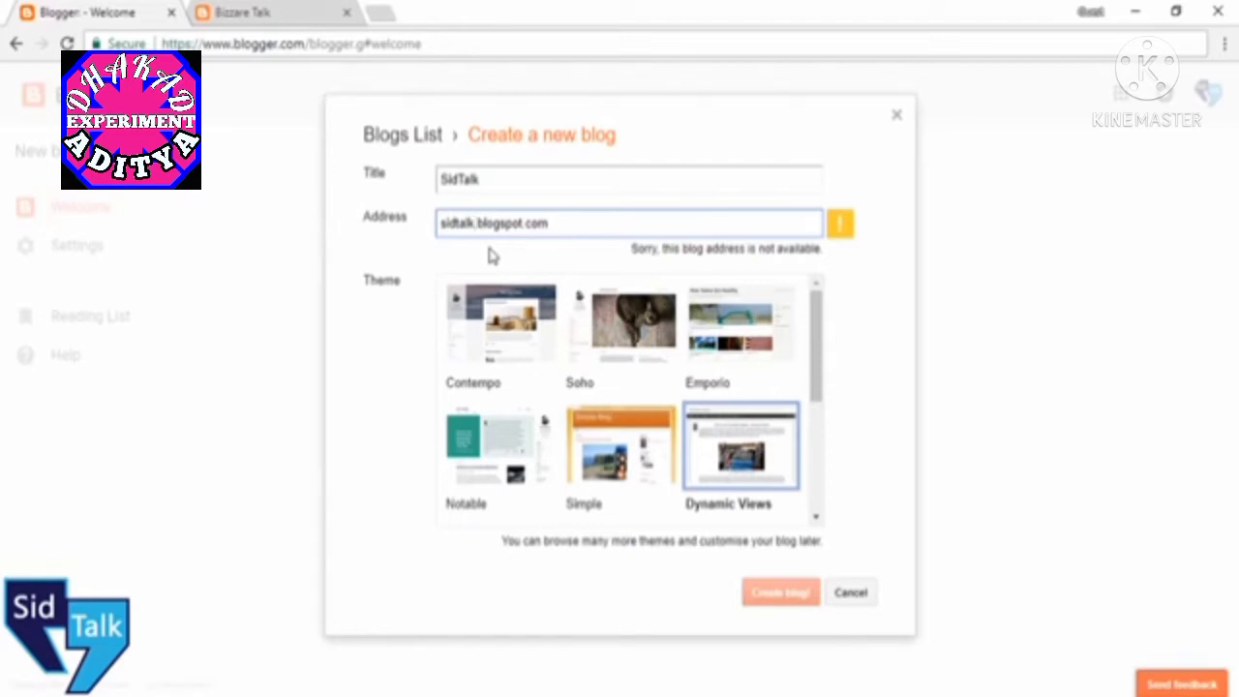
text(1)
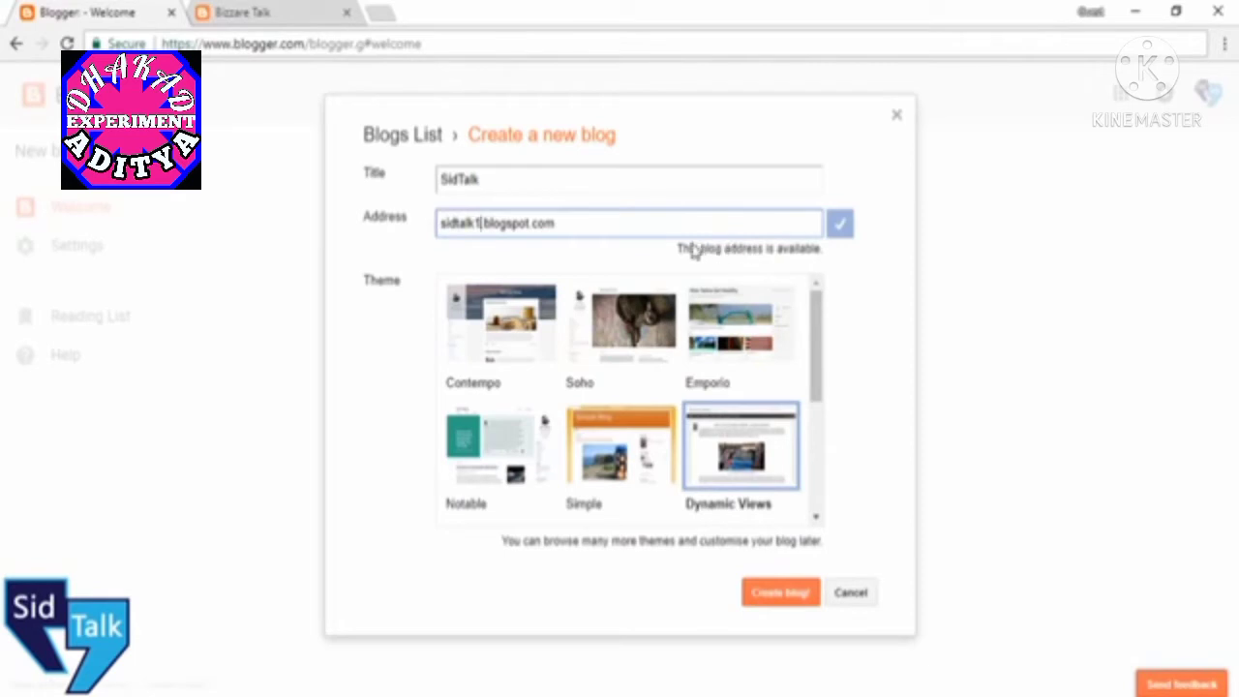
Select the Simple theme for the new blog and create the blog.
drag(818, 355, 833, 323)
click(733, 366)
click(630, 355)
drag(816, 388, 830, 359)
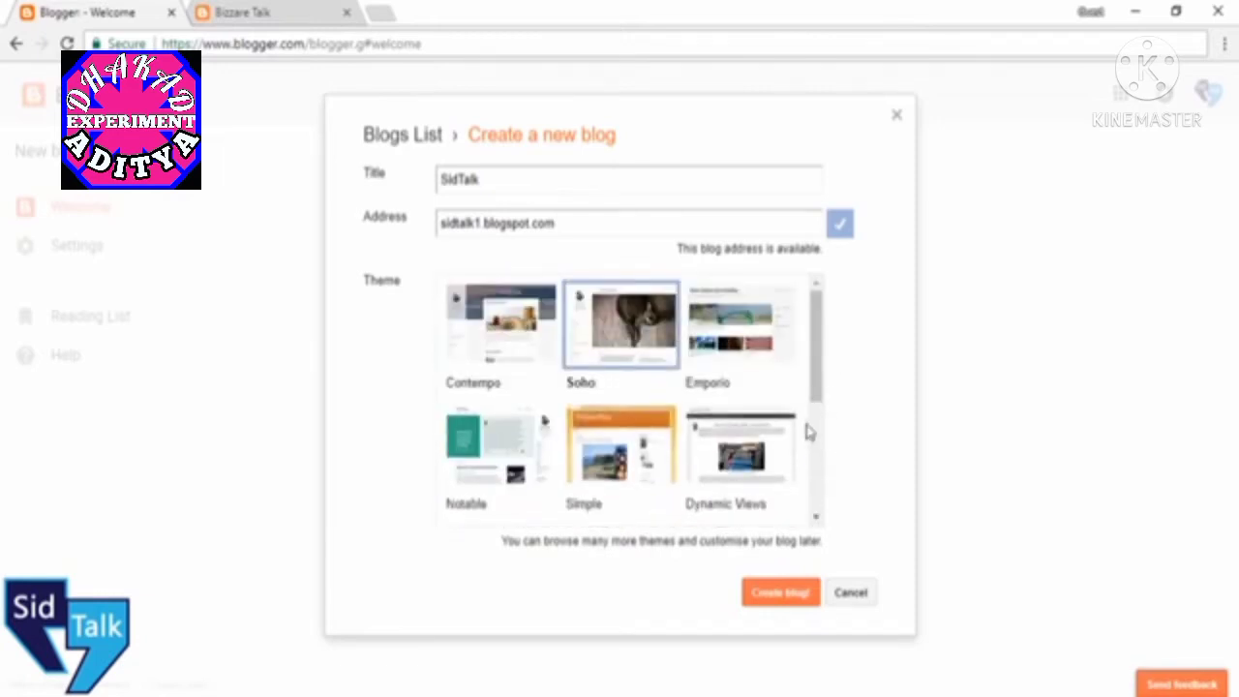
drag(817, 392, 821, 353)
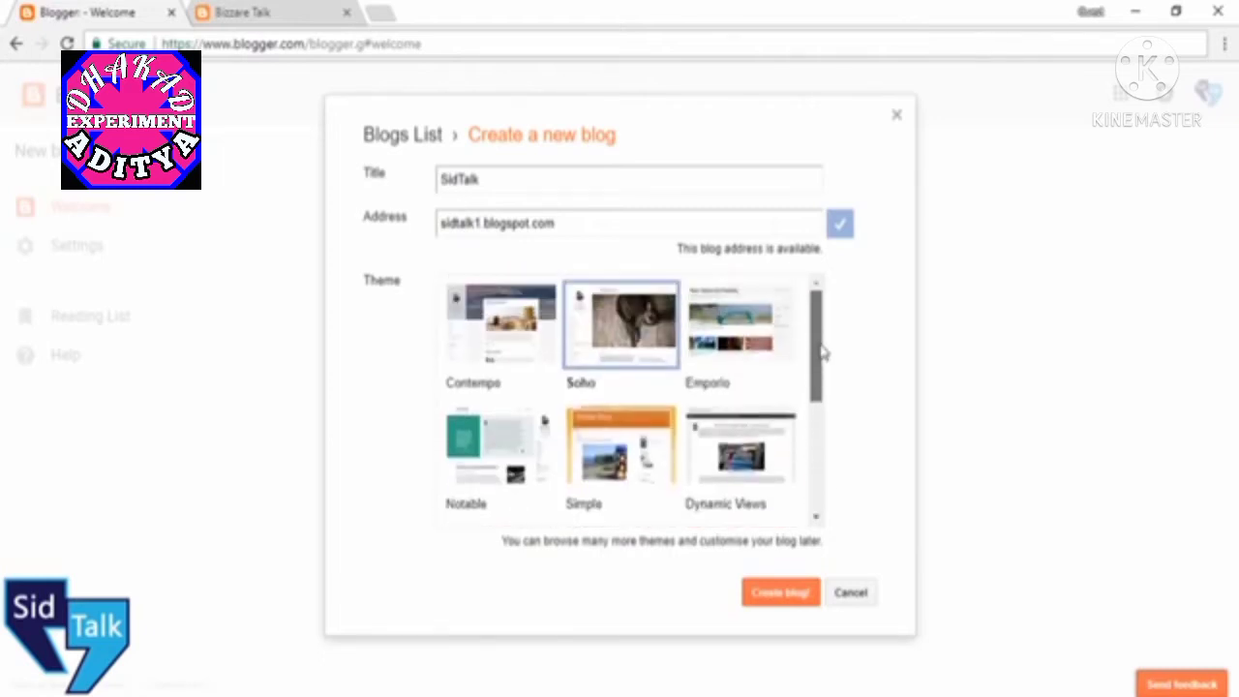
click(706, 359)
click(628, 442)
scroll(810, 388, down, 1)
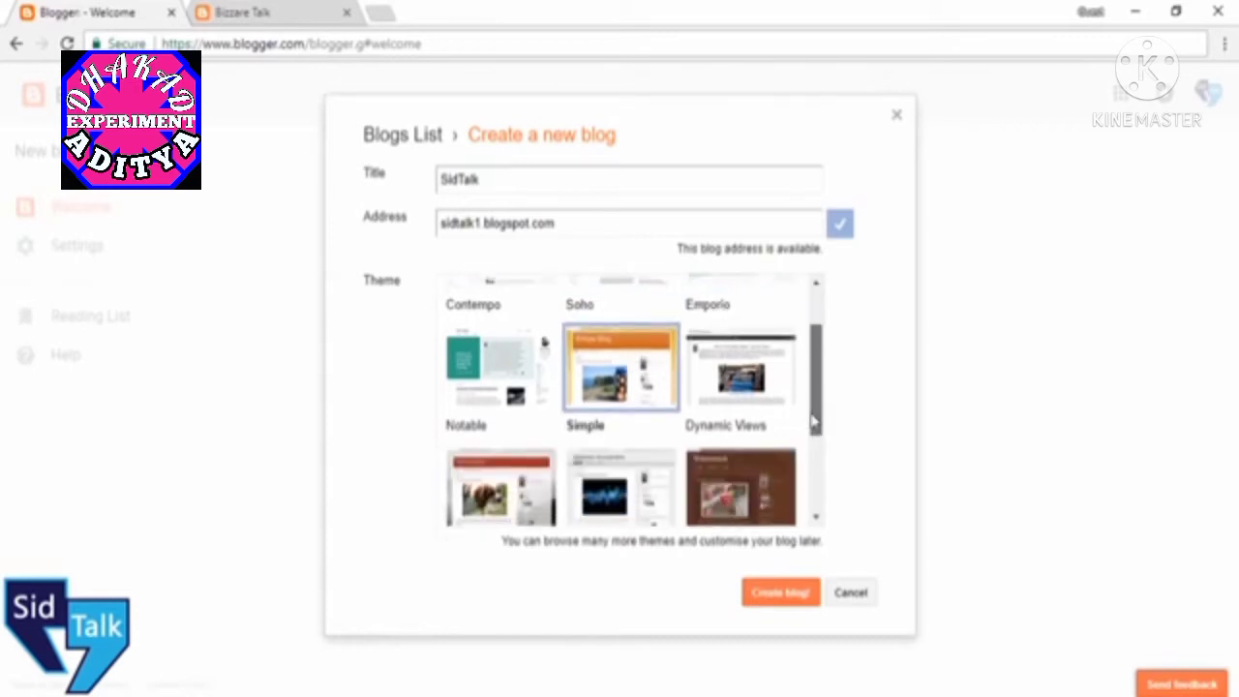
click(777, 592)
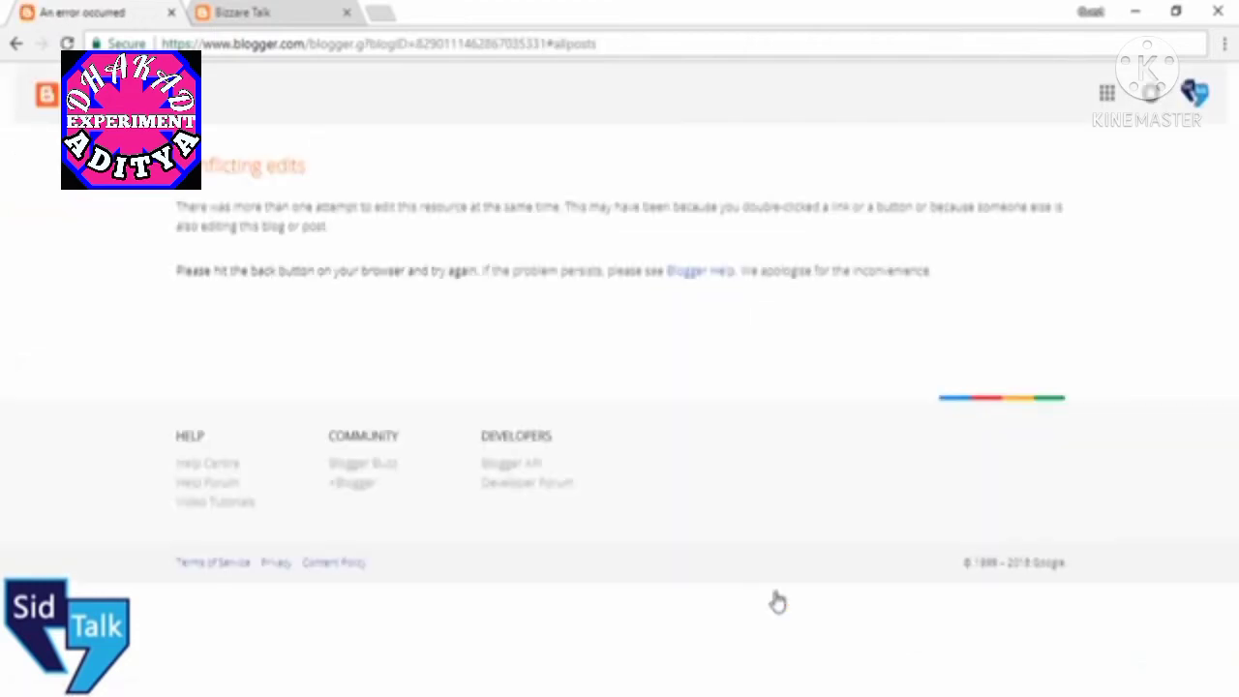
Leave the conflicting edits page and open the SidTalk blog from the list of blogs.
drag(173, 198, 432, 206)
click(312, 287)
click(14, 44)
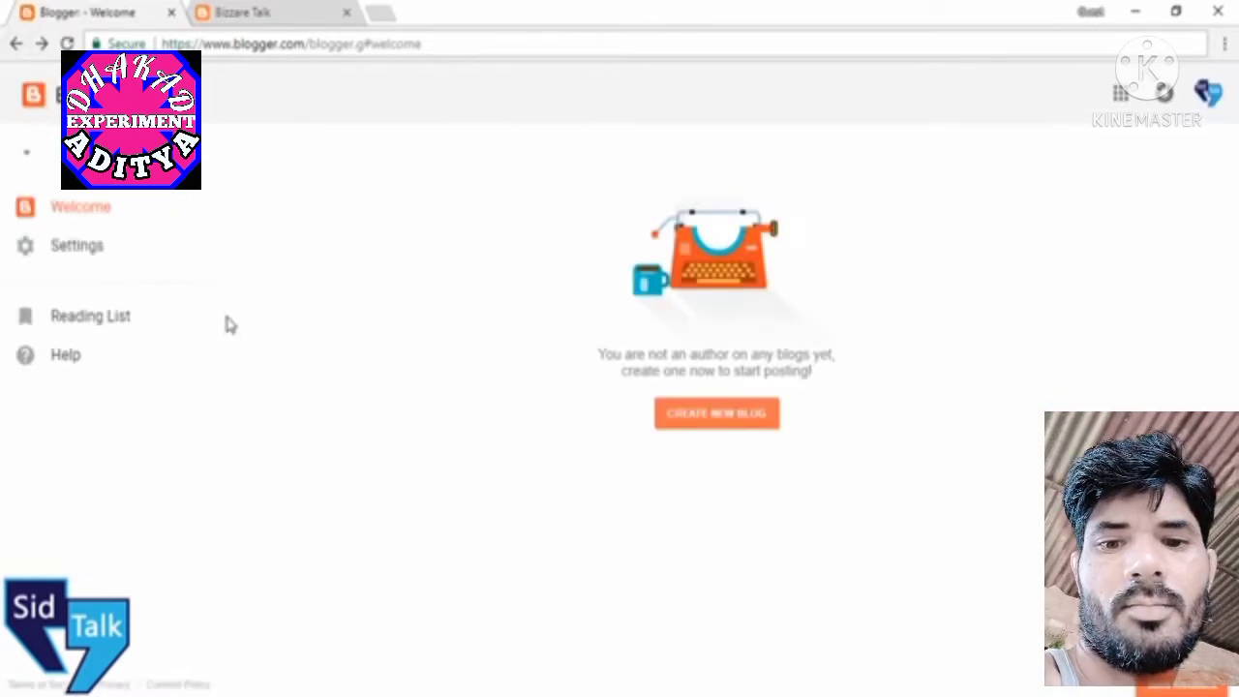
click(78, 153)
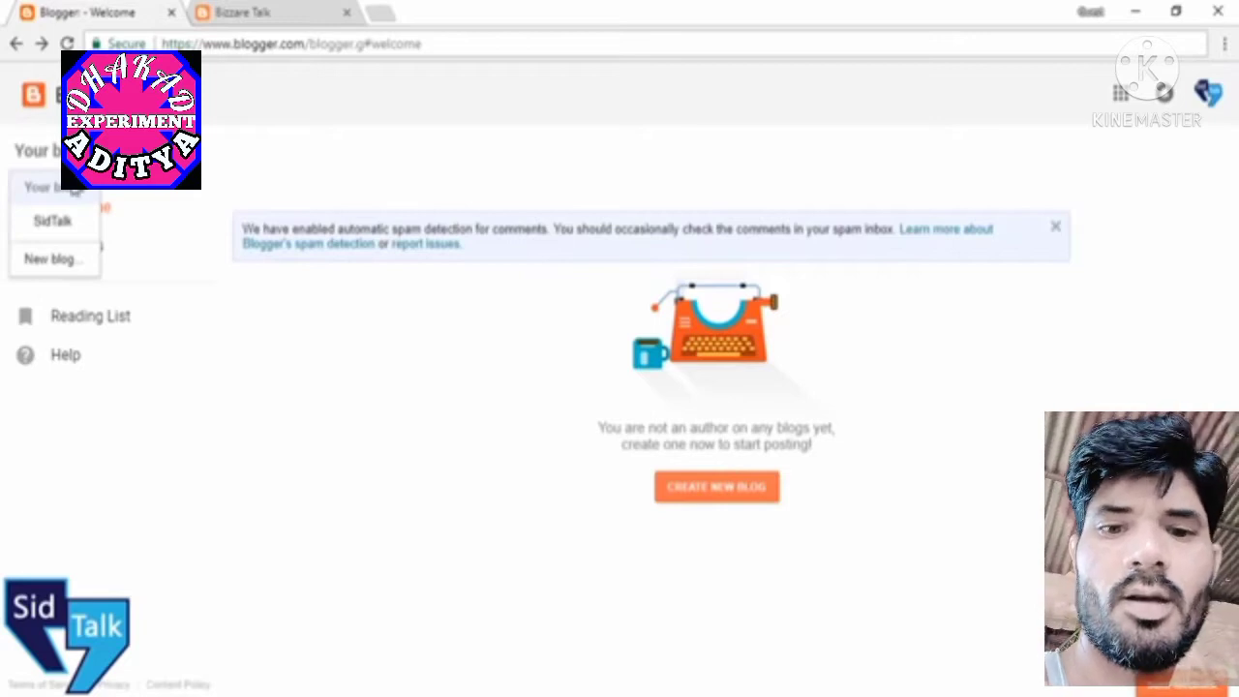
click(324, 371)
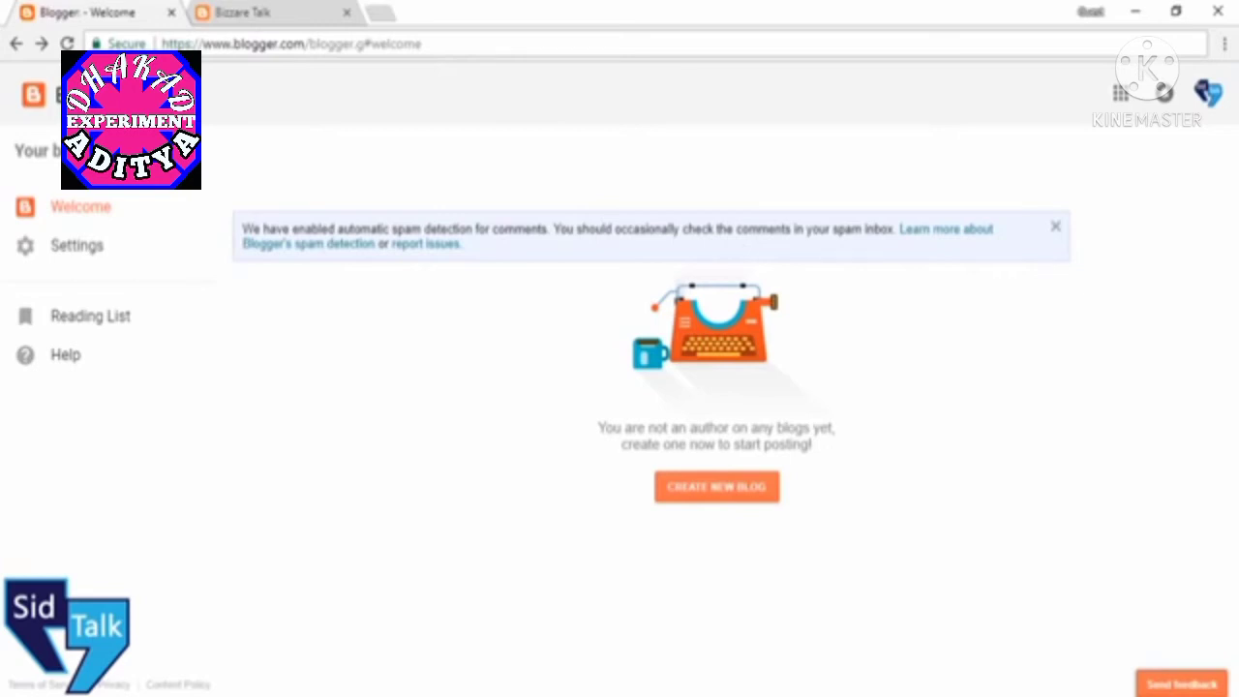
click(60, 159)
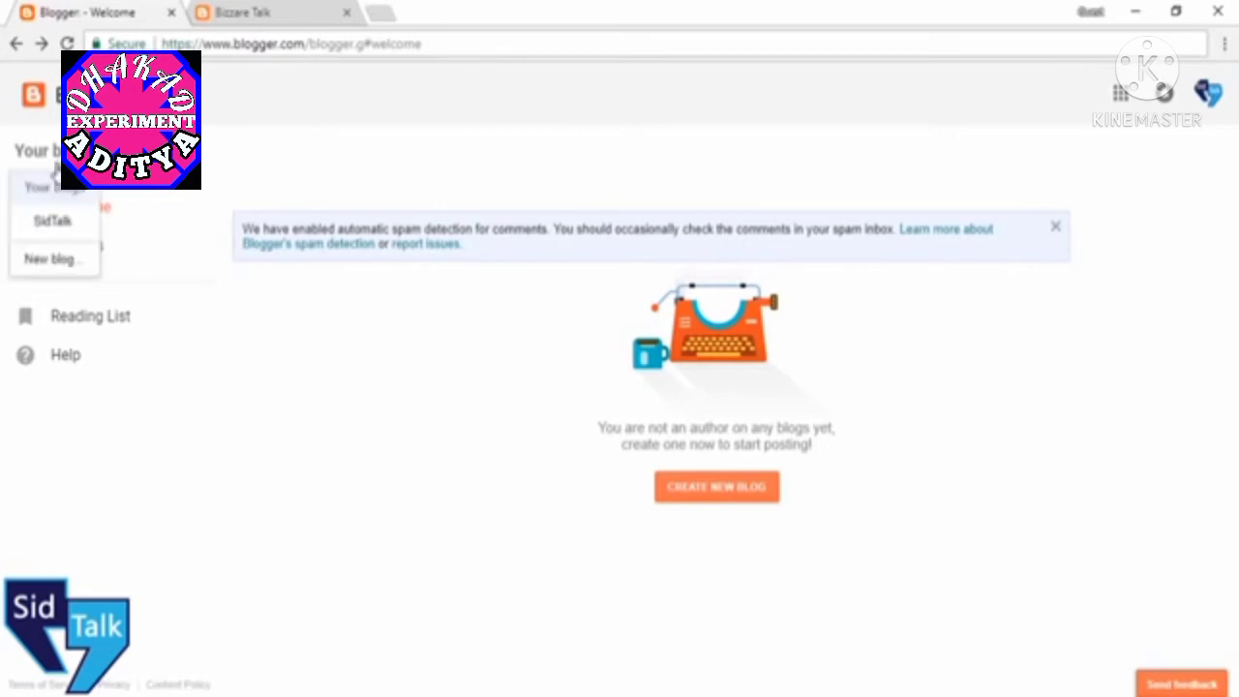
click(60, 226)
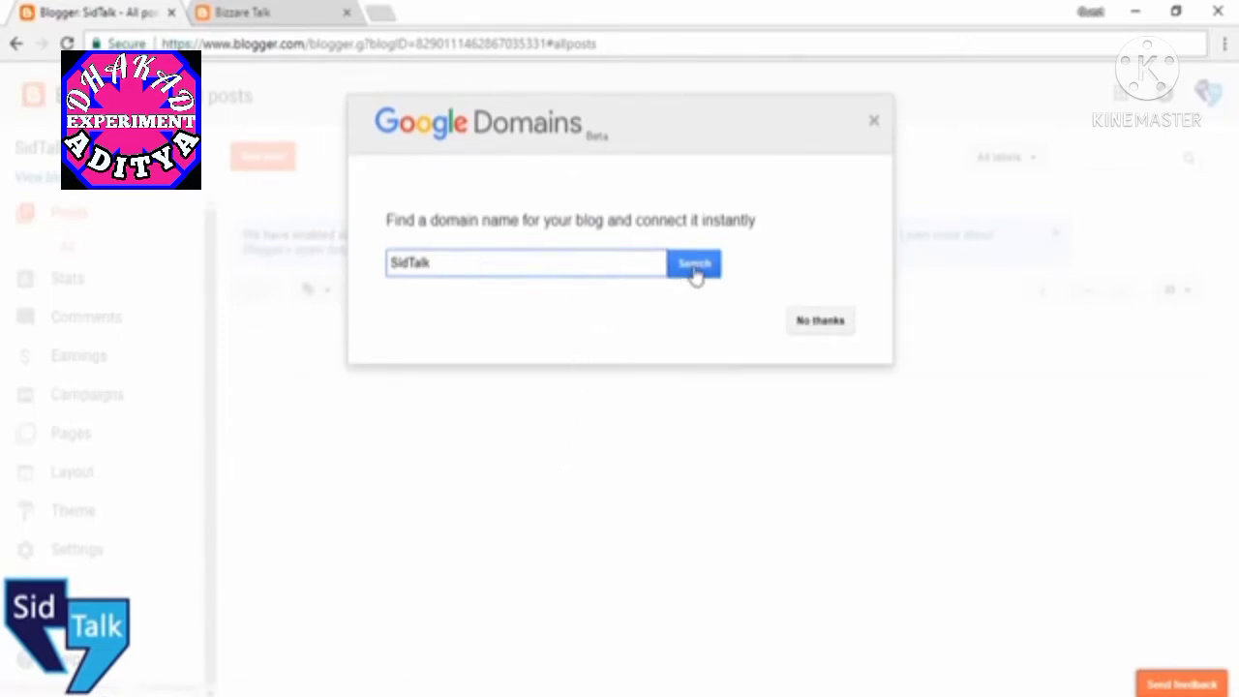
Search Google Domains for SidTalk, look through the offered and related domains, and close the domain offer.
click(691, 274)
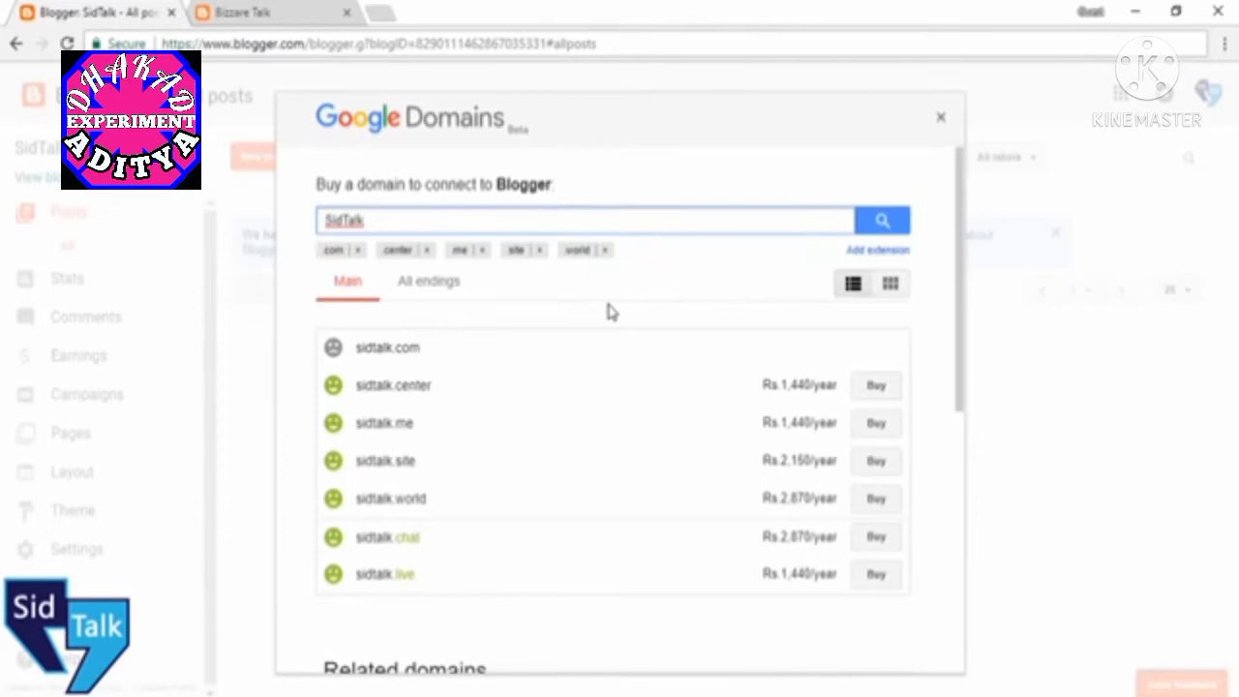
scroll(578, 296, down, 1)
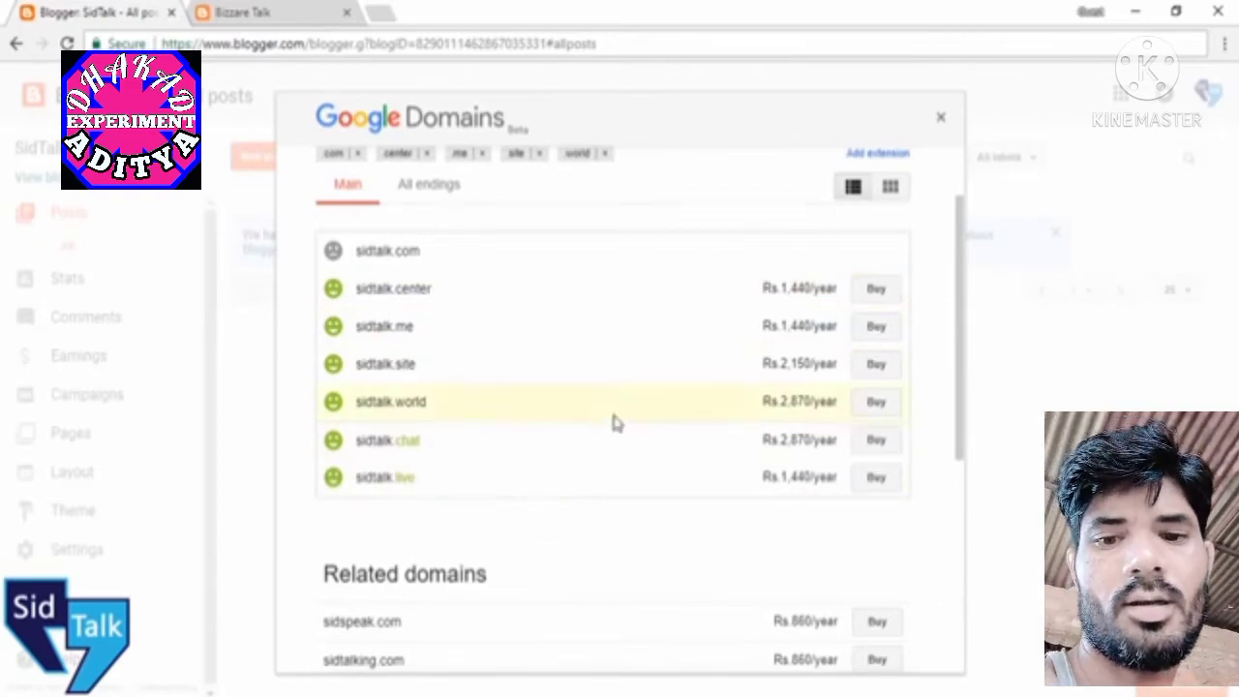
scroll(613, 420, down, 2)
scroll(613, 422, down, 2)
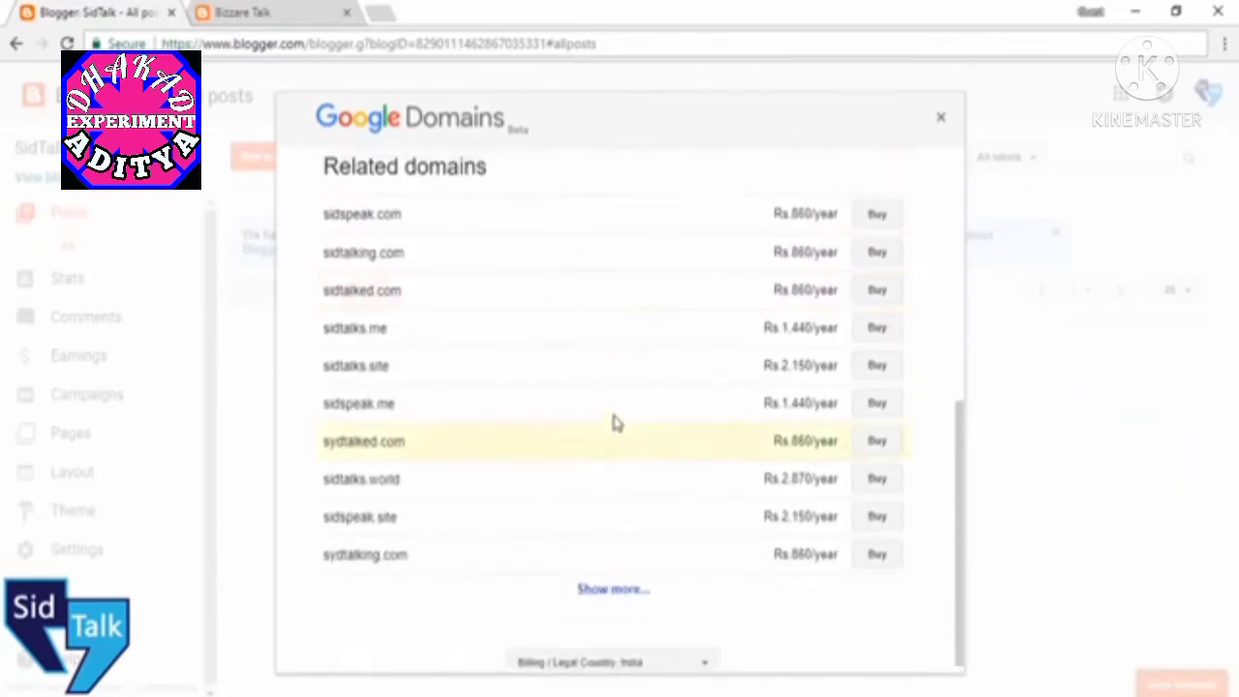
scroll(614, 423, up, 3)
scroll(614, 423, up, 3)
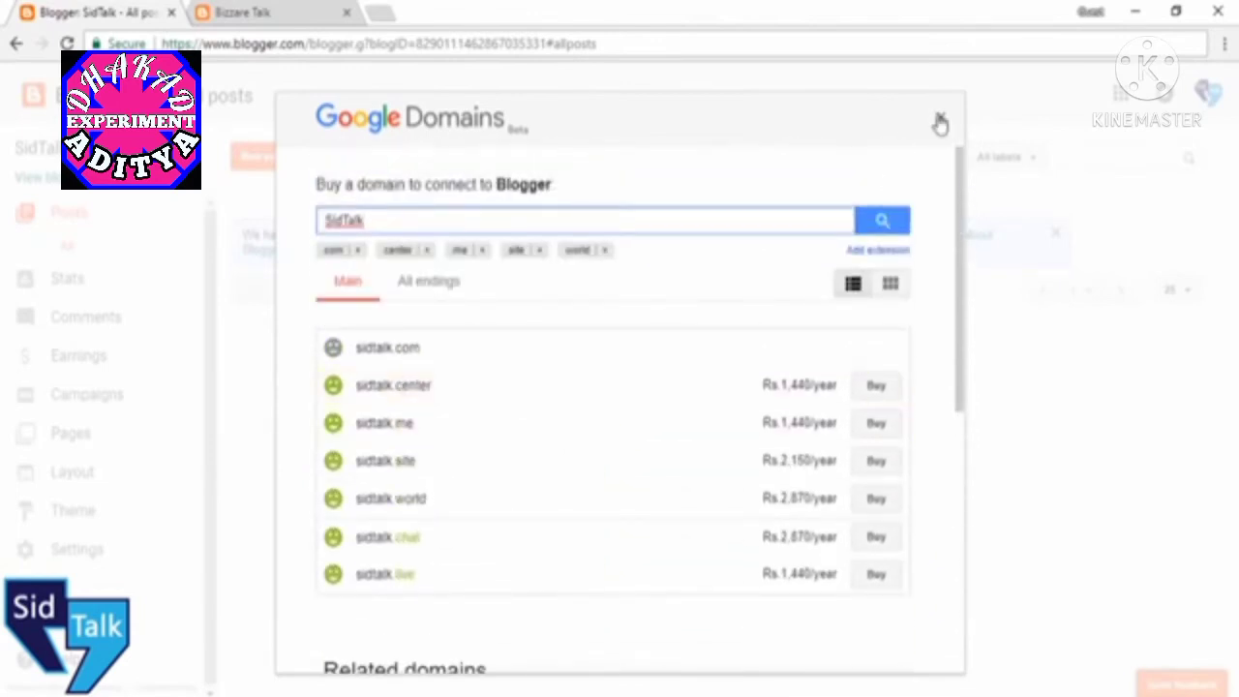
click(939, 118)
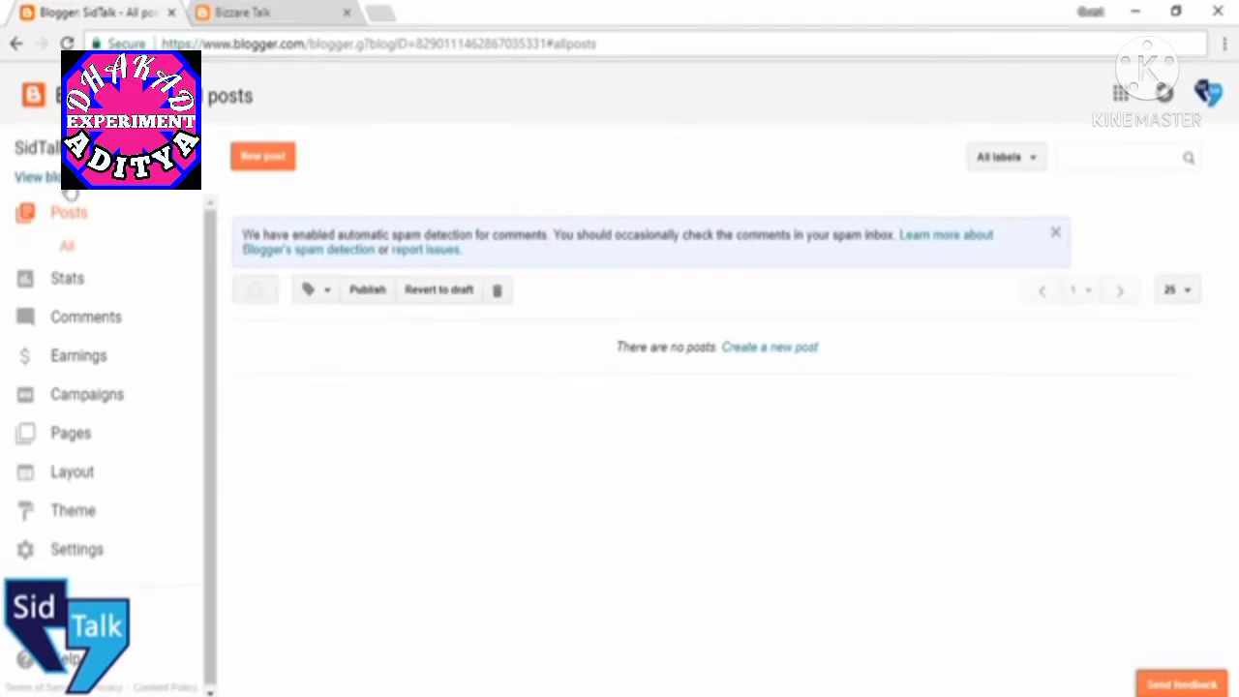
View the new SidTalk blog in its own tab, close the Bizzare Talk tab, and return to the dashboard.
click(53, 182)
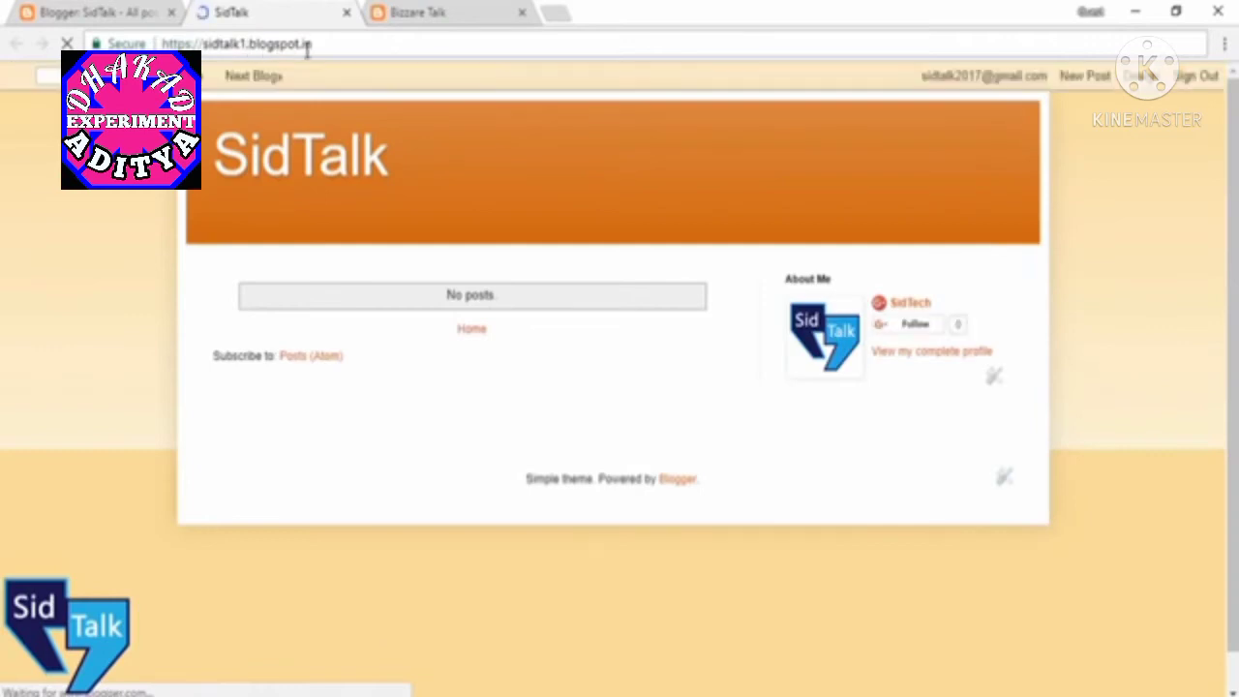
middle_click(466, 8)
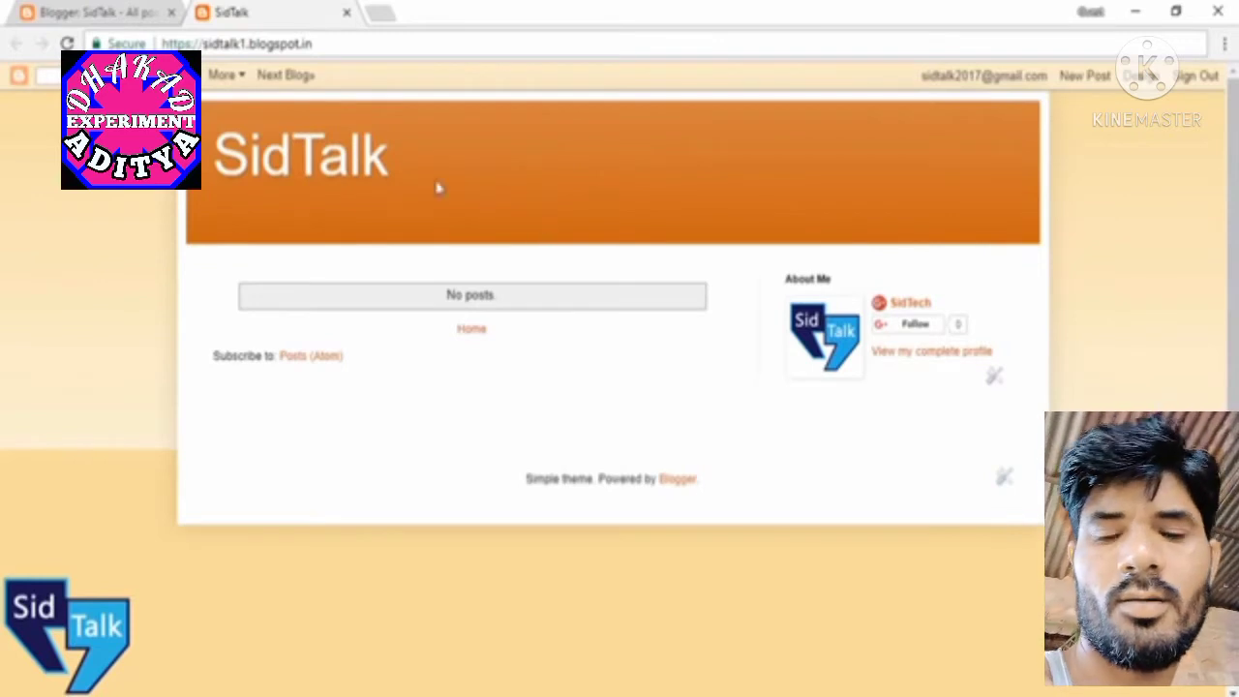
click(107, 11)
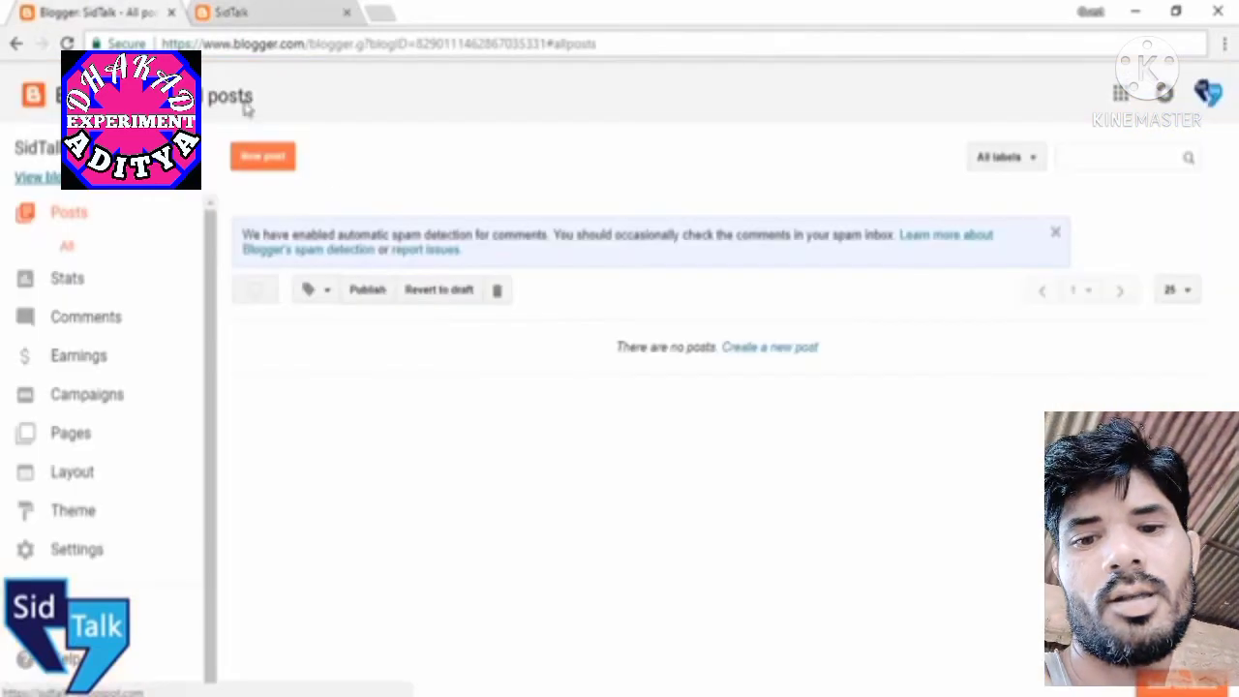
Start a new post in the SidTalk blog and begin editing its title.
click(271, 169)
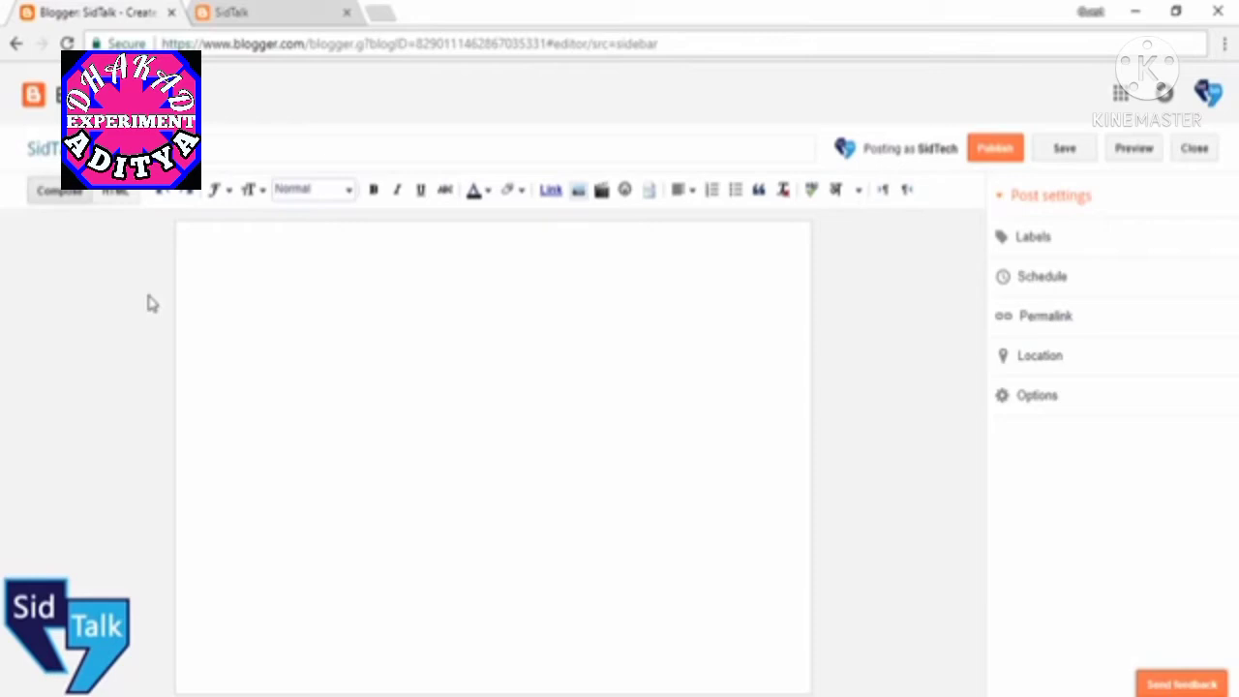
click(337, 150)
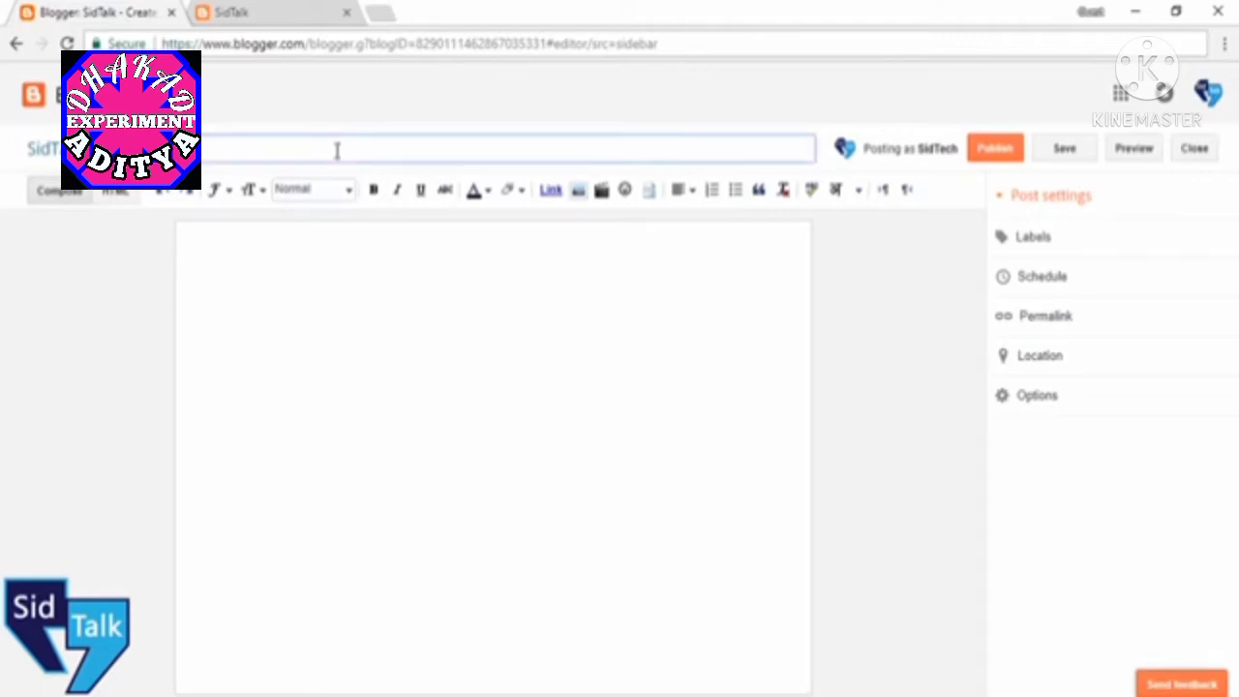
Enter two lines of placeholder text in the post body and erase them.
click(388, 355)
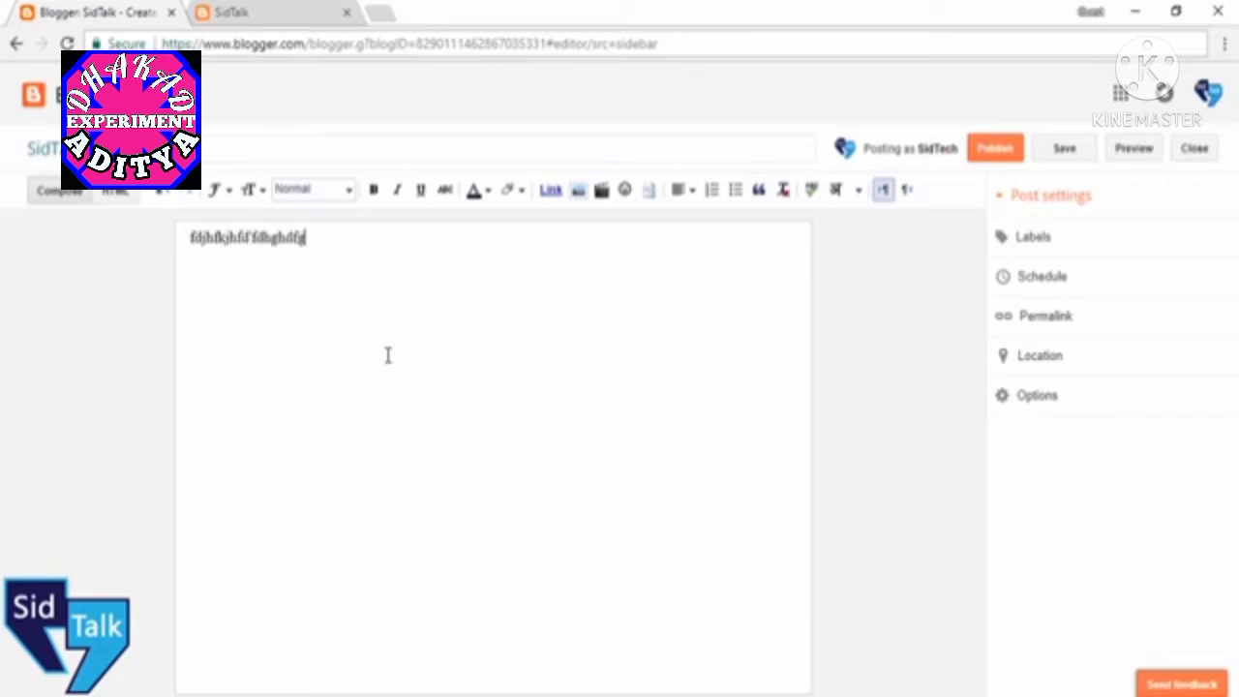
key(Return)
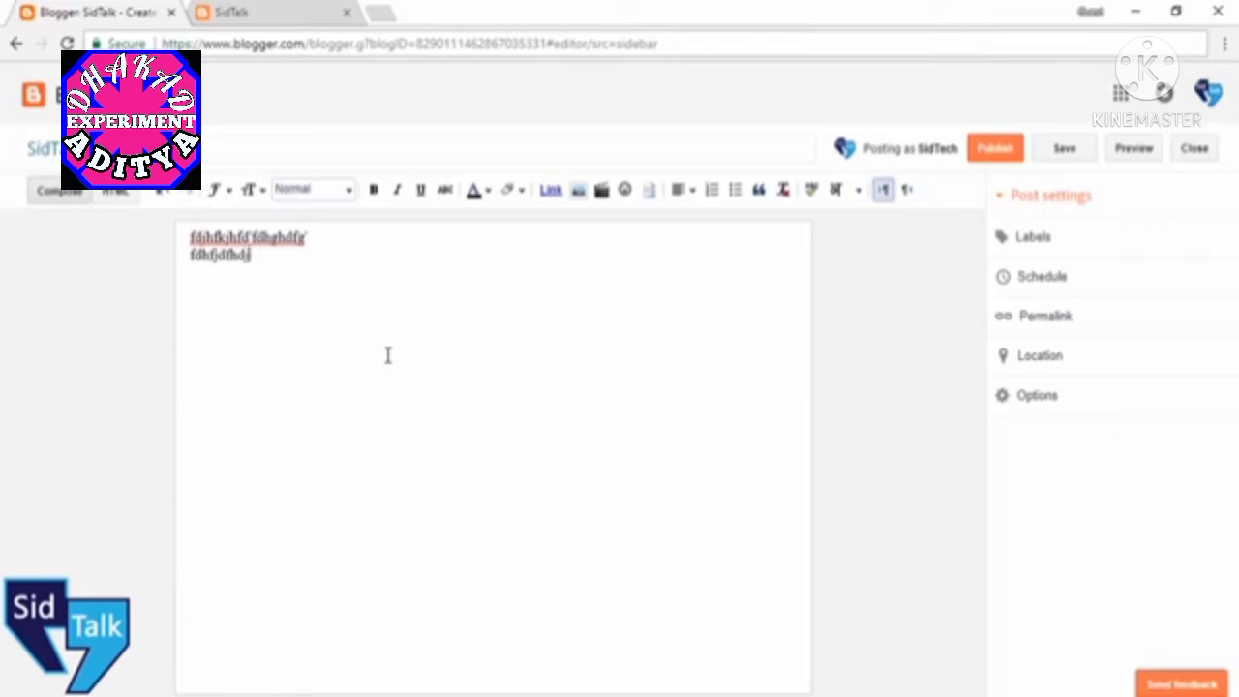
key(BackSpace)
key(BackSpace)
key(BackSpace)
key(BackSpace)
key(BackSpace)
key(BackSpace)
key(BackSpace)
key(BackSpace)
key(BackSpace)
key(BackSpace)
key(BackSpace)
key(BackSpace)
key(BackSpace)
key(BackSpace)
key(BackSpace)
key(BackSpace)
key(BackSpace)
key(BackSpace)
key(BackSpace)
key(BackSpace)
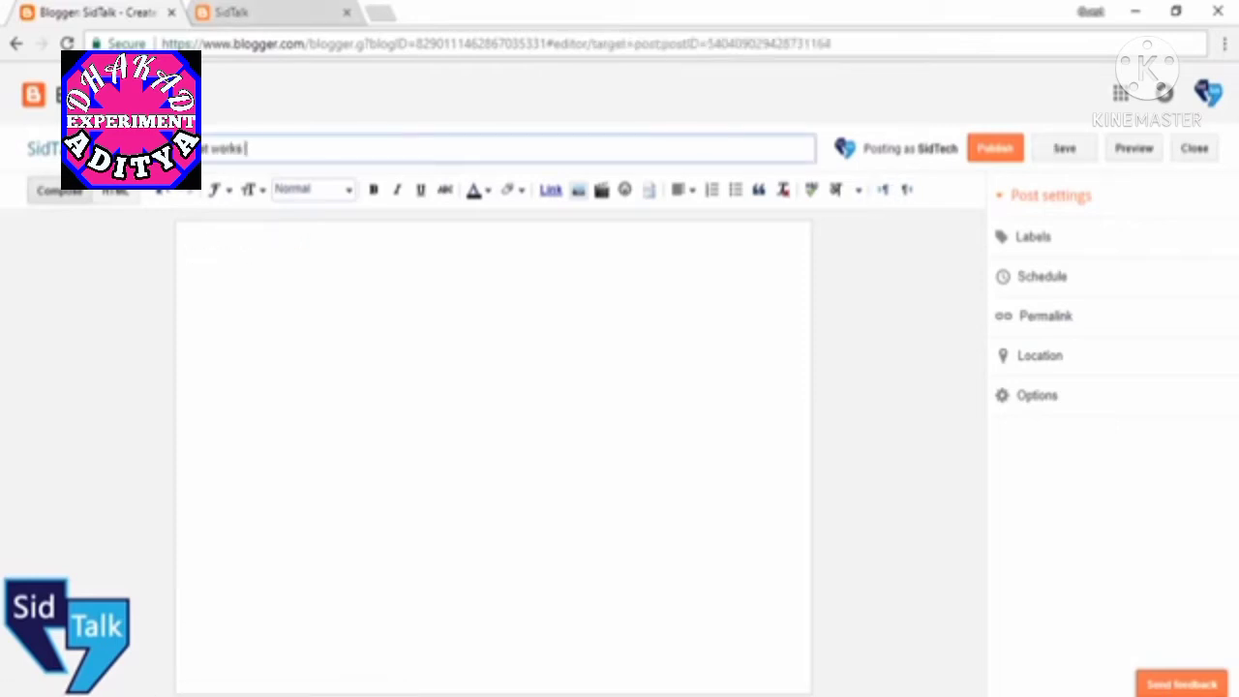
Copy the title and description of the YouTube video "How INTERNET Works via Cables in Hindi" into the post's title and body.
text(??)
click(376, 415)
click(383, 12)
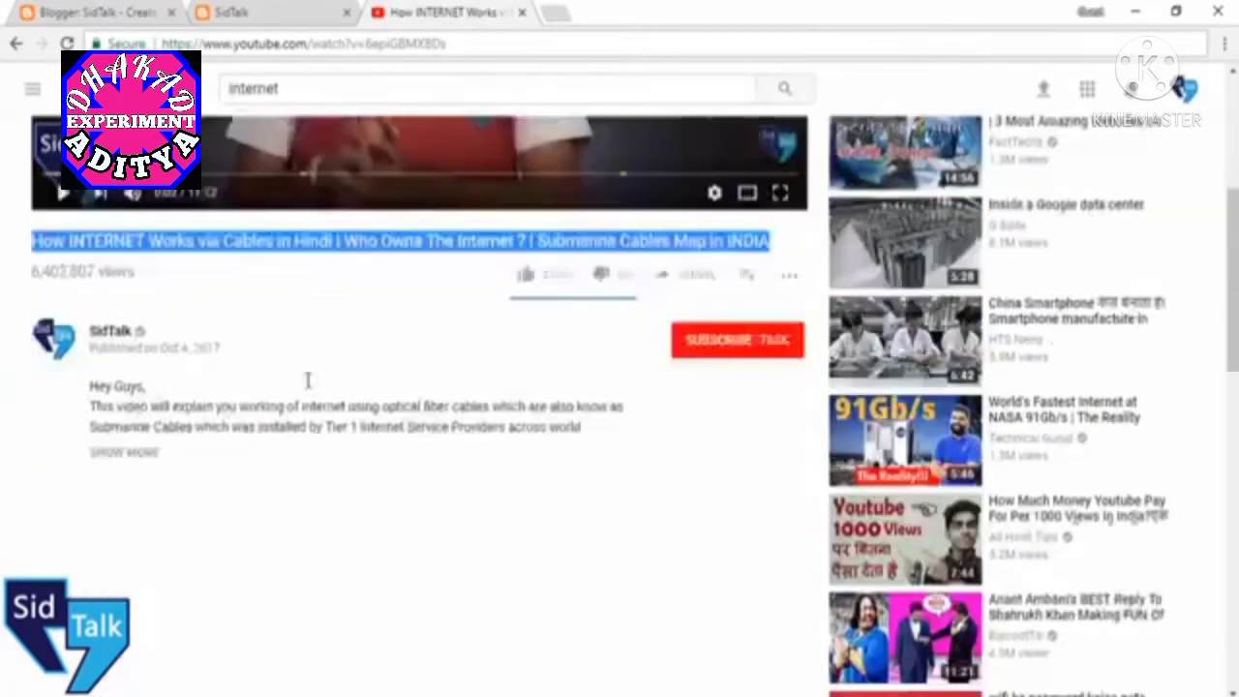
scroll(94, 270, down, 2)
drag(94, 270, 208, 392)
right_click(216, 374)
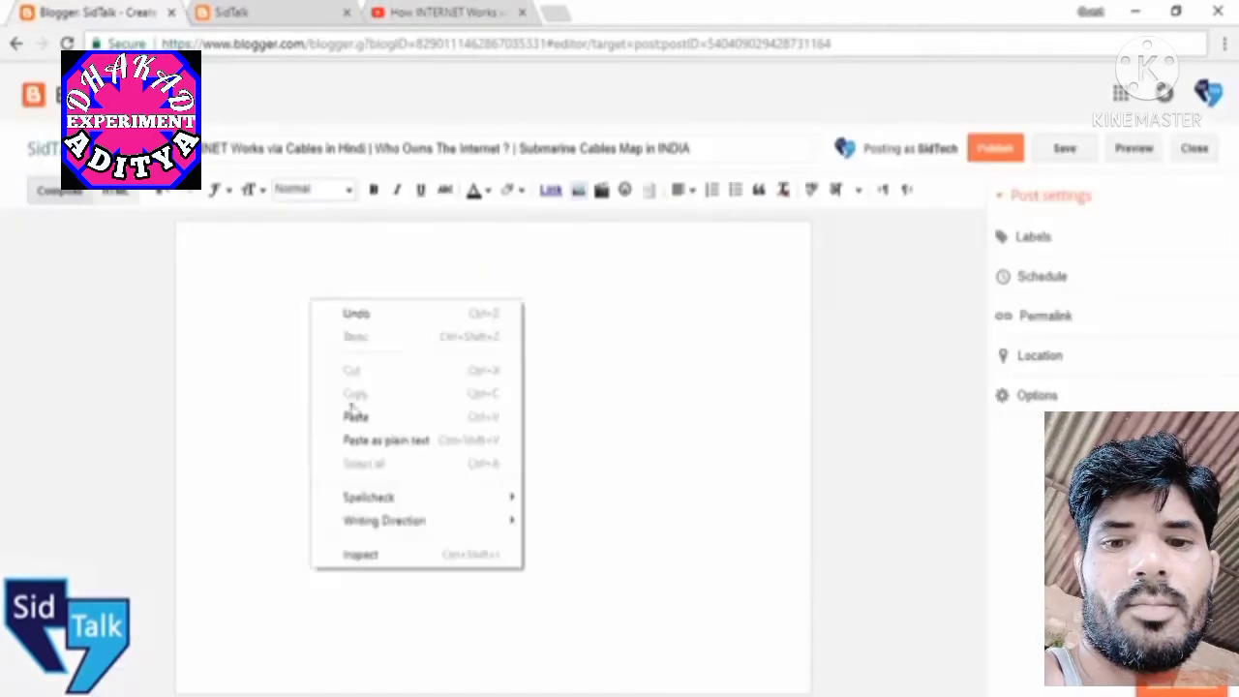
click(354, 412)
click(440, 12)
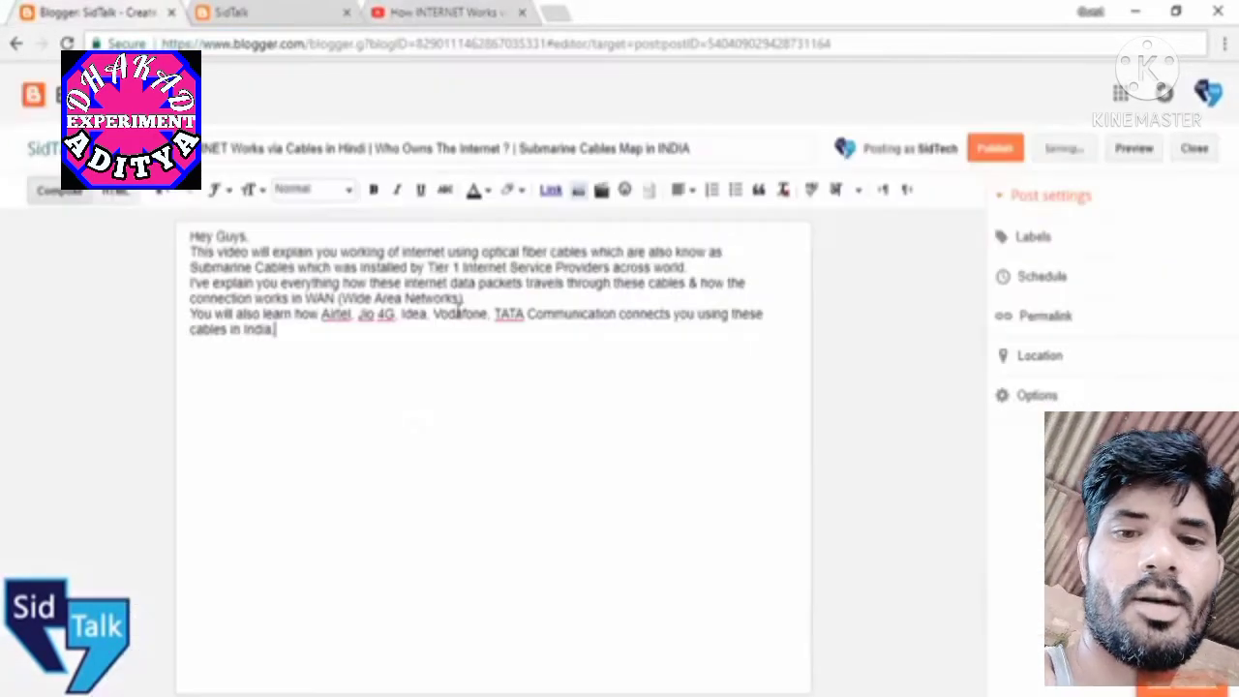
click(601, 189)
click(483, 194)
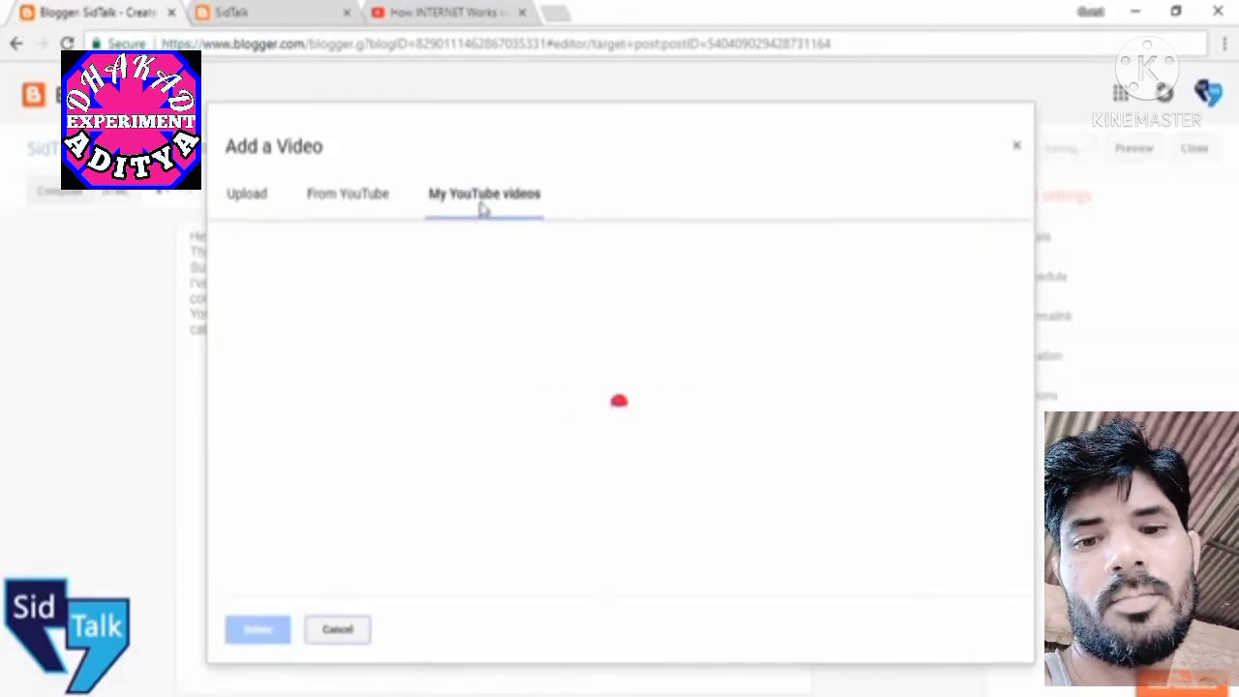
click(348, 194)
text(https://www.youtube.com/watch?v=6epiQBMXBDs)
key(Return)
click(490, 337)
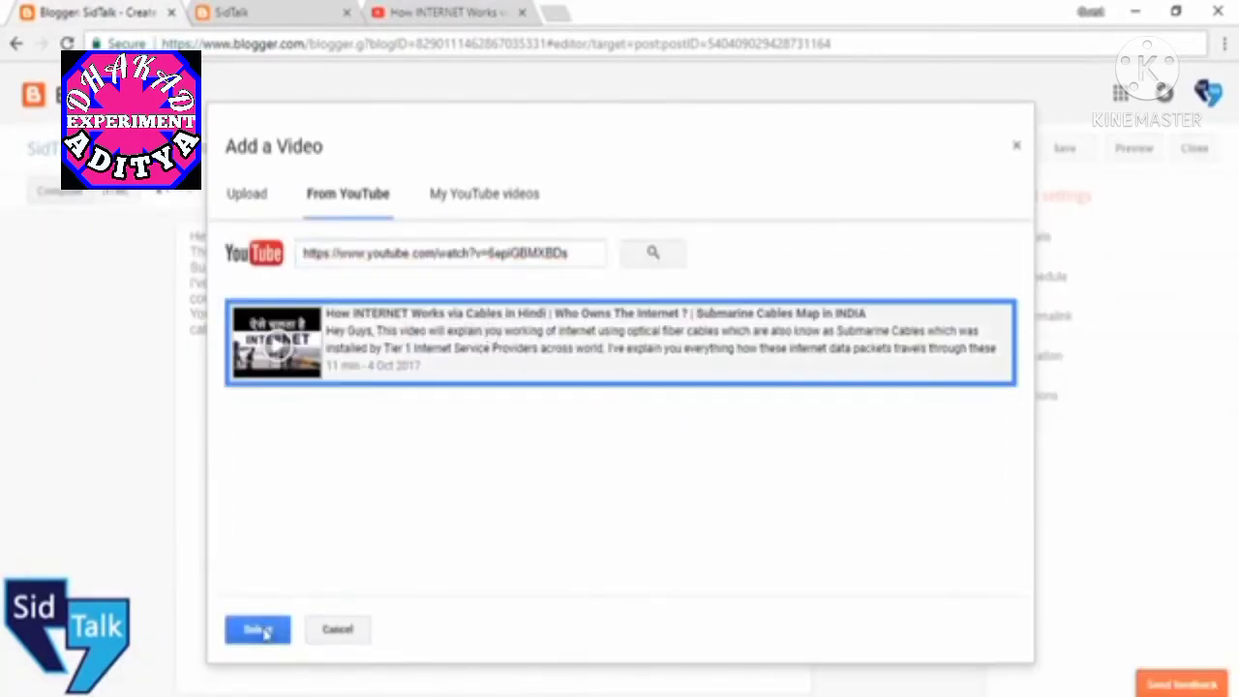
click(257, 630)
click(707, 143)
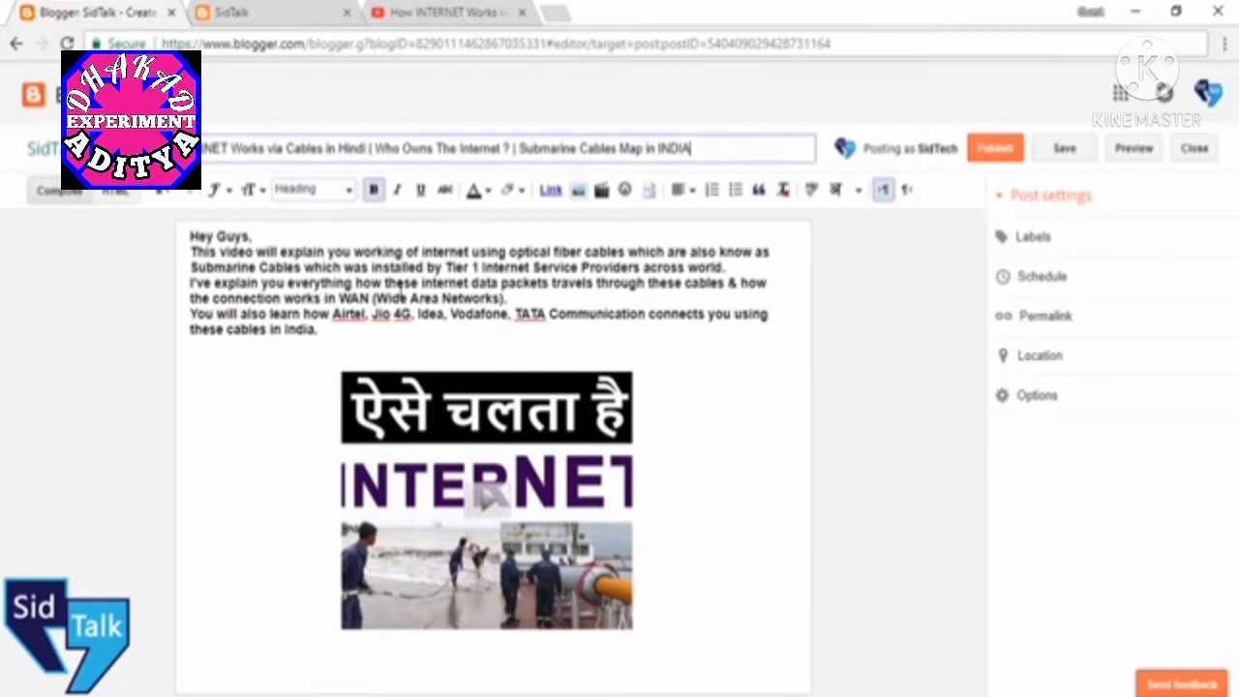
drag(338, 330, 134, 241)
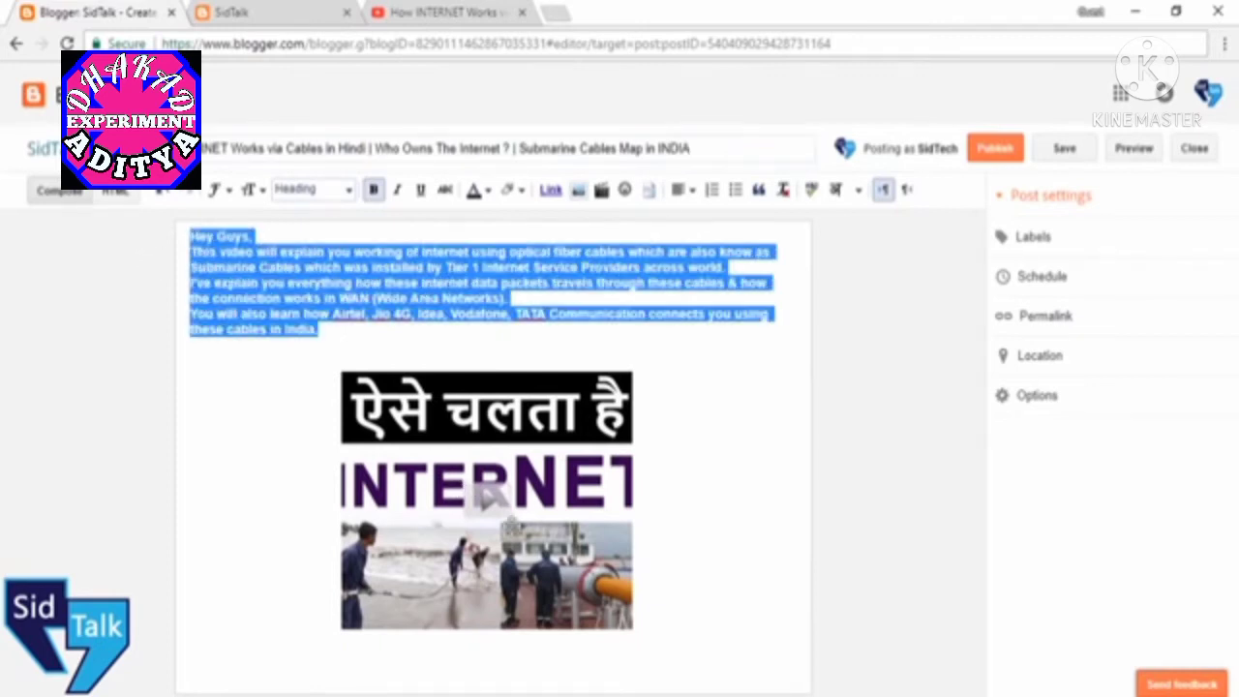
click(688, 492)
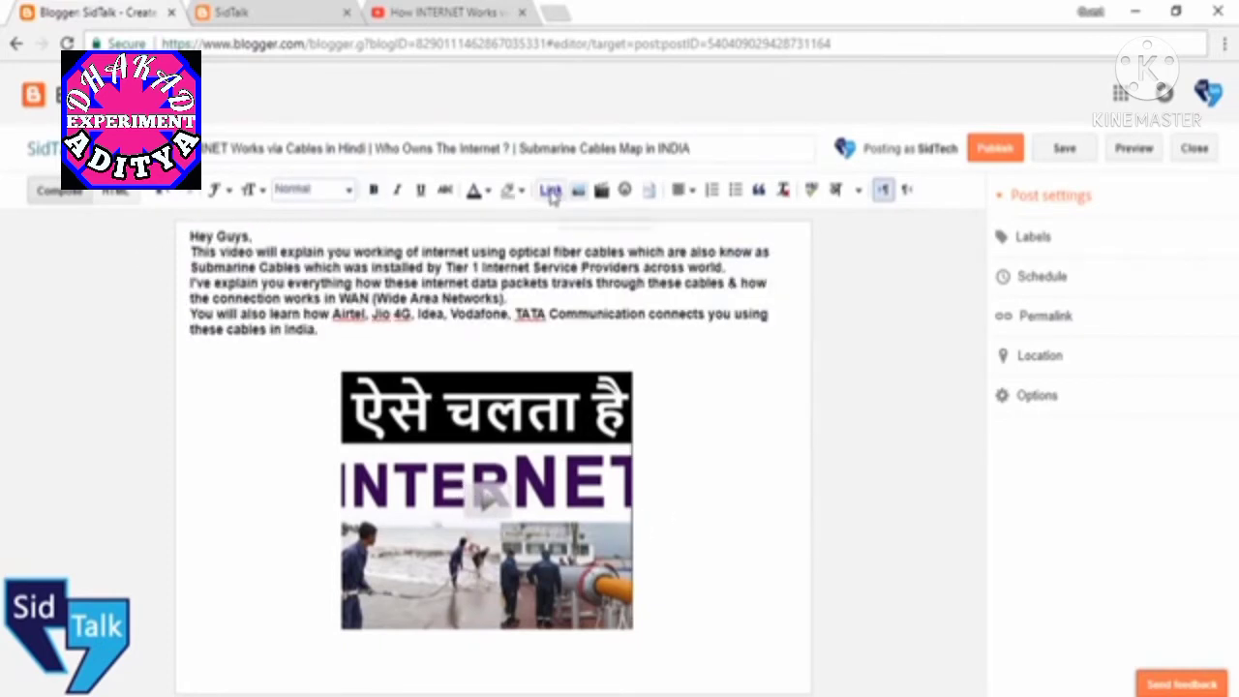
Open the link settings for the word India in the description and close them without adding a link.
double_click(300, 329)
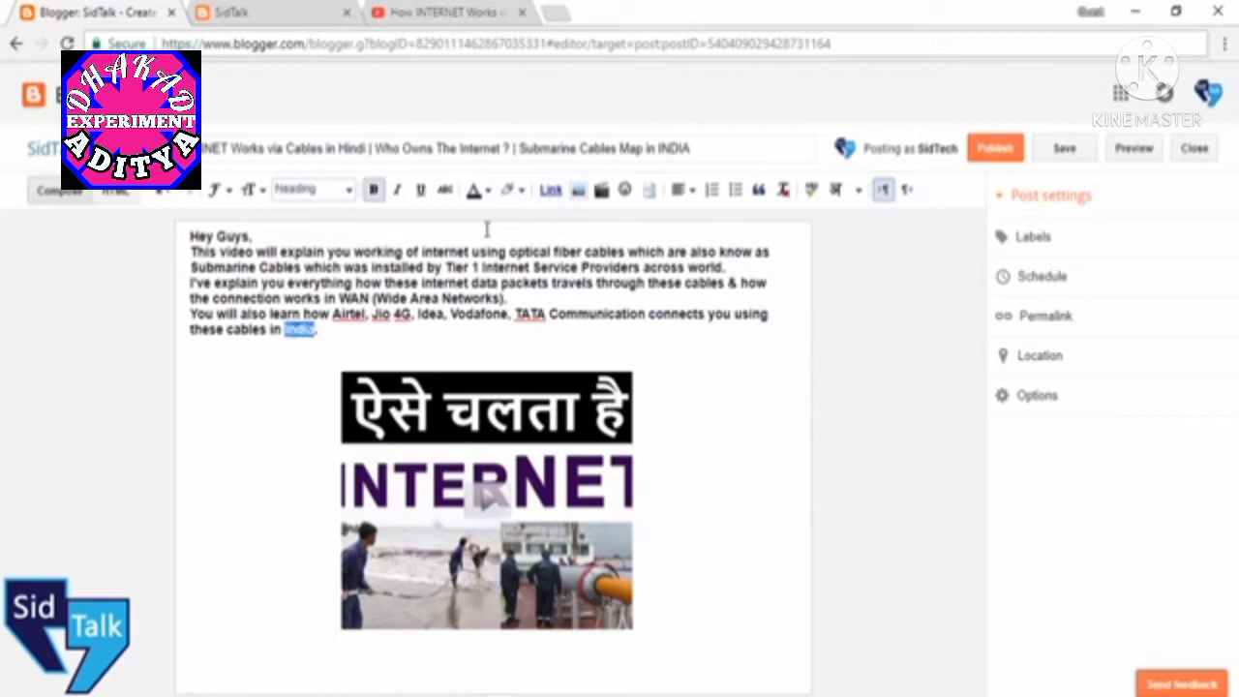
click(551, 190)
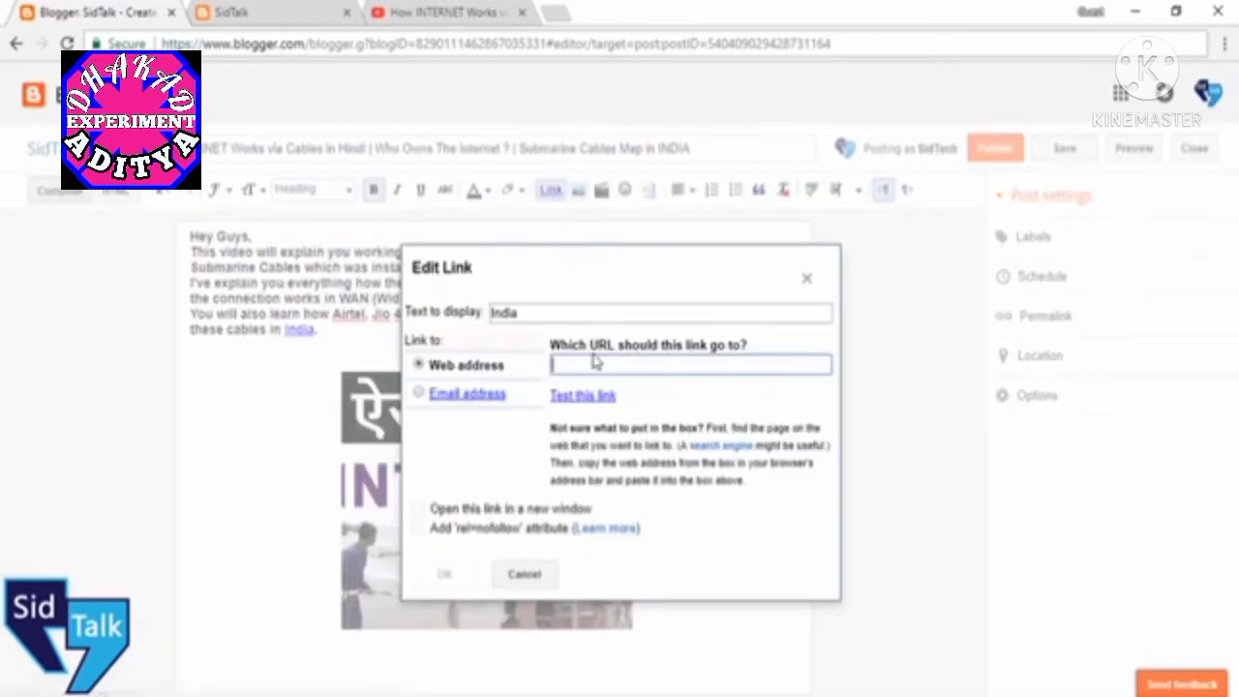
click(810, 279)
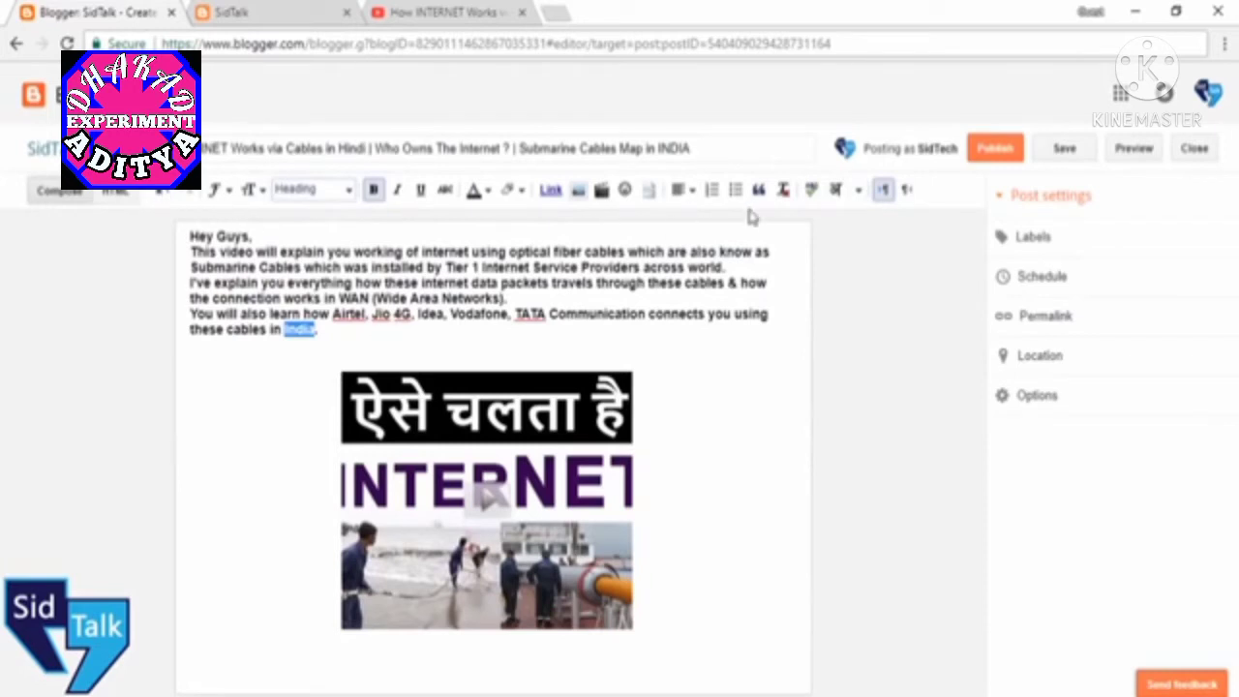
click(348, 365)
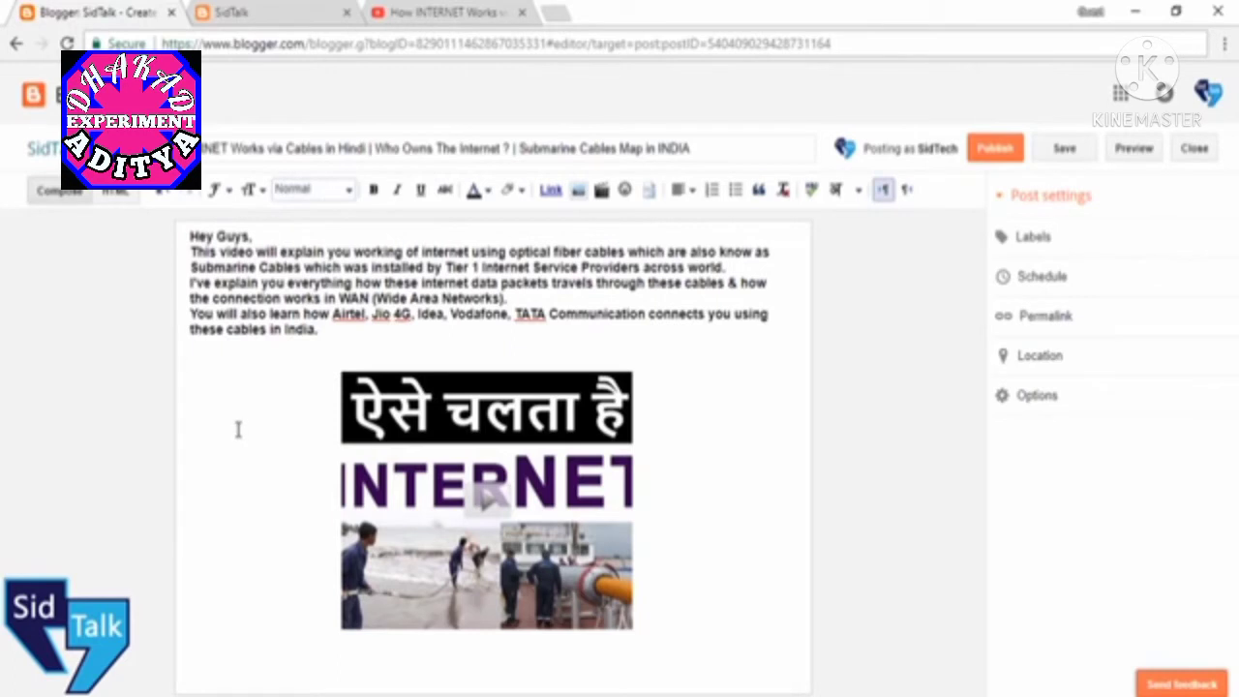
Publish the post about how the internet works via cables.
click(998, 153)
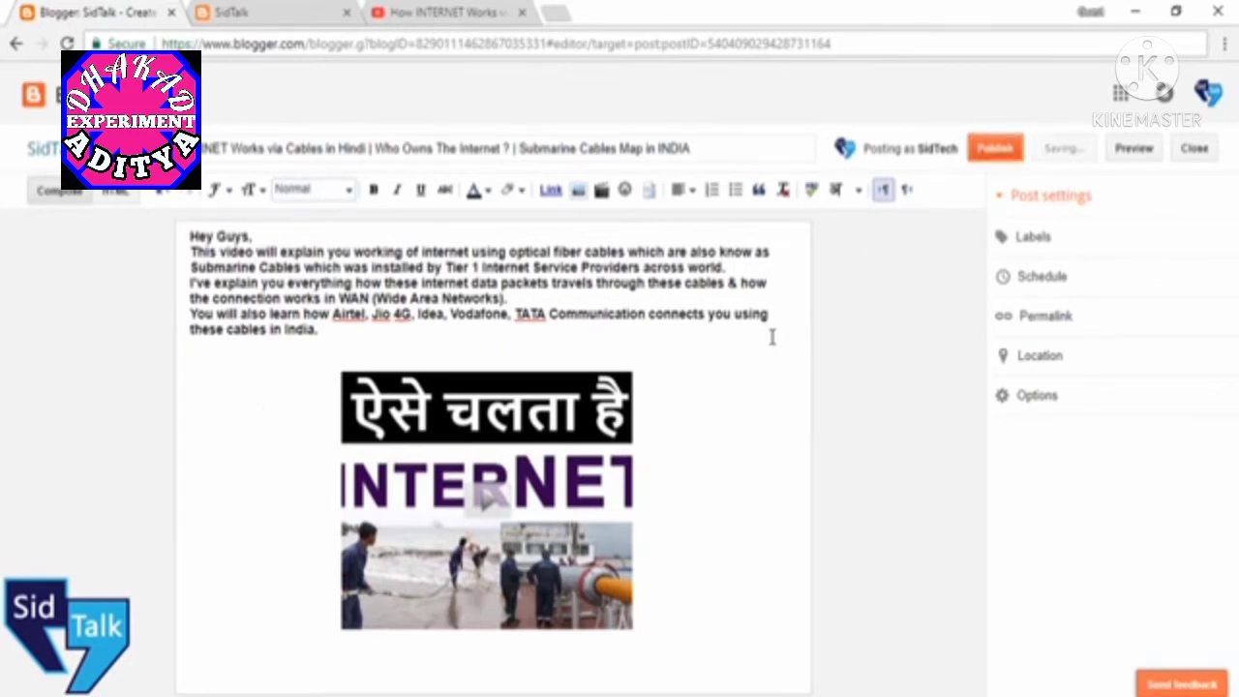
Review the Google+ sharing preview of the published post and dismiss it without sharing.
scroll(548, 227, down, 3)
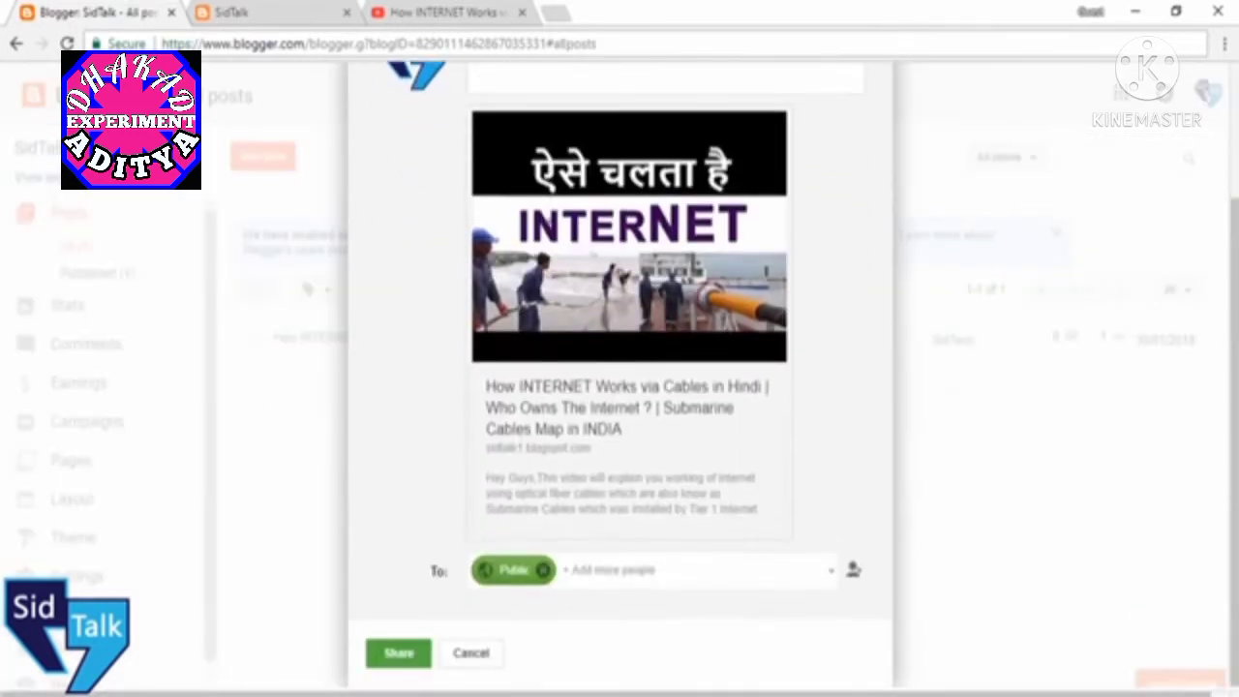
scroll(556, 307, up, 3)
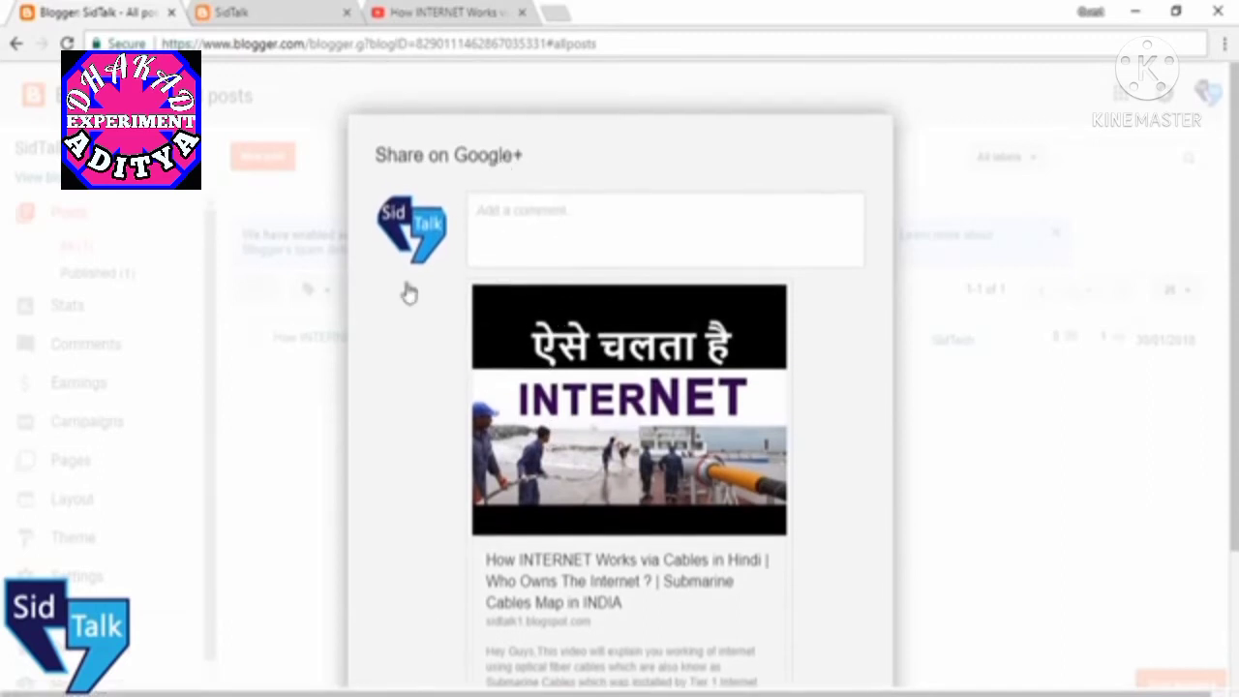
scroll(775, 349, down, 5)
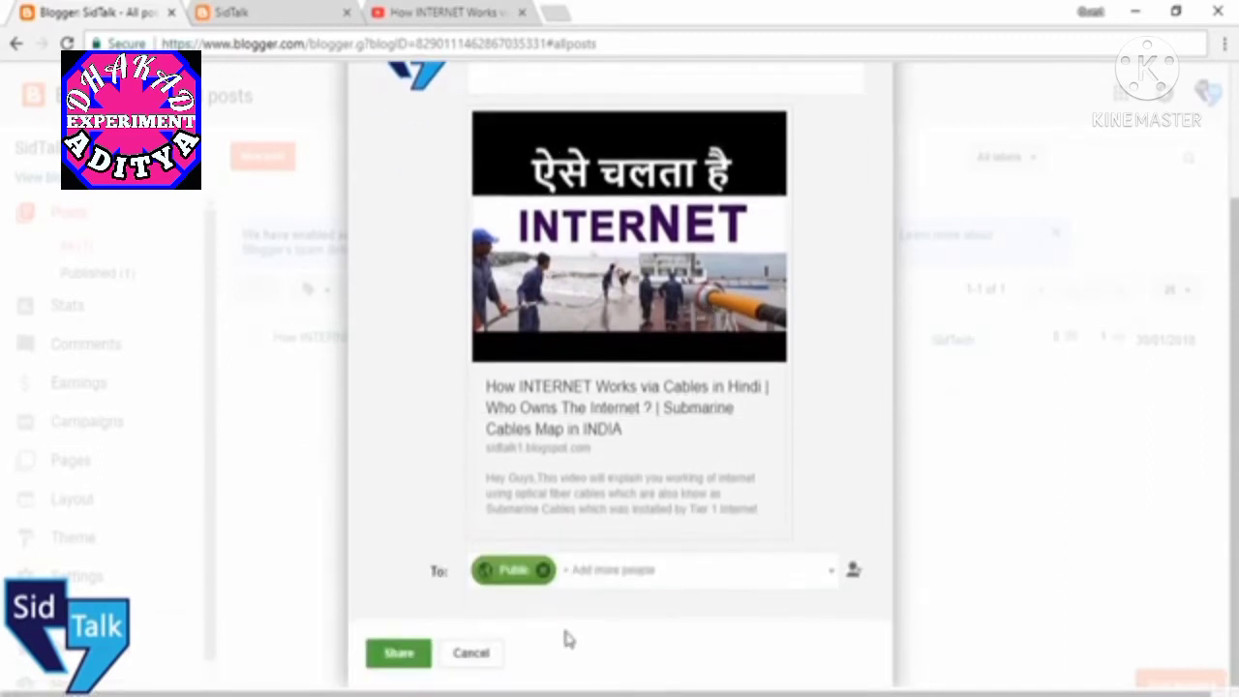
click(493, 660)
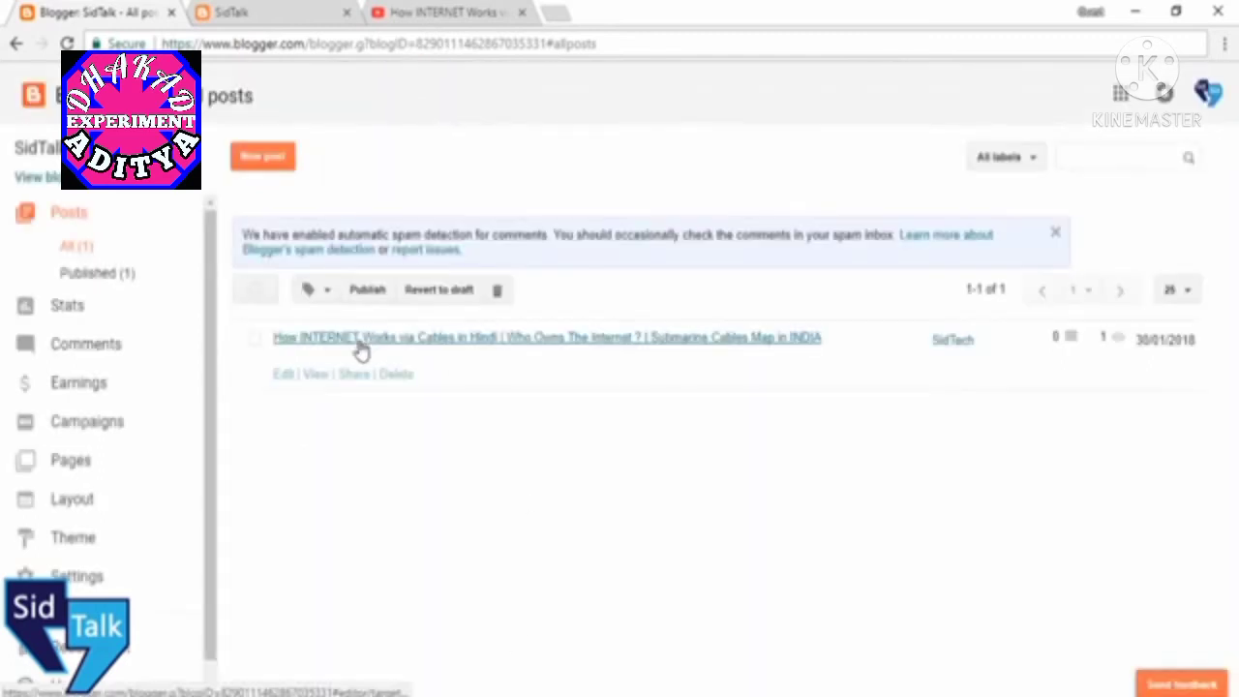
Reload the live SidTalk blog and view the published post with its embedded video.
click(269, 8)
click(67, 43)
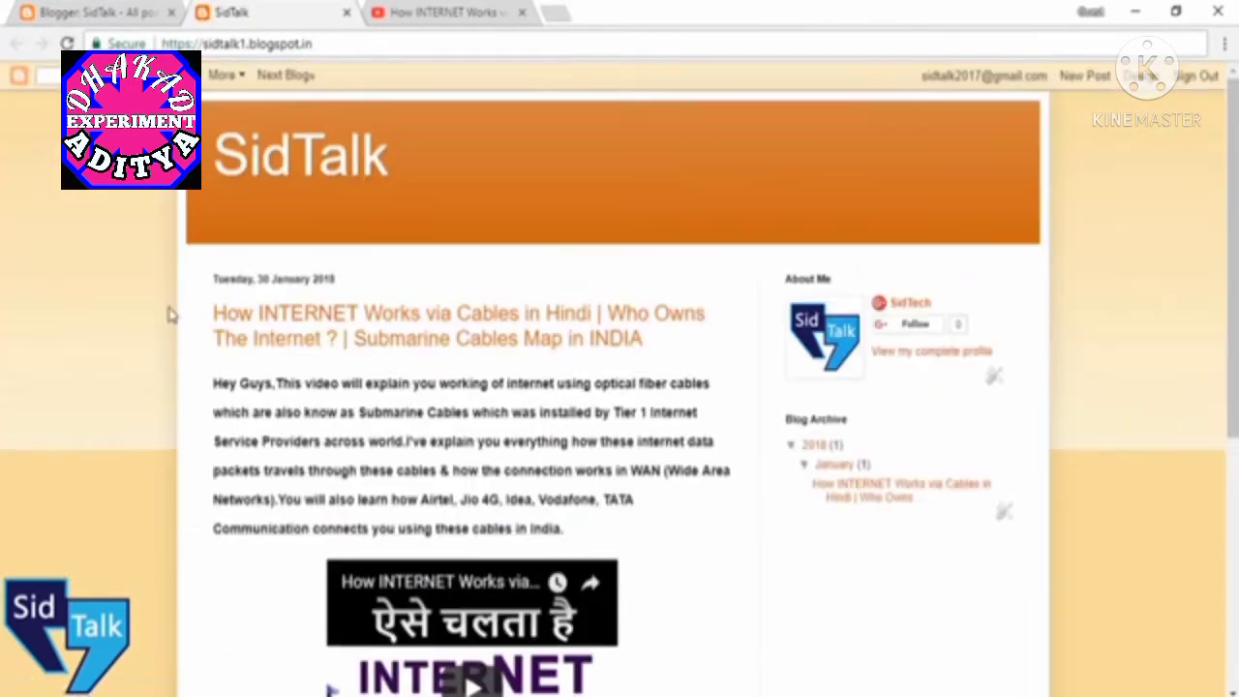
scroll(399, 368, down, 3)
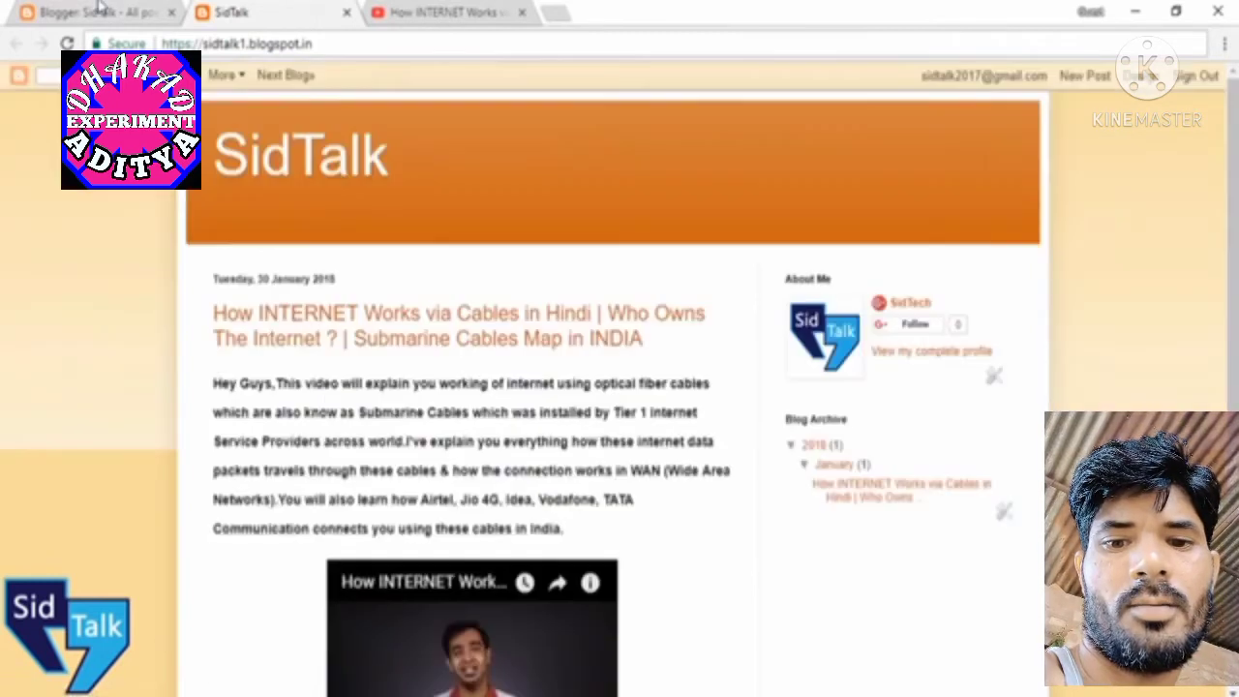
Examine the blog's title, description, privacy and address in the Basic settings and compare the title with the live blog.
click(103, 9)
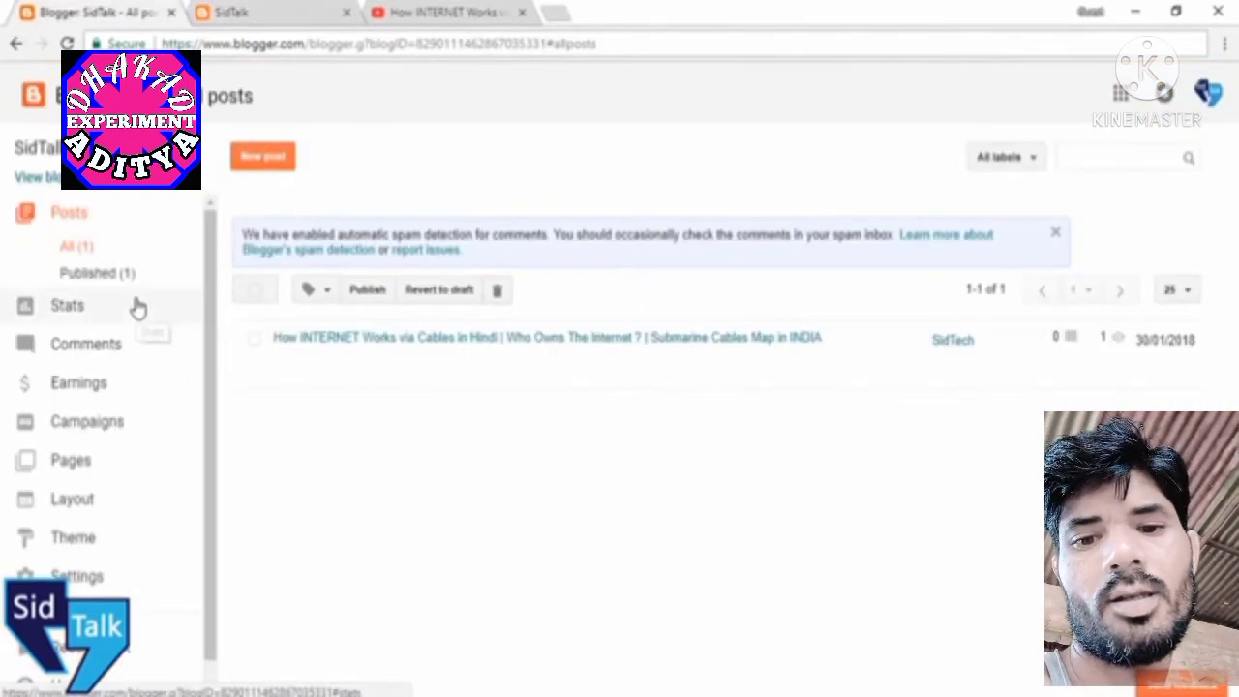
click(77, 578)
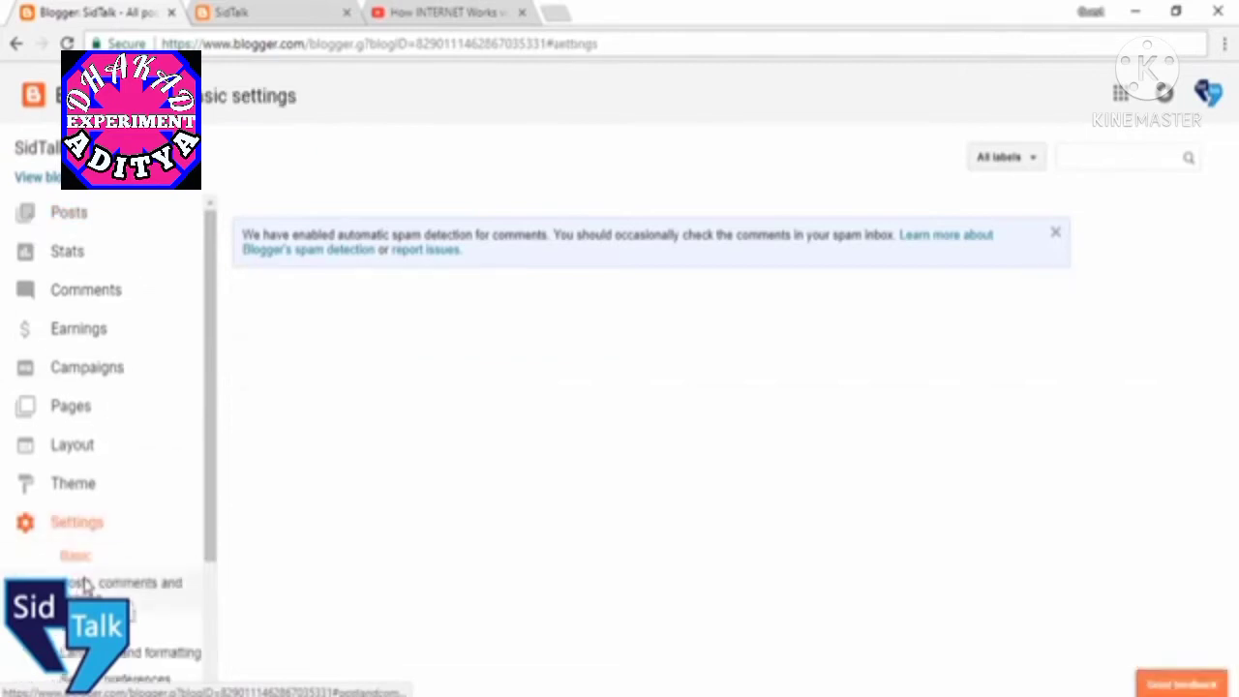
scroll(159, 455, down, 2)
scroll(169, 445, down, 2)
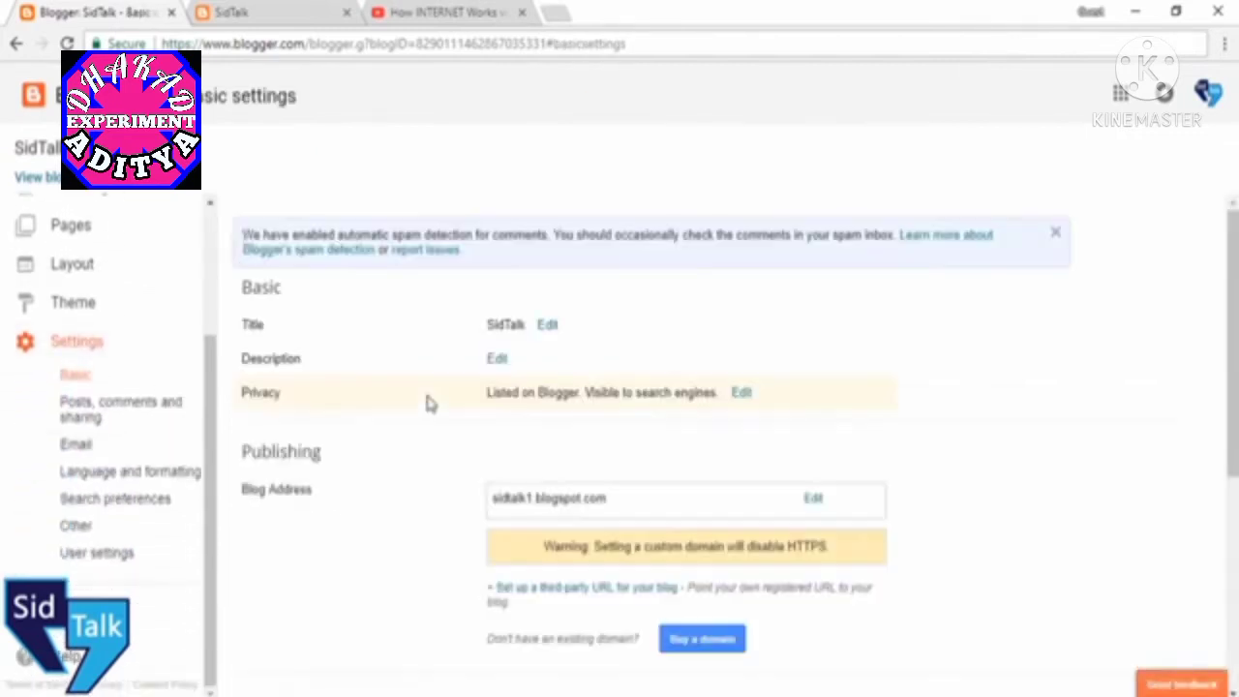
scroll(474, 349, down, 1)
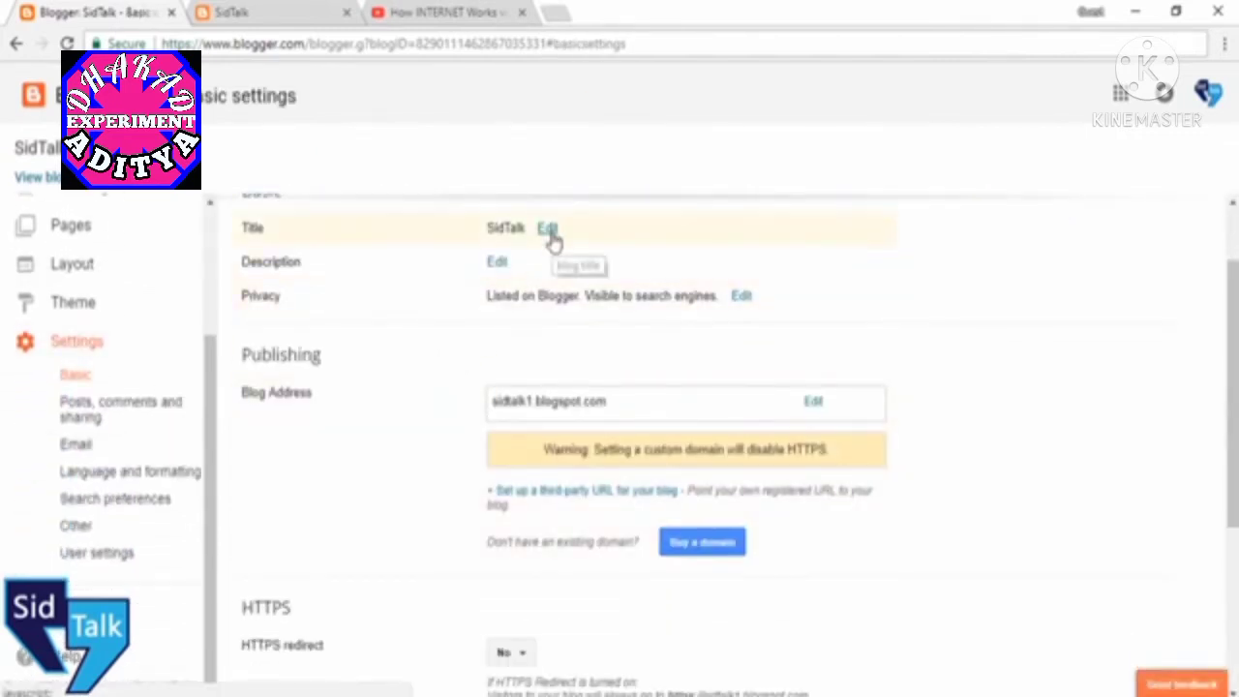
scroll(557, 252, up, 1)
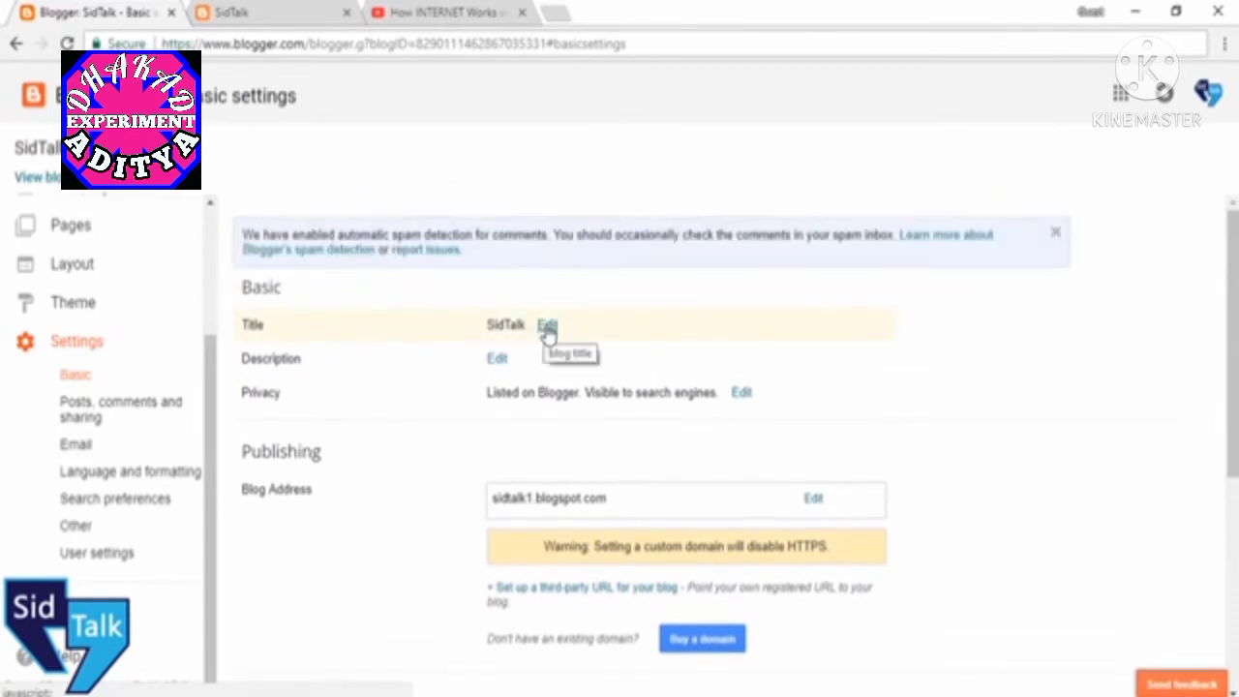
click(240, 14)
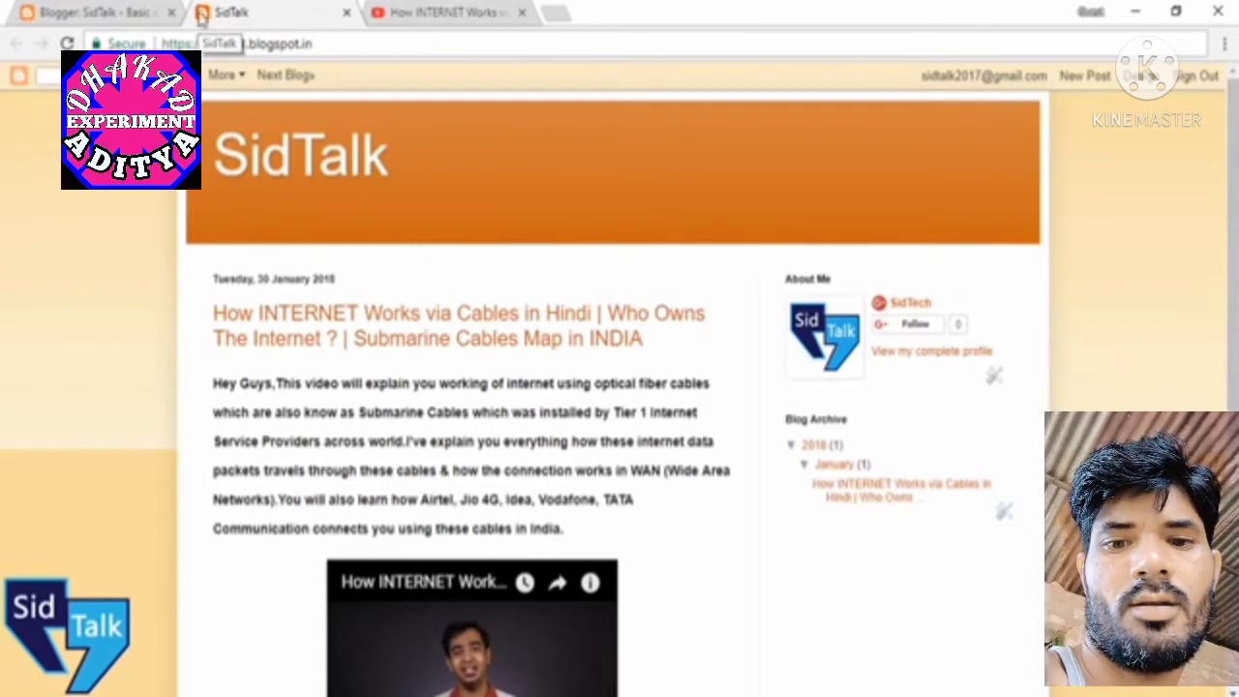
click(96, 11)
Open the blog description for editing and set HTTPS redirect to Yes in the Basic settings.
click(497, 359)
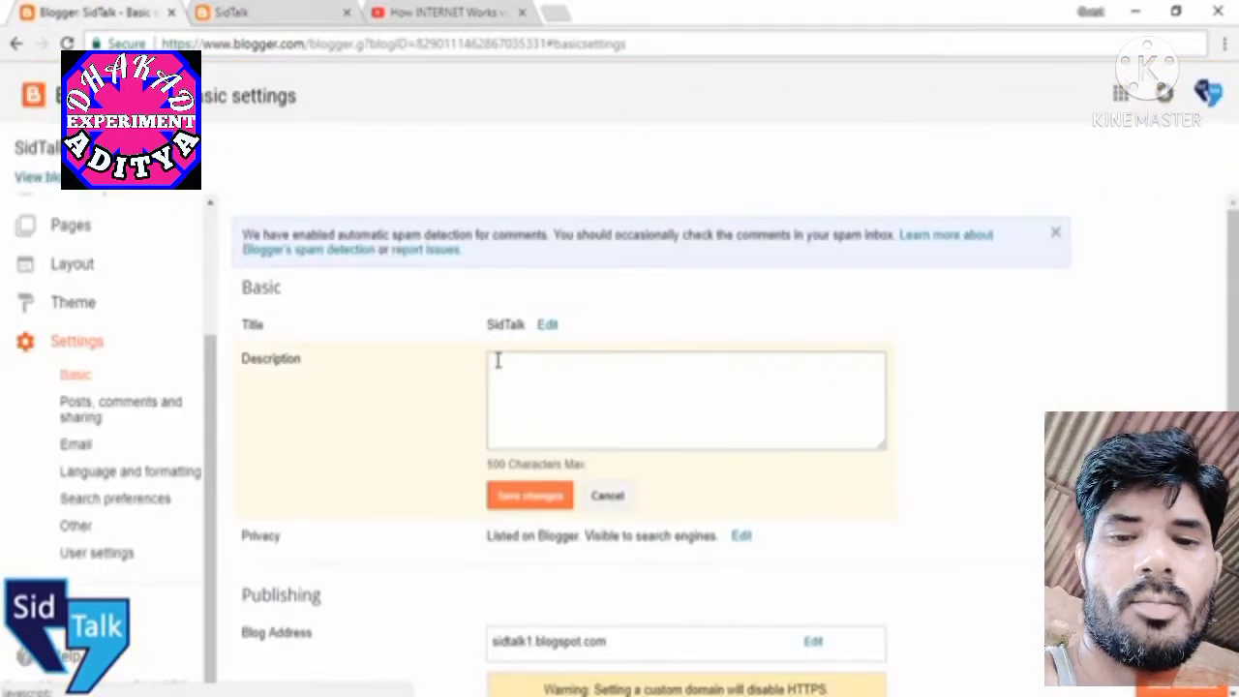
scroll(392, 373, down, 1)
scroll(392, 373, down, 3)
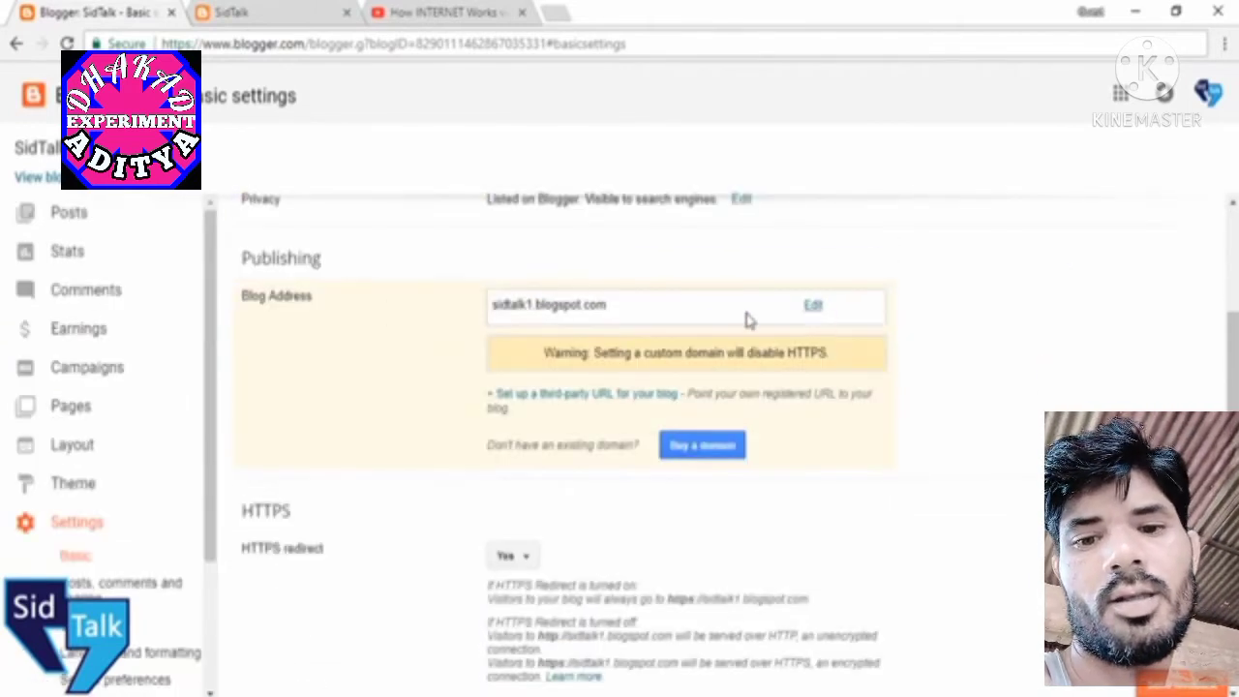
Open the blog address for editing, examine its name and blogspot.com suffix, and cancel without changing it.
click(811, 308)
drag(603, 300, 651, 302)
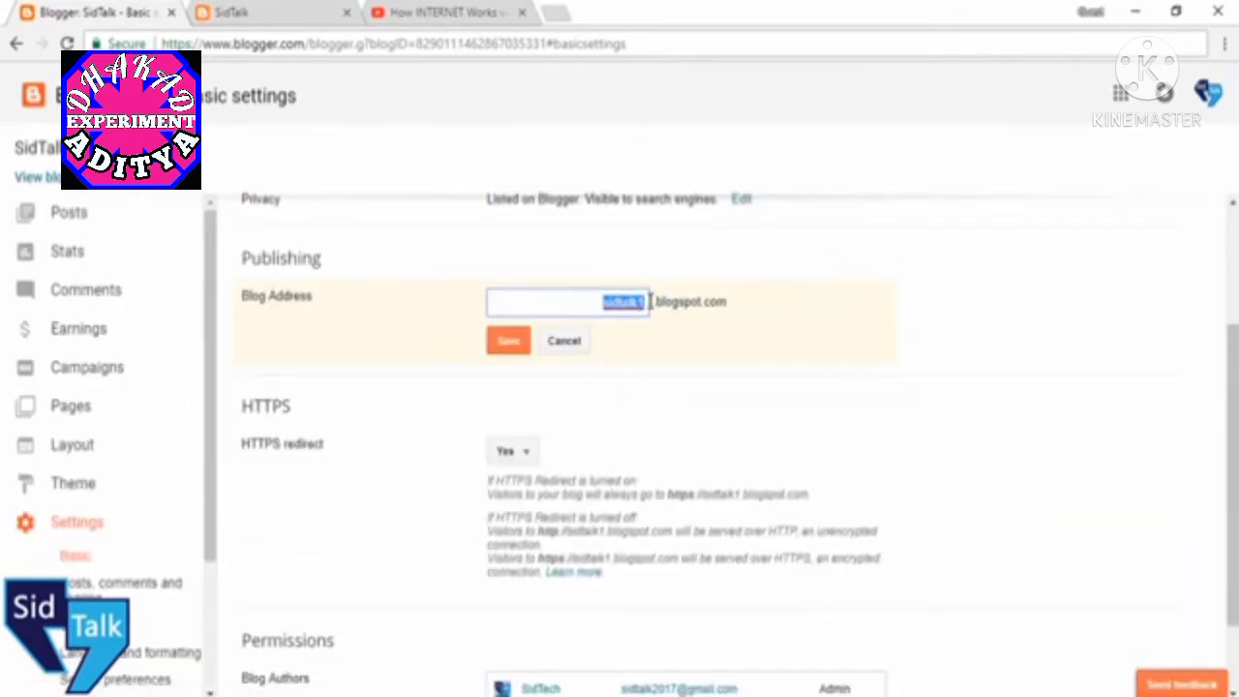
click(649, 352)
drag(606, 304, 742, 304)
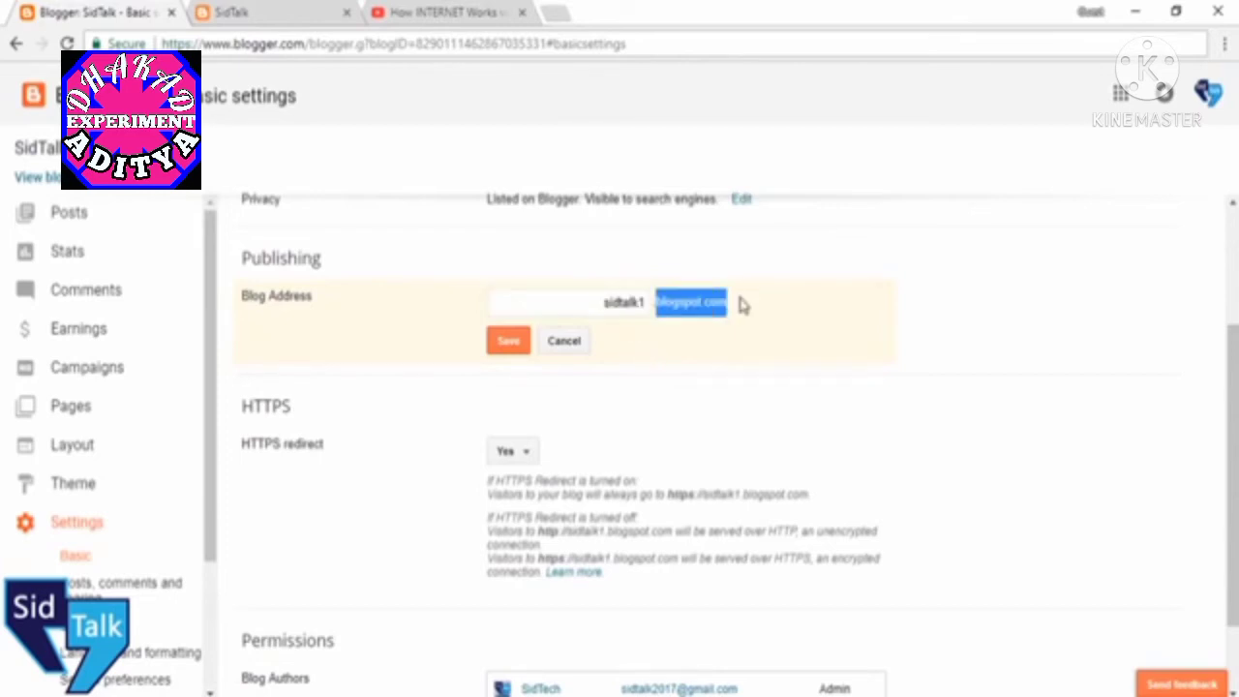
click(581, 341)
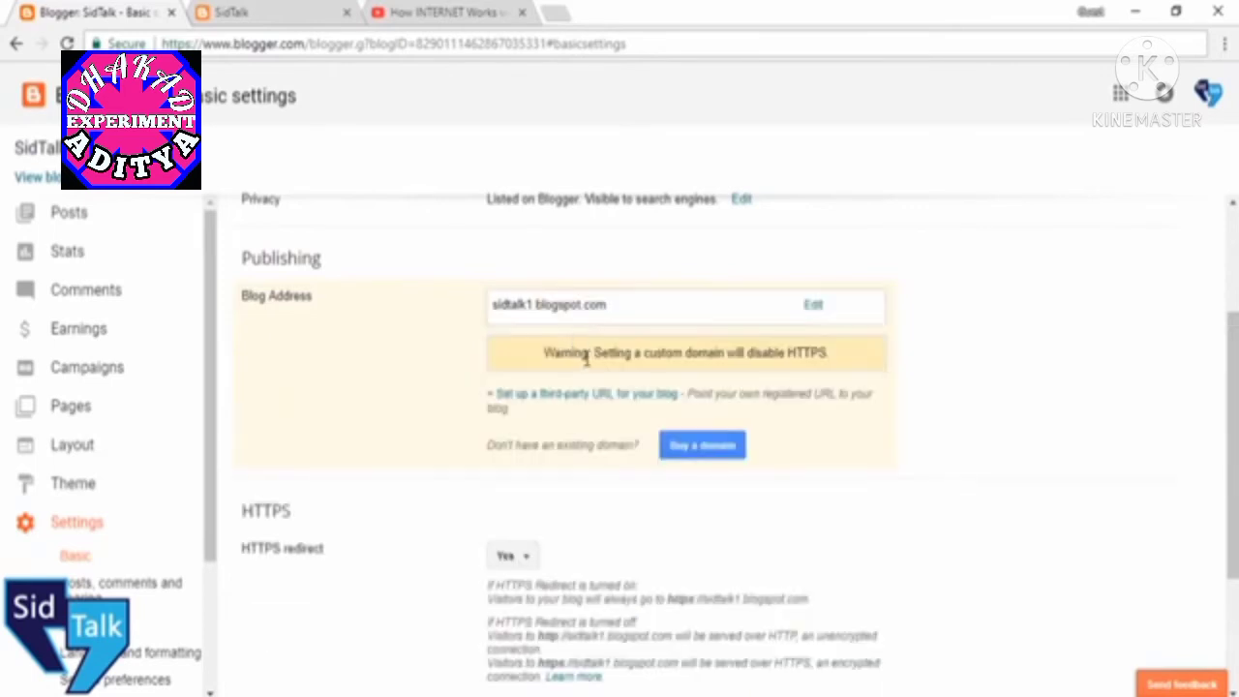
Open the published post's own page on the live blog and examine its author line and comment section.
scroll(586, 368, down, 2)
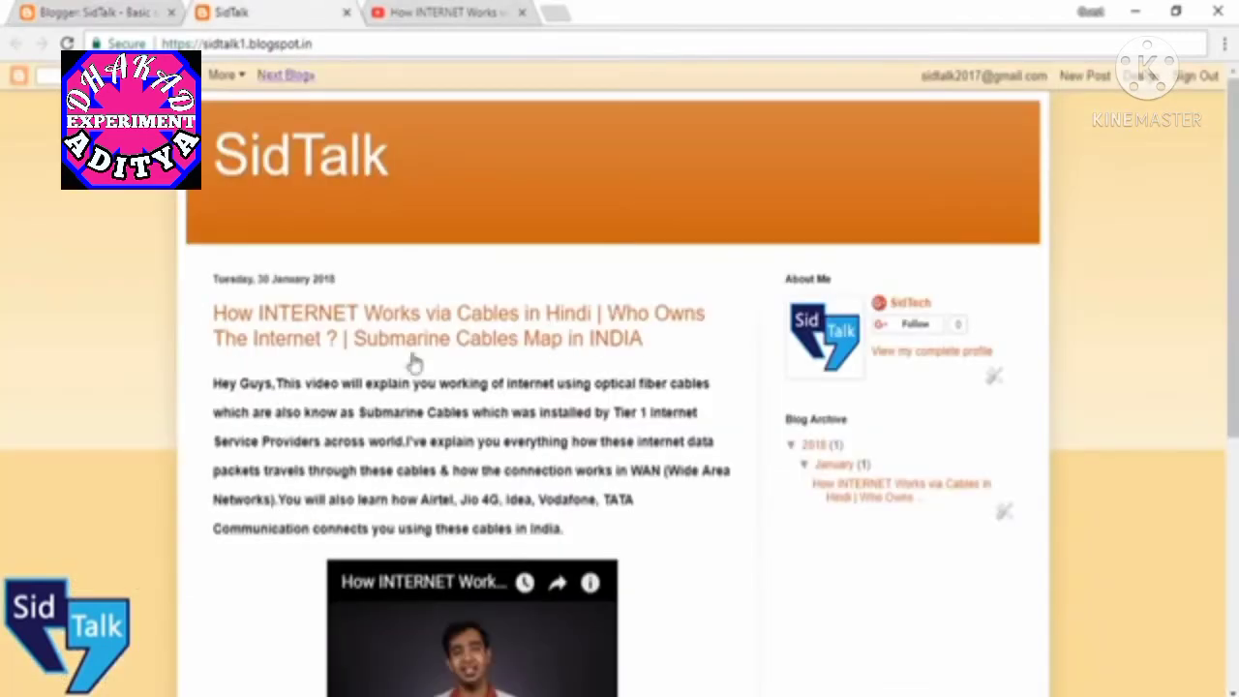
scroll(411, 373, down, 7)
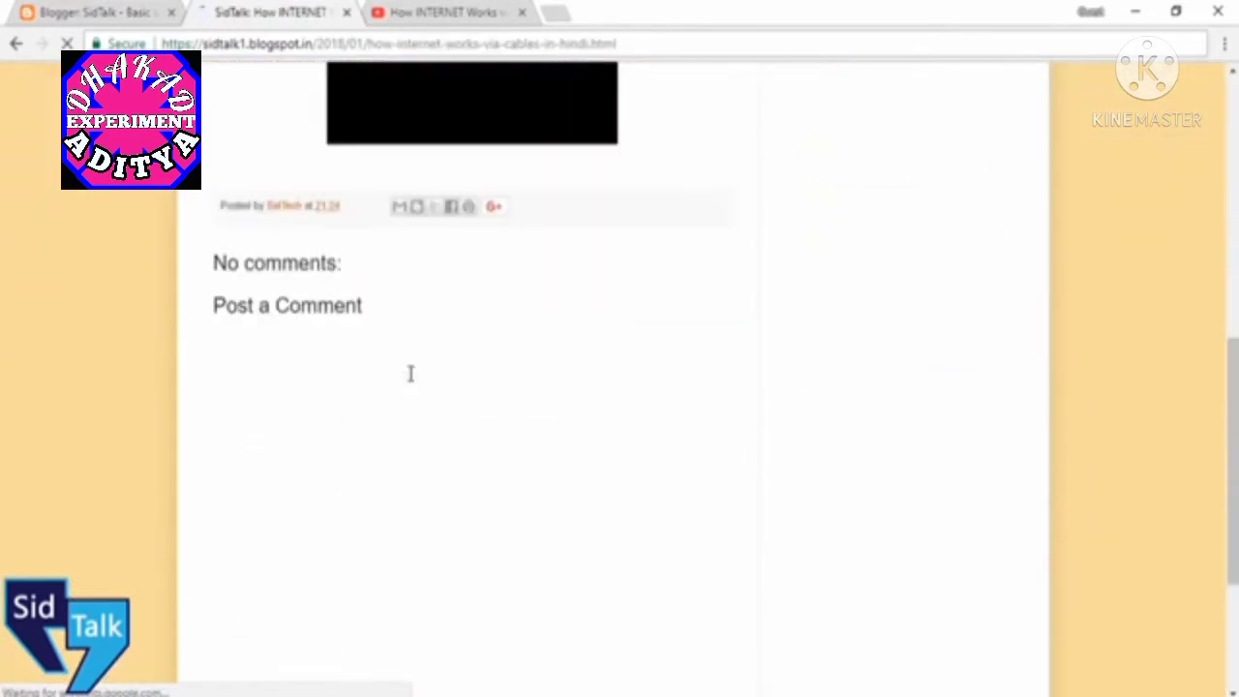
drag(219, 296, 349, 300)
click(277, 331)
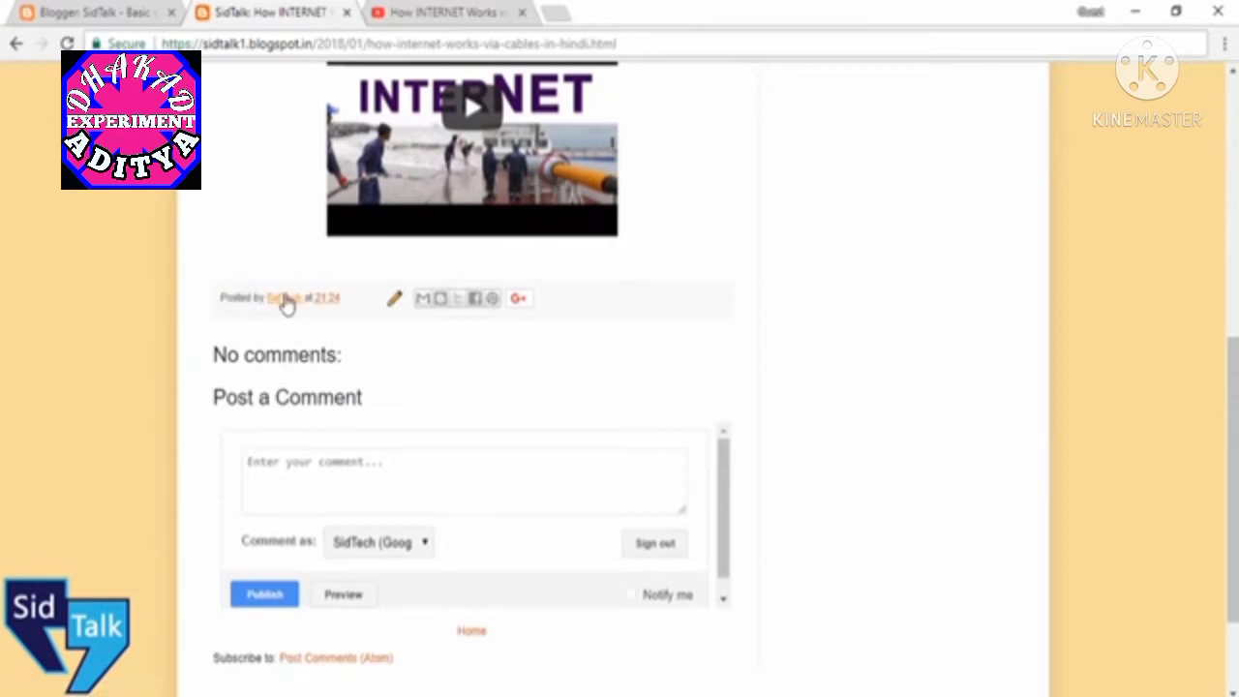
Look through the blog's Posts, comments and sharing, Language and formatting, and Other settings.
click(90, 10)
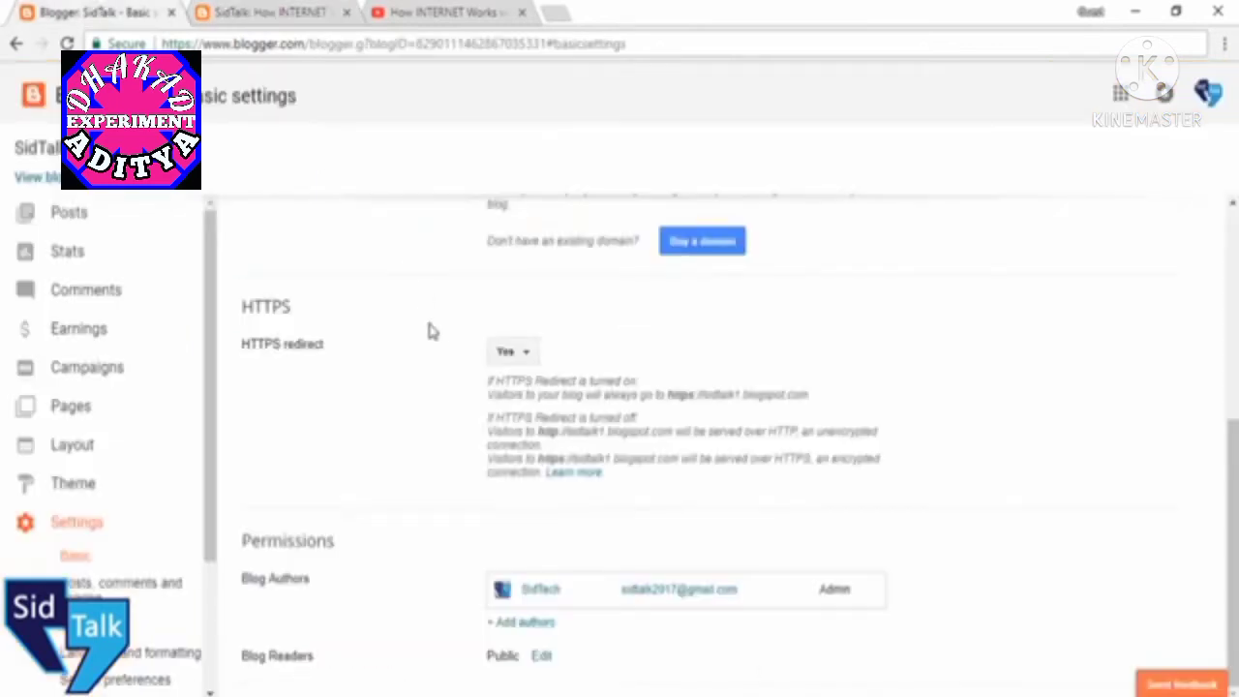
click(135, 583)
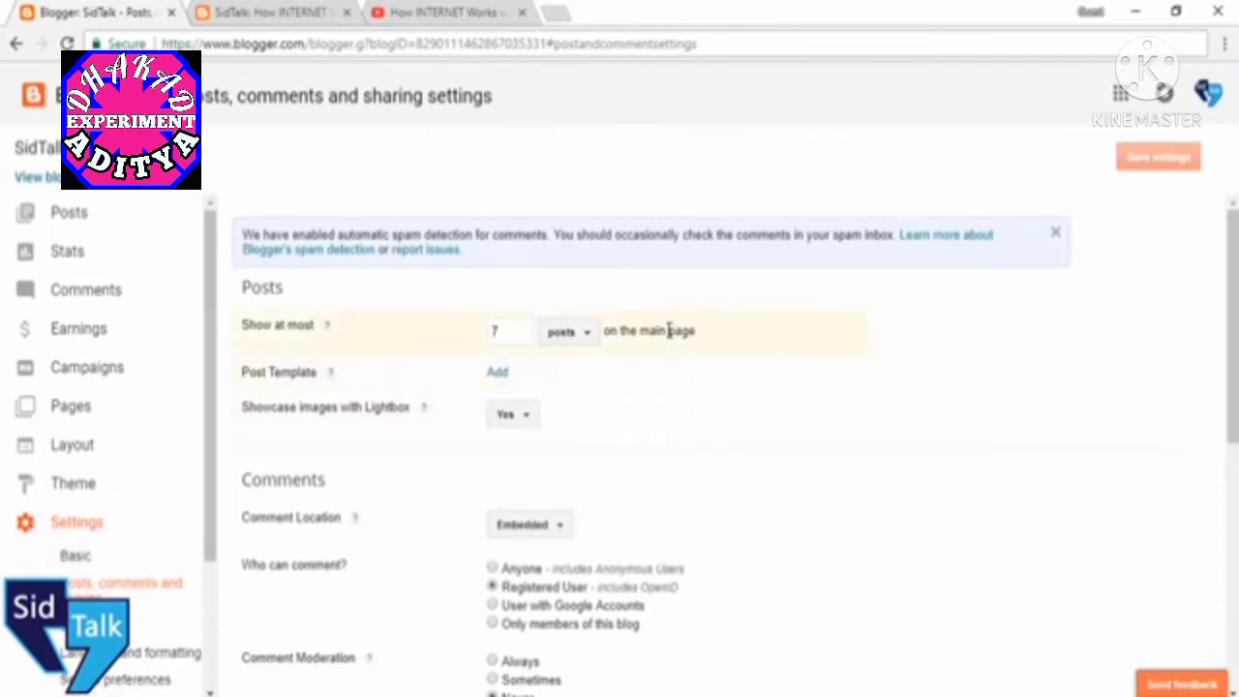
scroll(666, 333, down, 3)
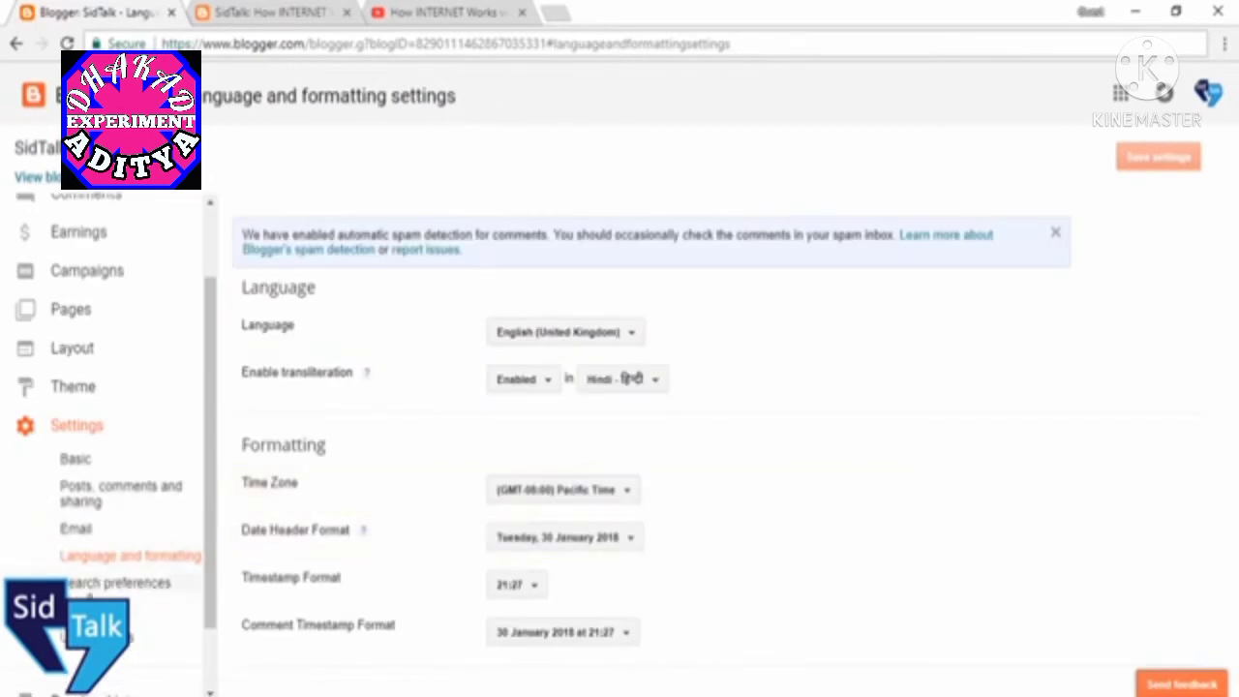
click(77, 610)
scroll(329, 515, down, 2)
scroll(330, 515, down, 2)
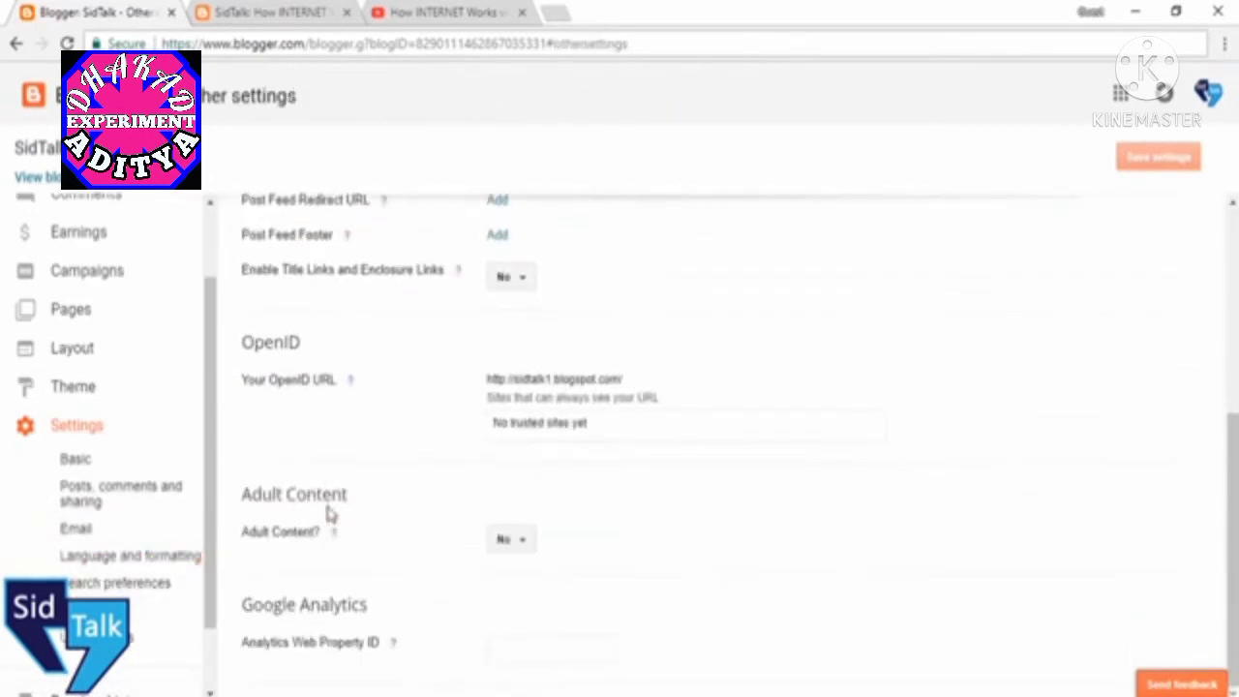
scroll(523, 360, up, 3)
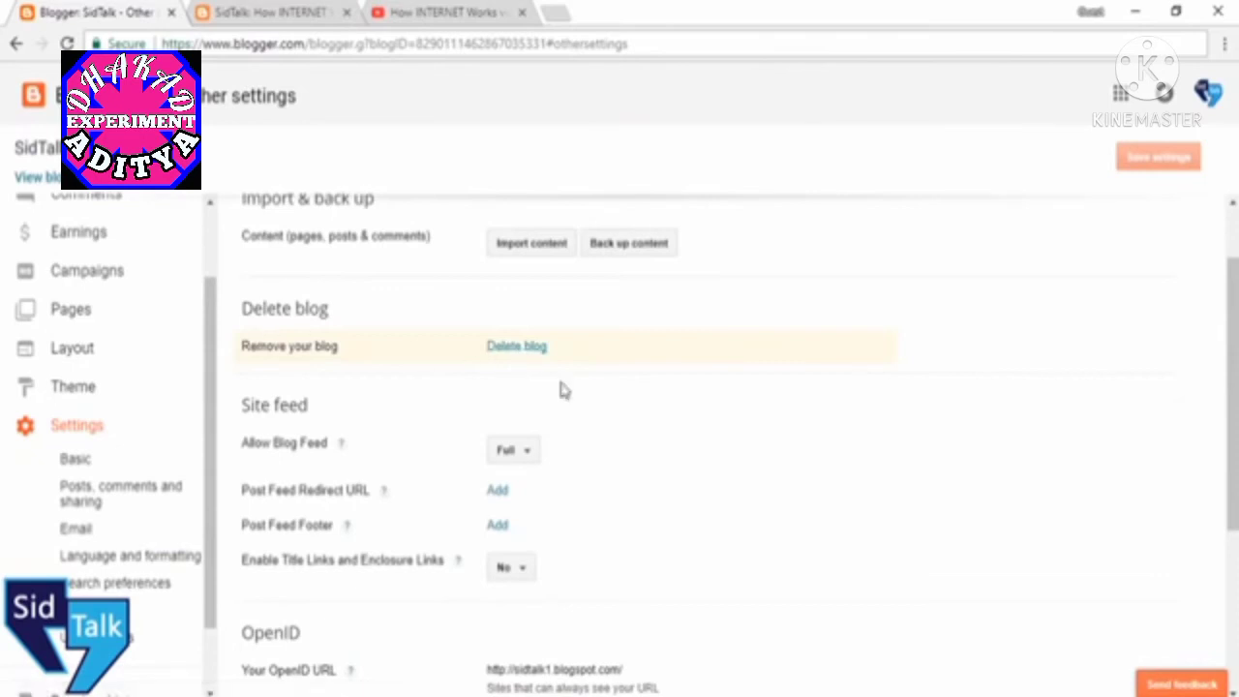
scroll(111, 487, down, 2)
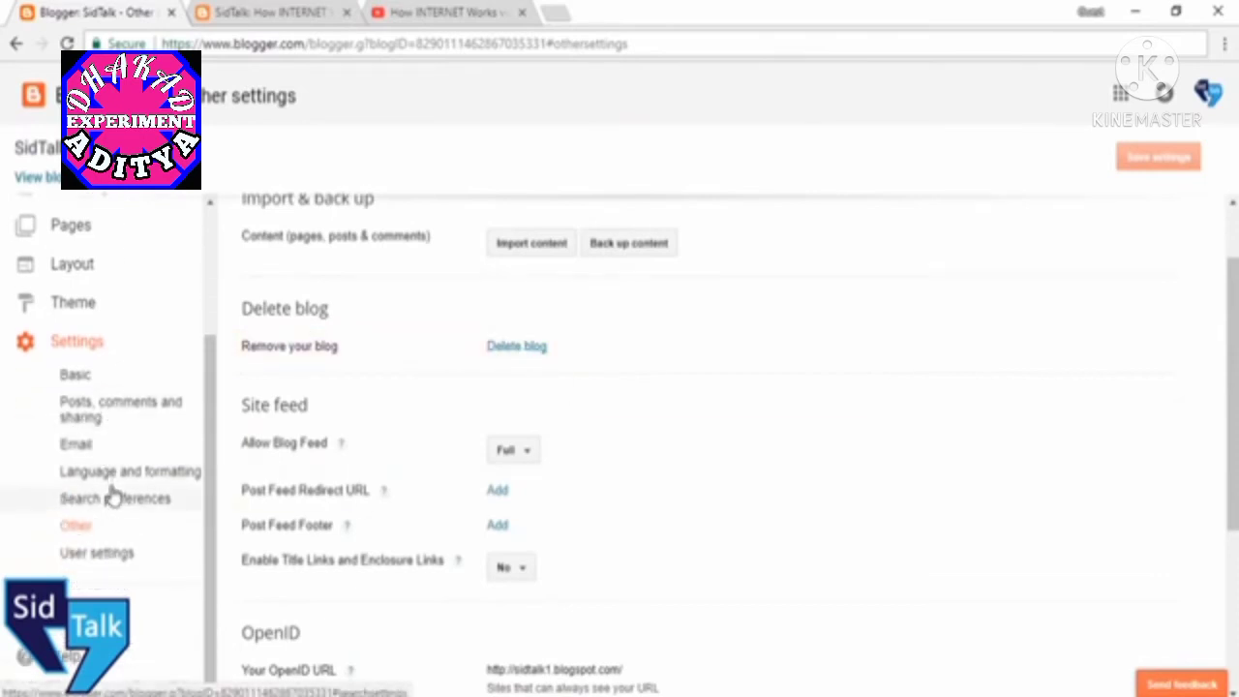
scroll(112, 513, up, 3)
scroll(166, 553, down, 3)
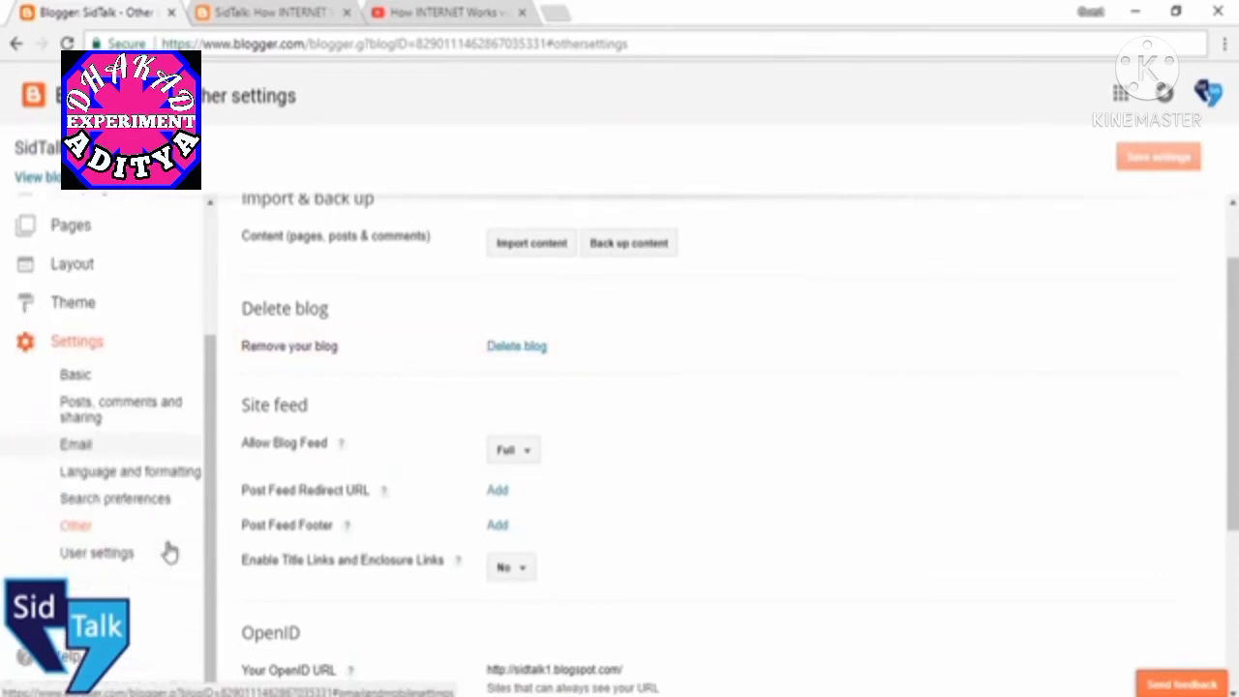
scroll(97, 553, up, 3)
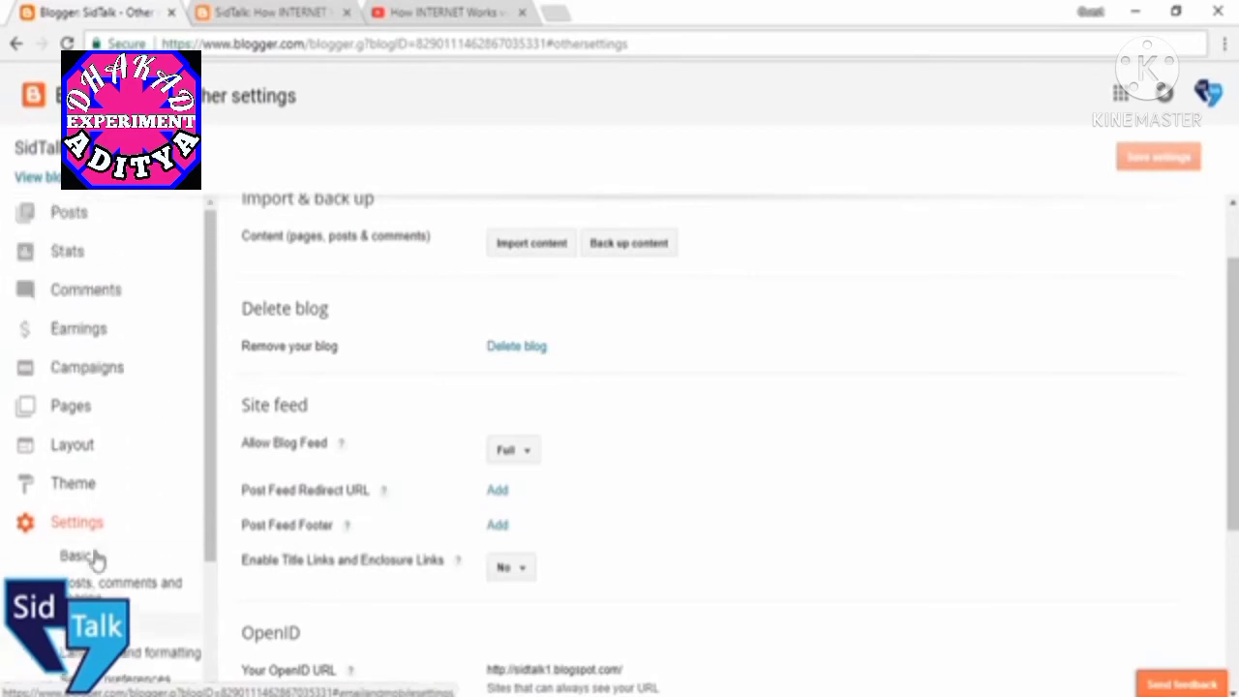
Open the blog's Theme page and compare its desktop and mobile previews with the live post.
click(83, 487)
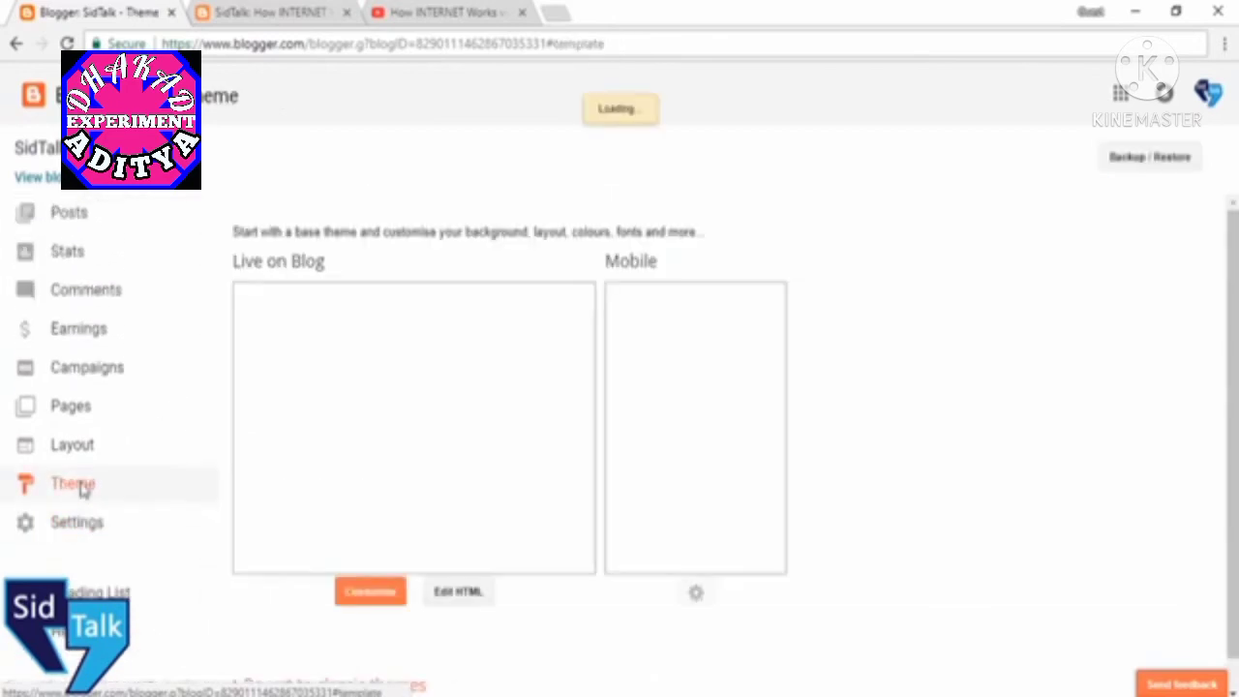
scroll(835, 291, down, 1)
scroll(832, 300, down, 1)
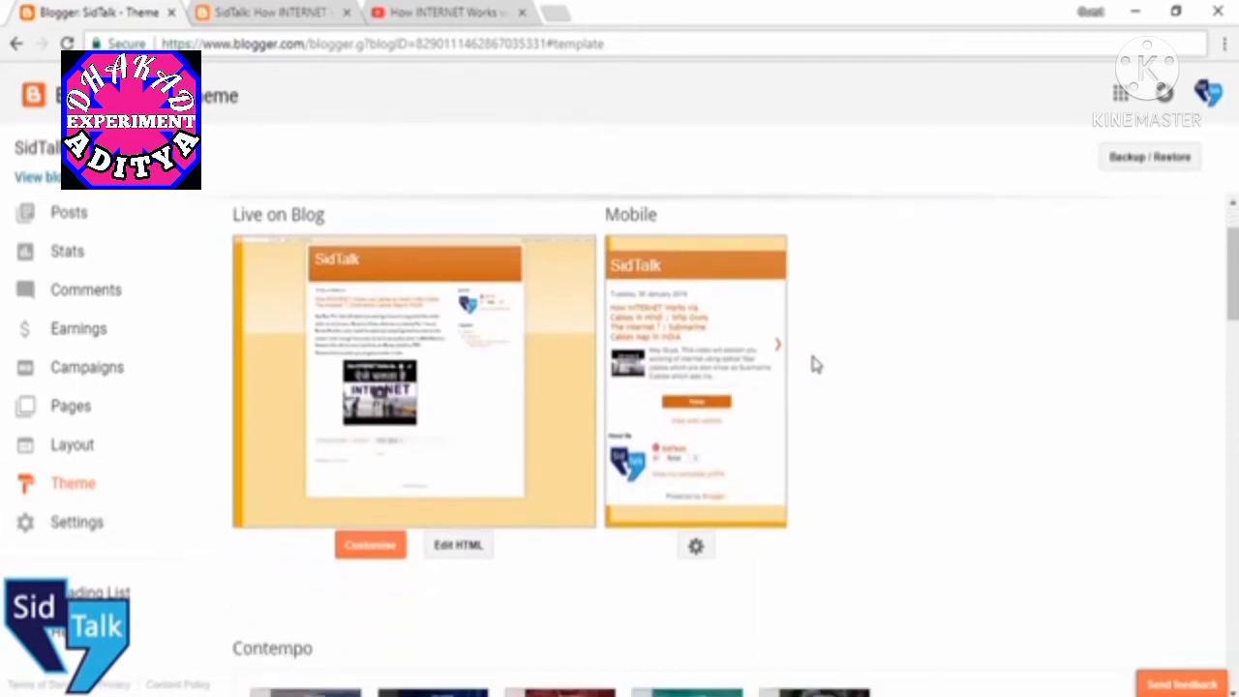
click(281, 11)
scroll(803, 263, up, 8)
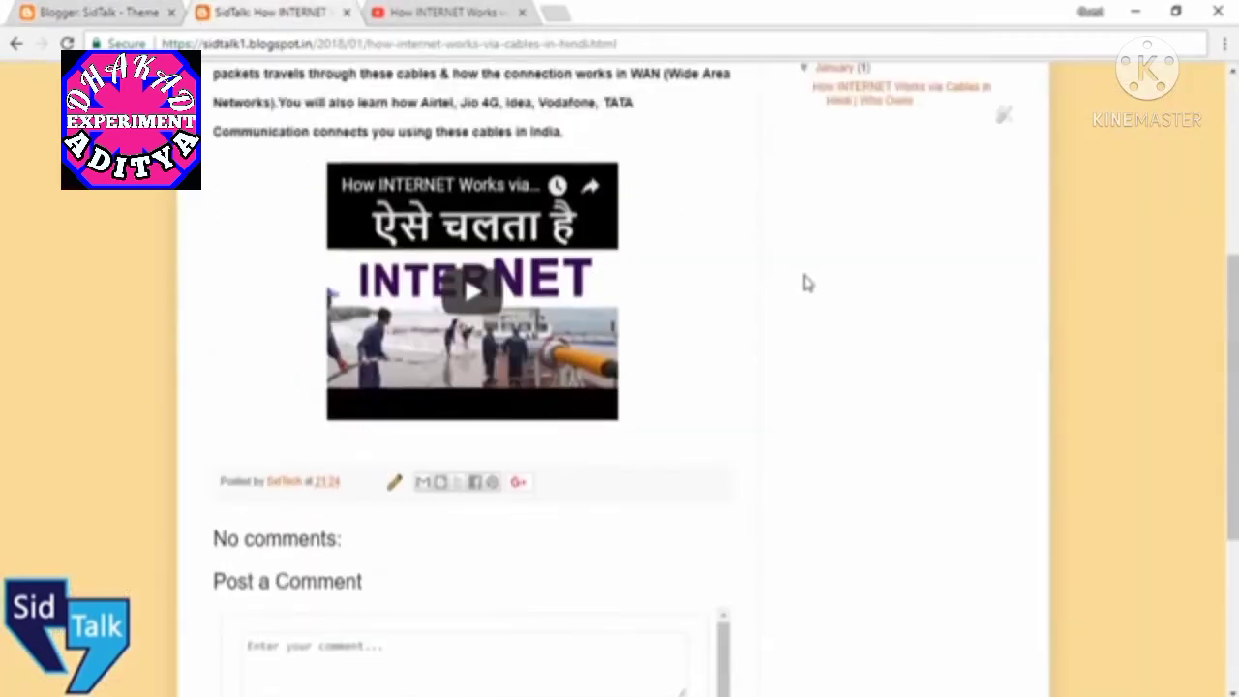
click(147, 11)
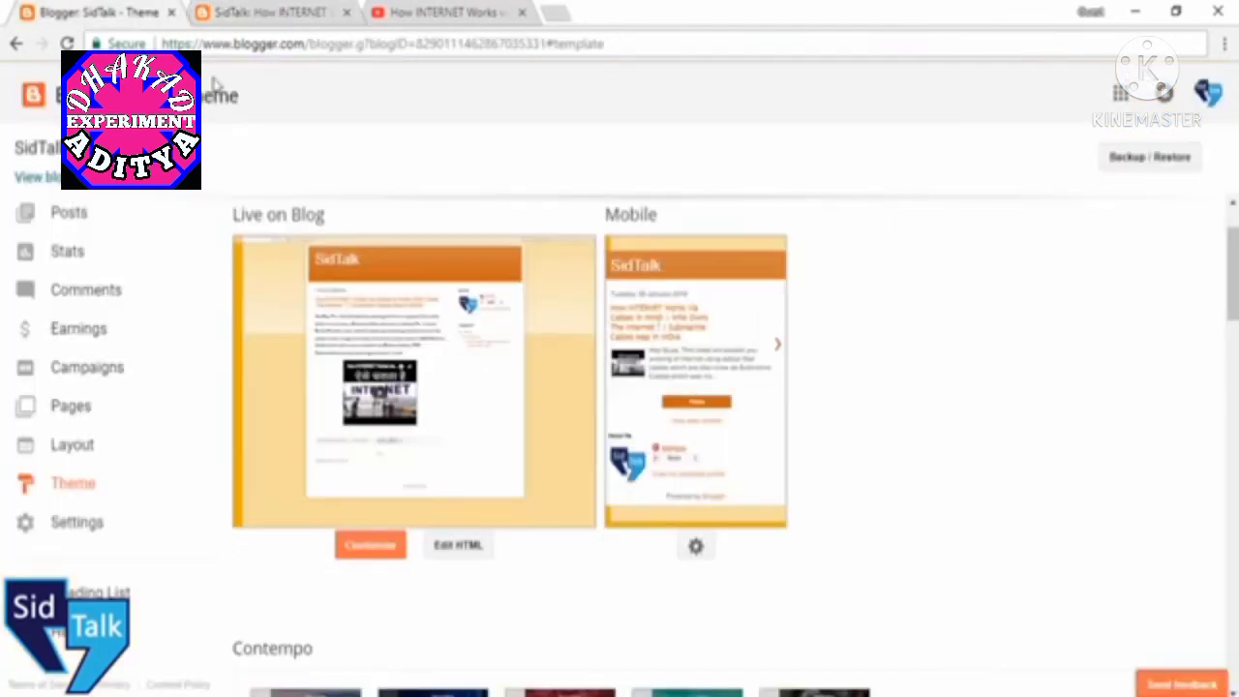
Browse the theme gallery and preview the red theme from the Simple group on the blog.
scroll(601, 378, down, 4)
scroll(603, 383, down, 5)
mouse_move(429, 351)
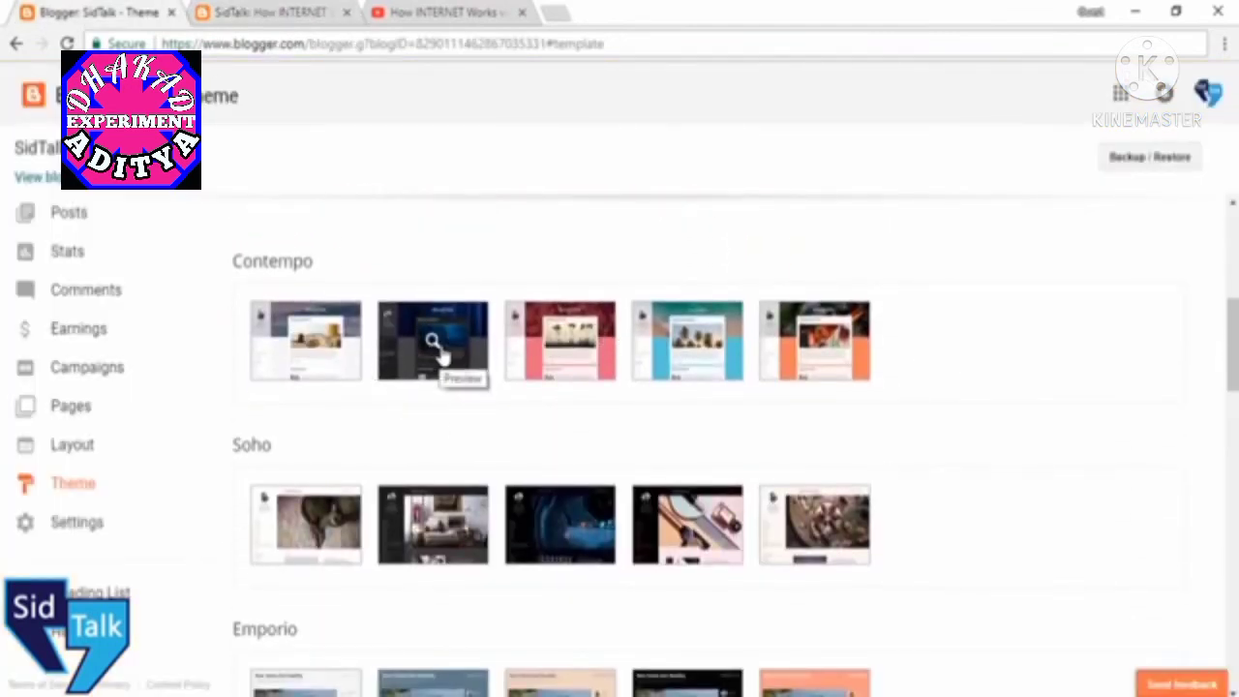
scroll(450, 353, down, 4)
scroll(739, 387, down, 3)
scroll(740, 421, down, 2)
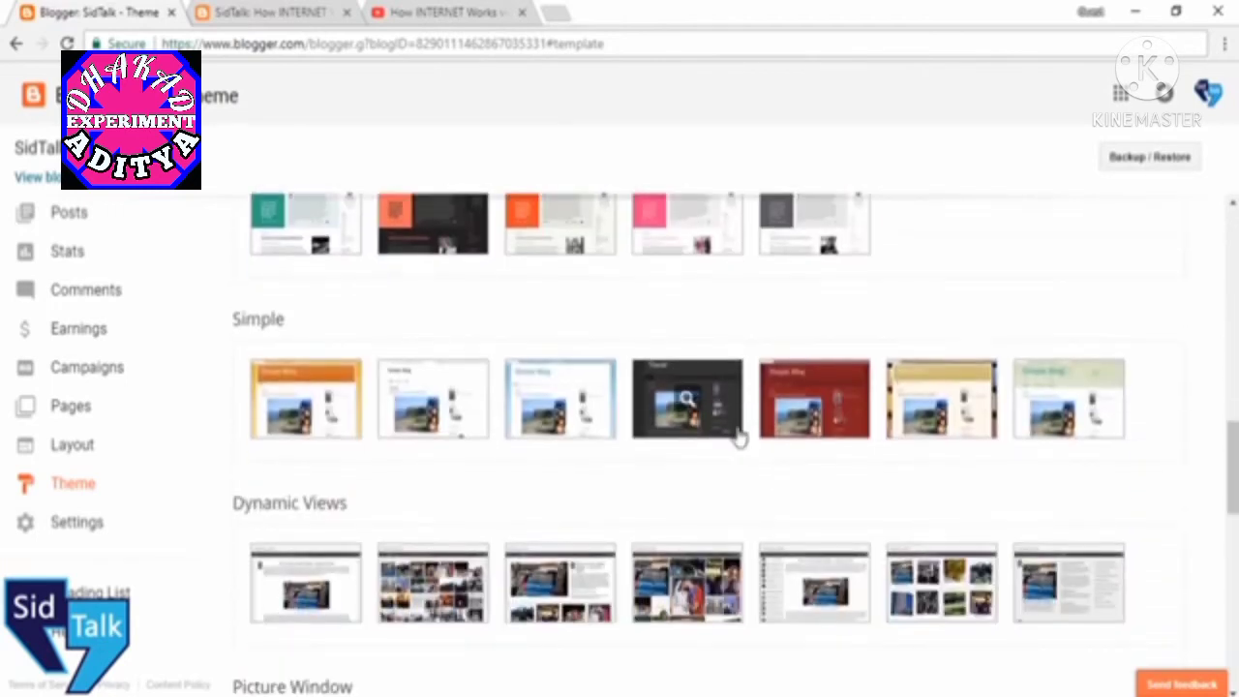
click(823, 400)
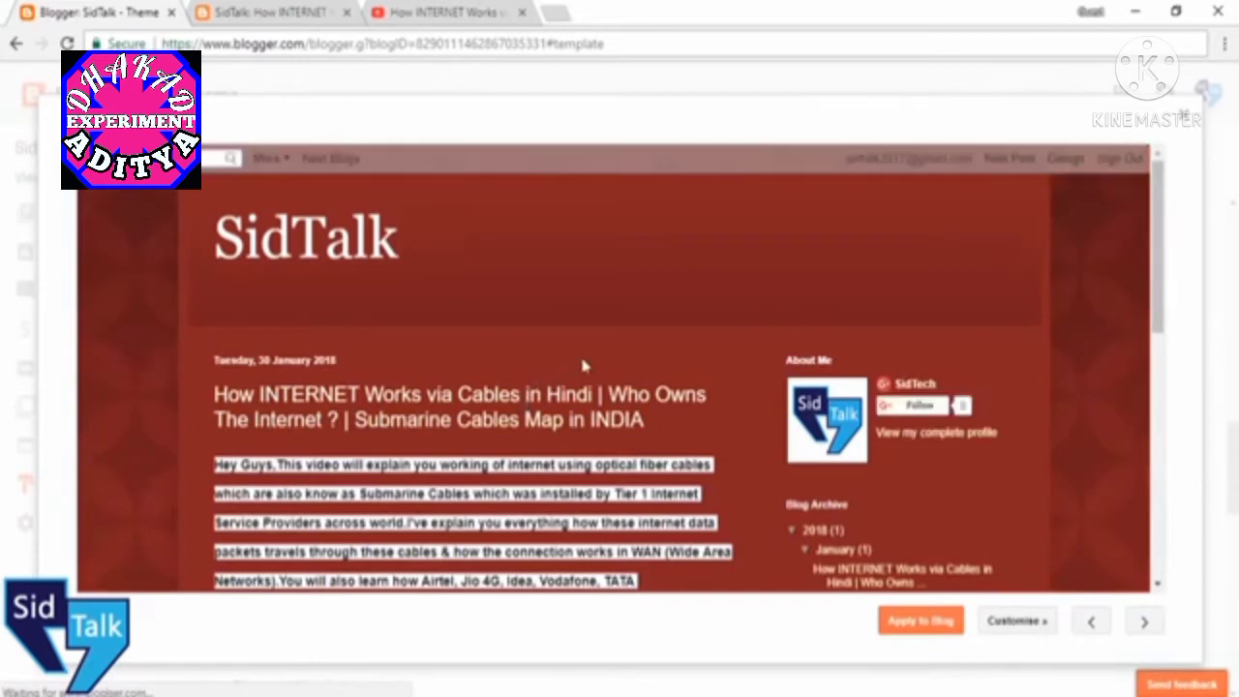
Apply the previewed red Simple theme to the blog and reload the live post to check its new look.
scroll(588, 305, down, 3)
scroll(590, 309, down, 3)
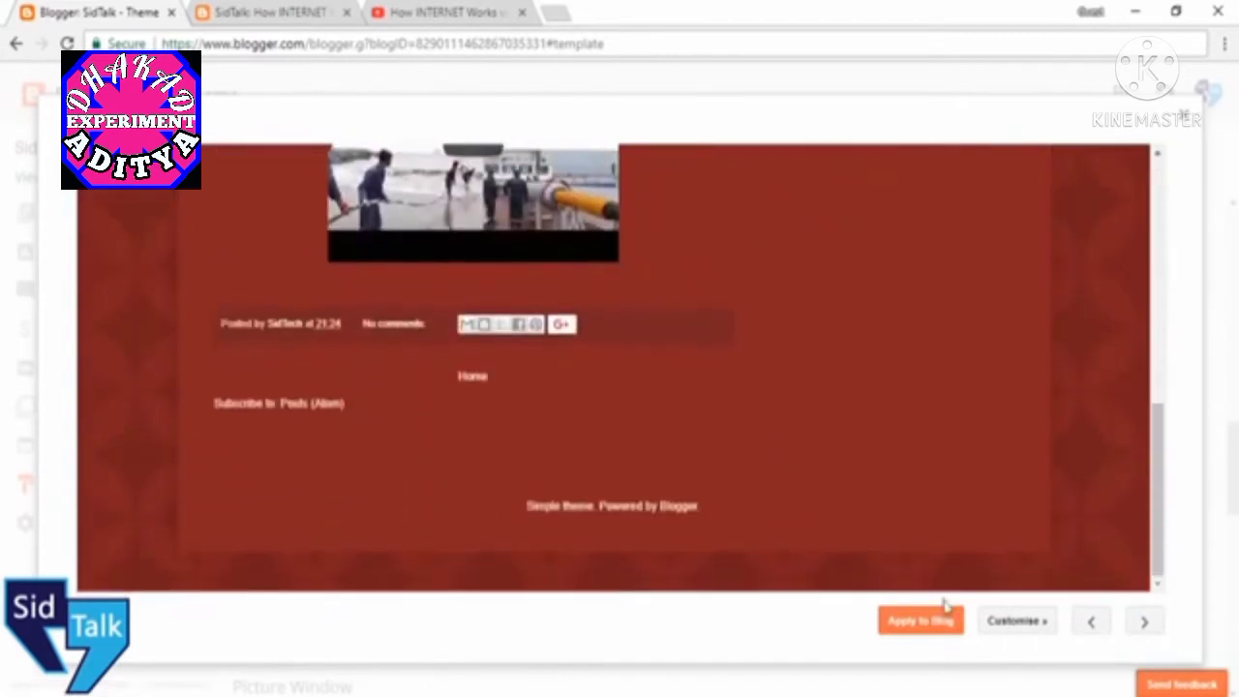
click(919, 623)
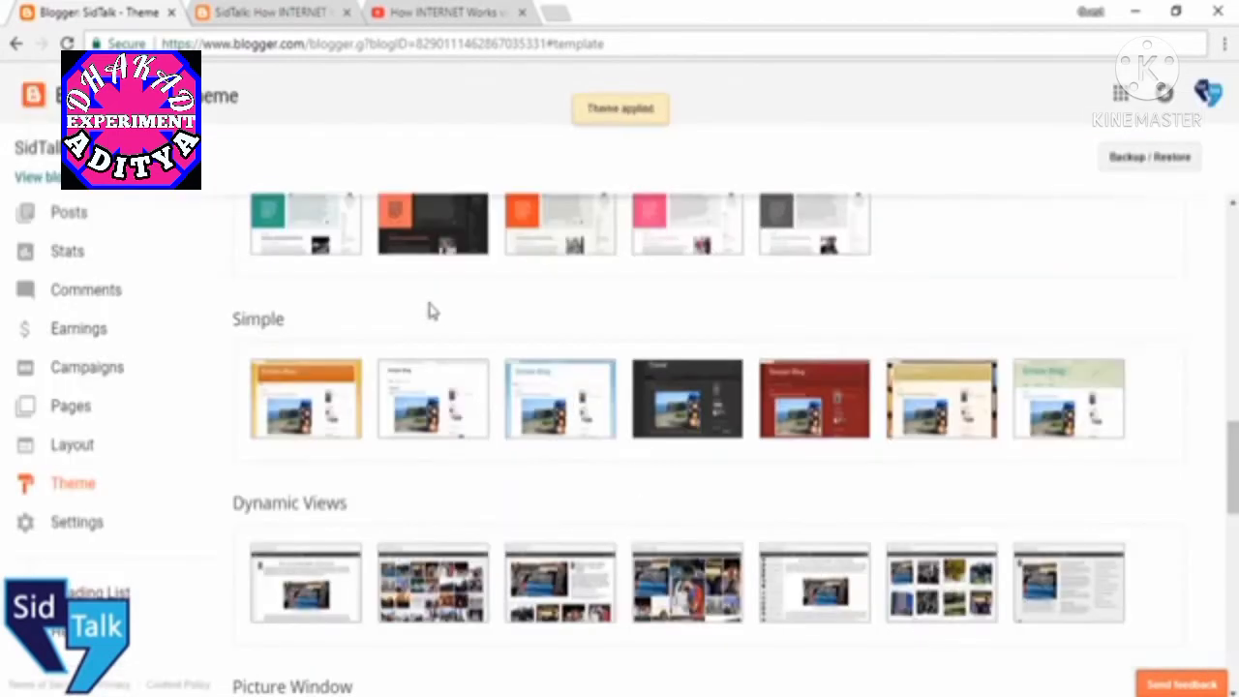
click(276, 11)
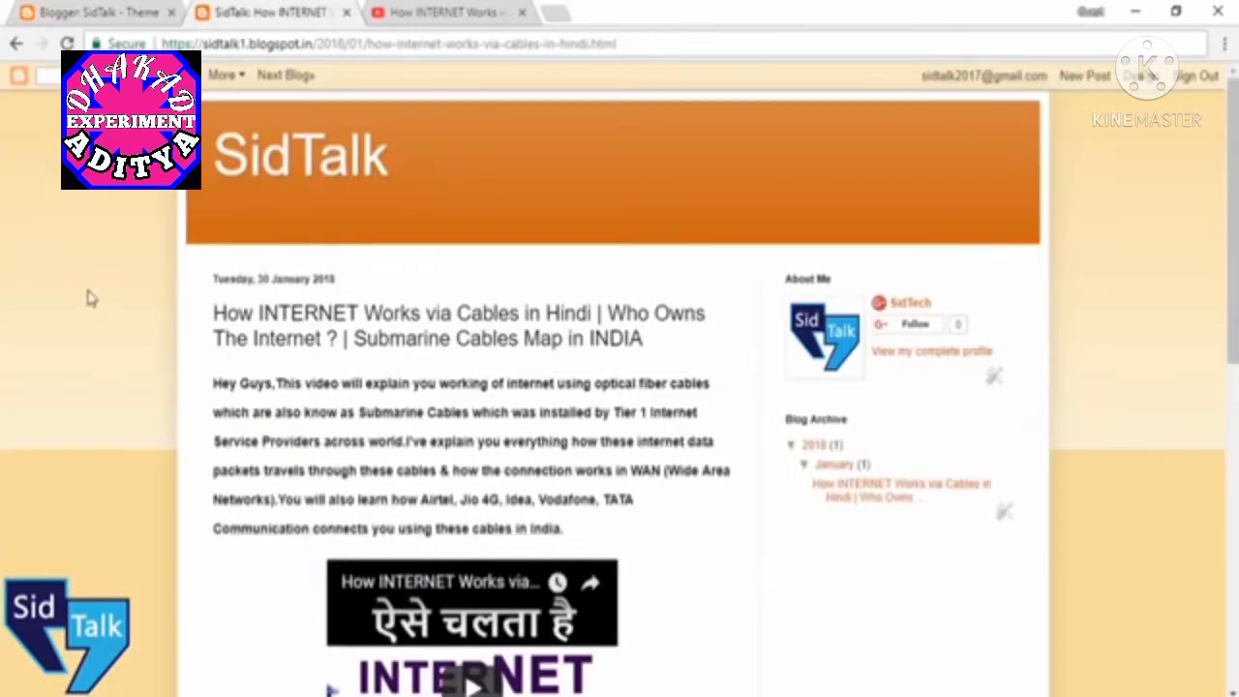
click(67, 44)
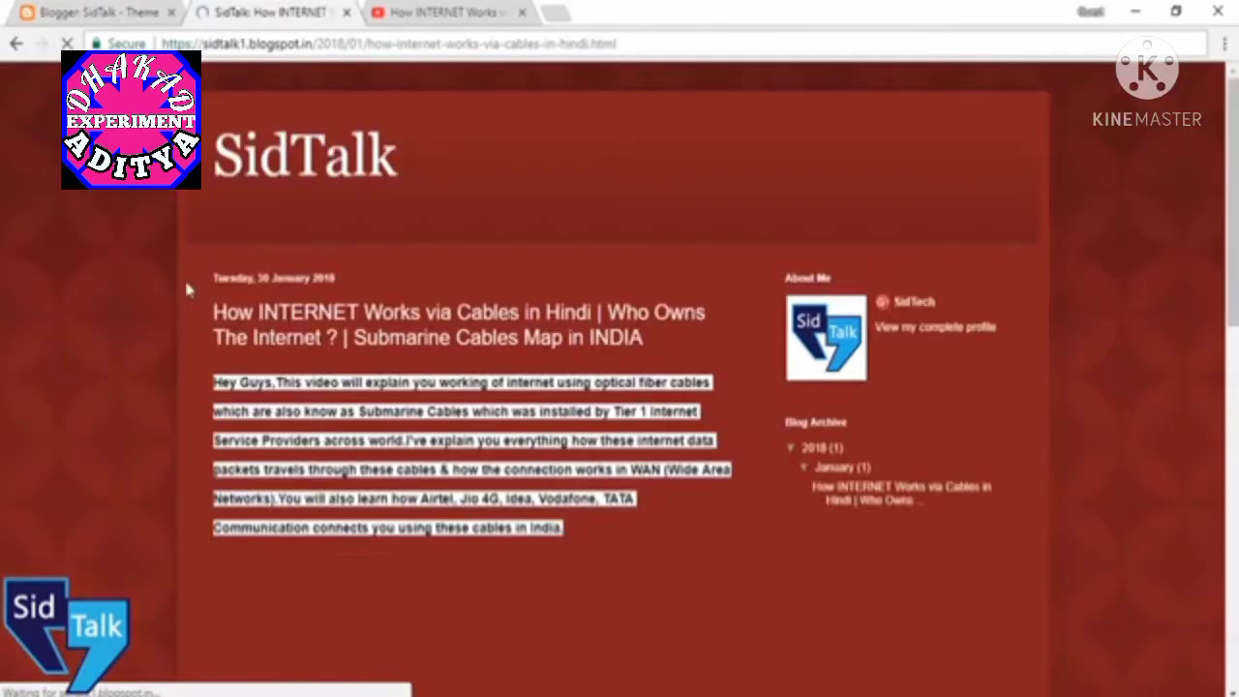
Look through the remaining gallery themes, then preview the Dynamic Views Mosaic and Sidebar variants and browse further themes in the Theme Designer.
click(111, 10)
scroll(565, 494, down, 5)
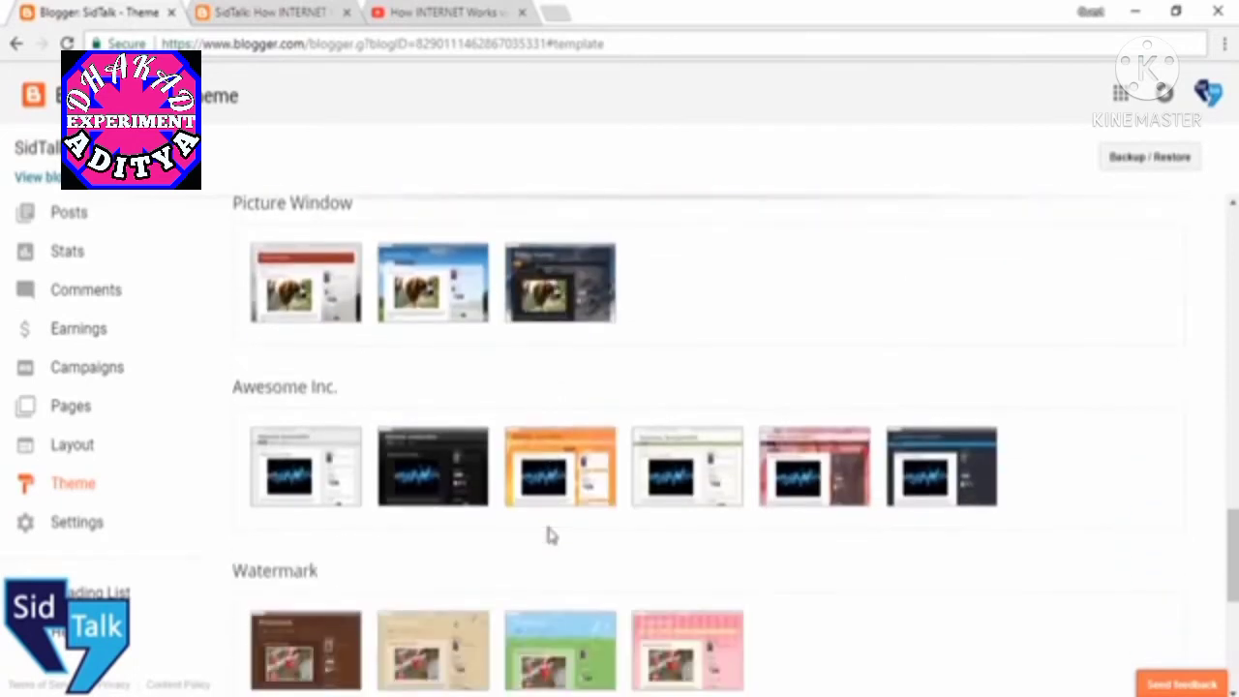
scroll(548, 535, up, 15)
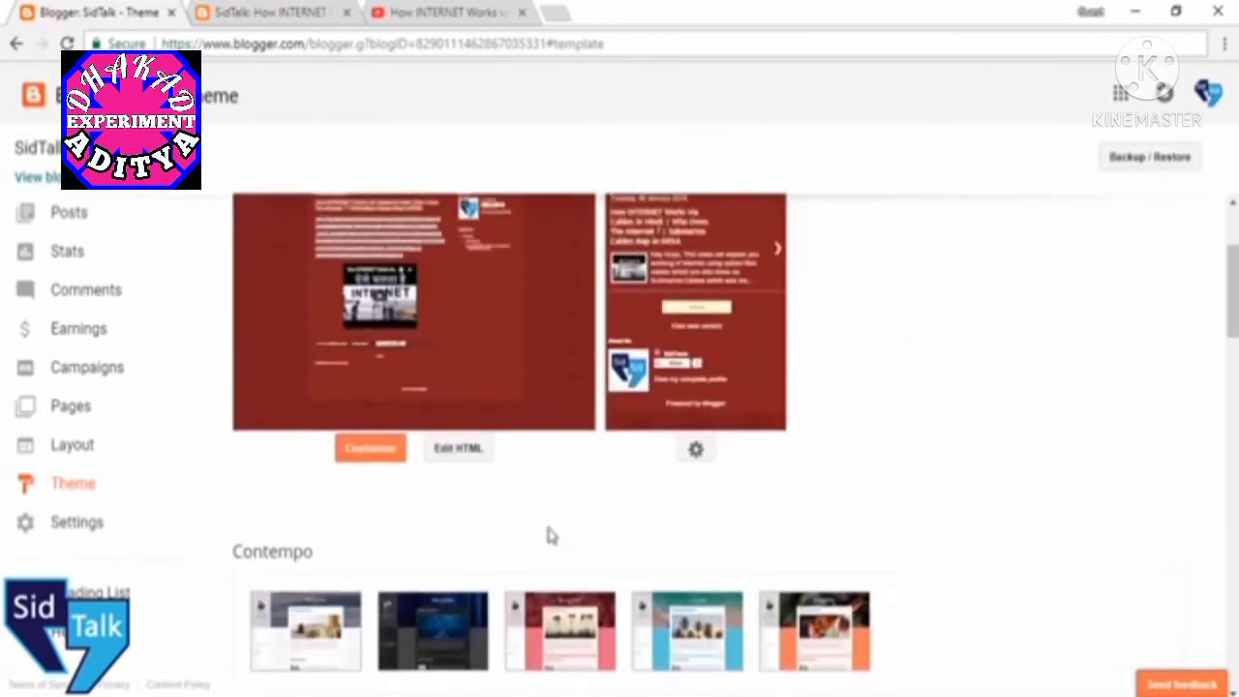
scroll(548, 536, up, 3)
click(363, 566)
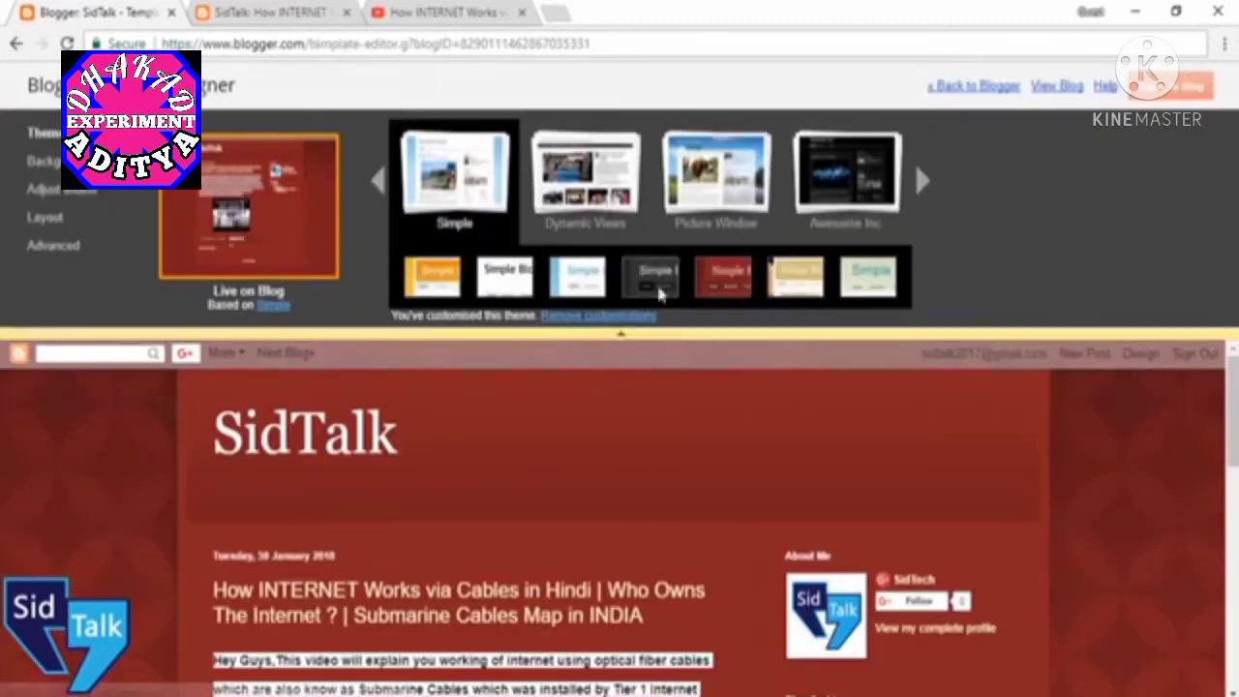
click(585, 179)
click(578, 278)
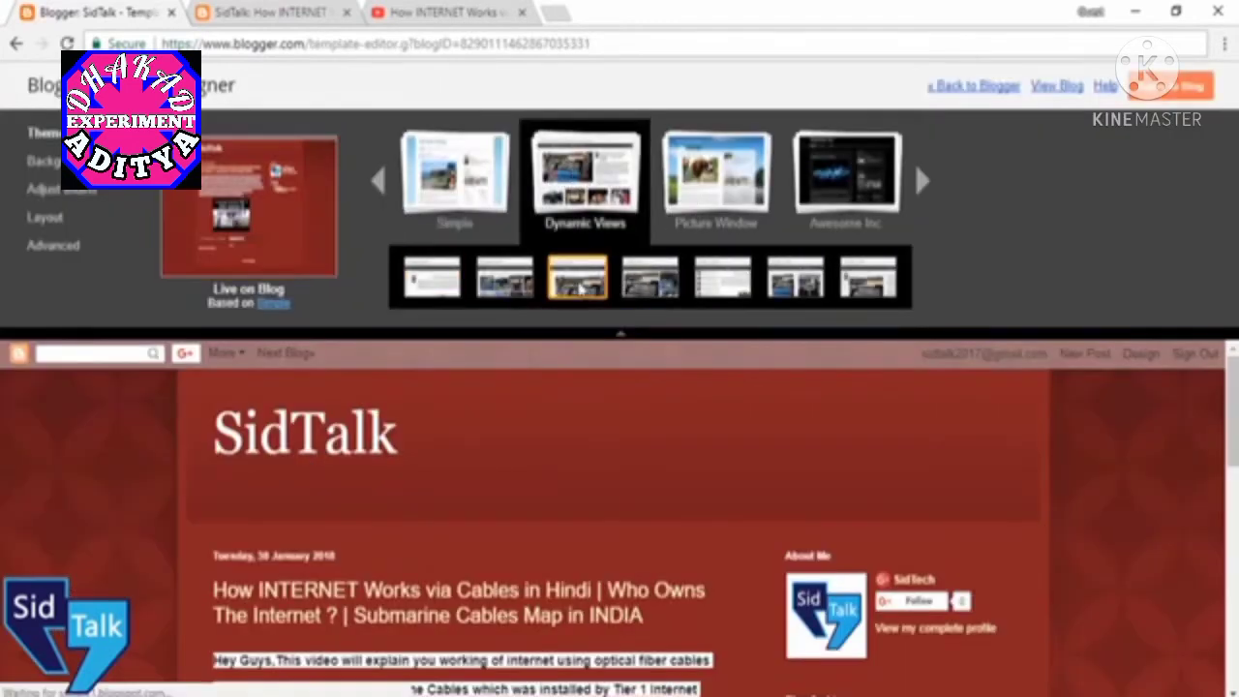
click(646, 288)
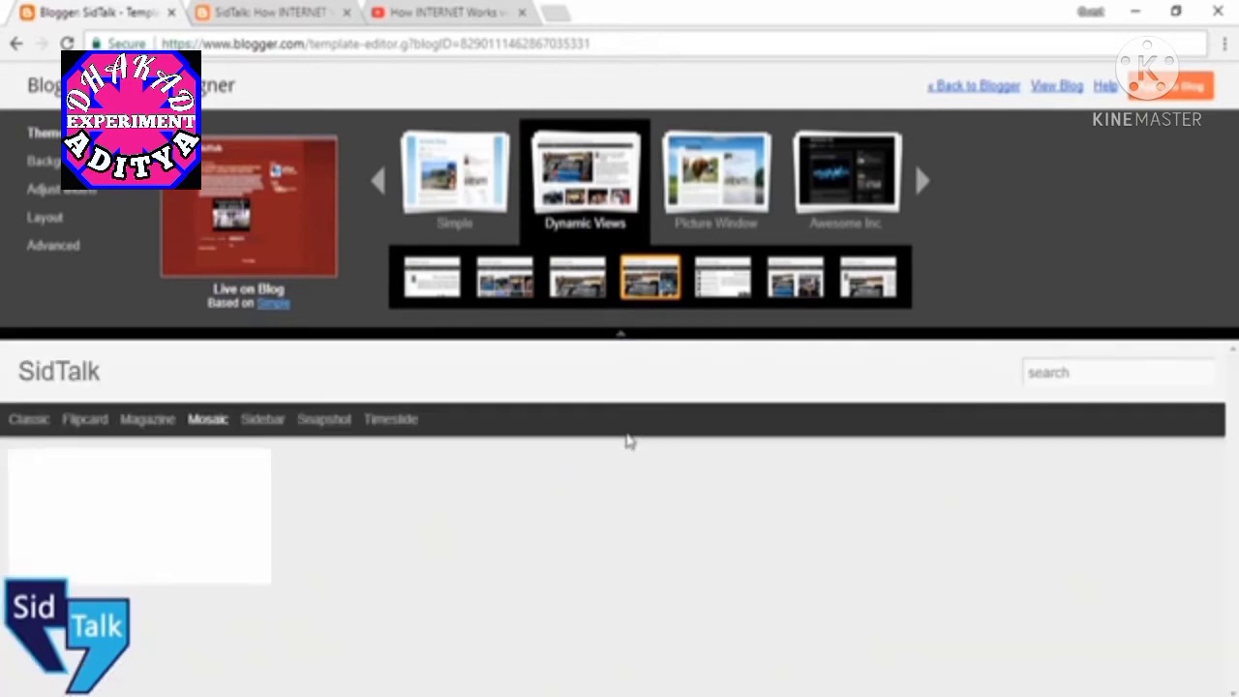
click(742, 278)
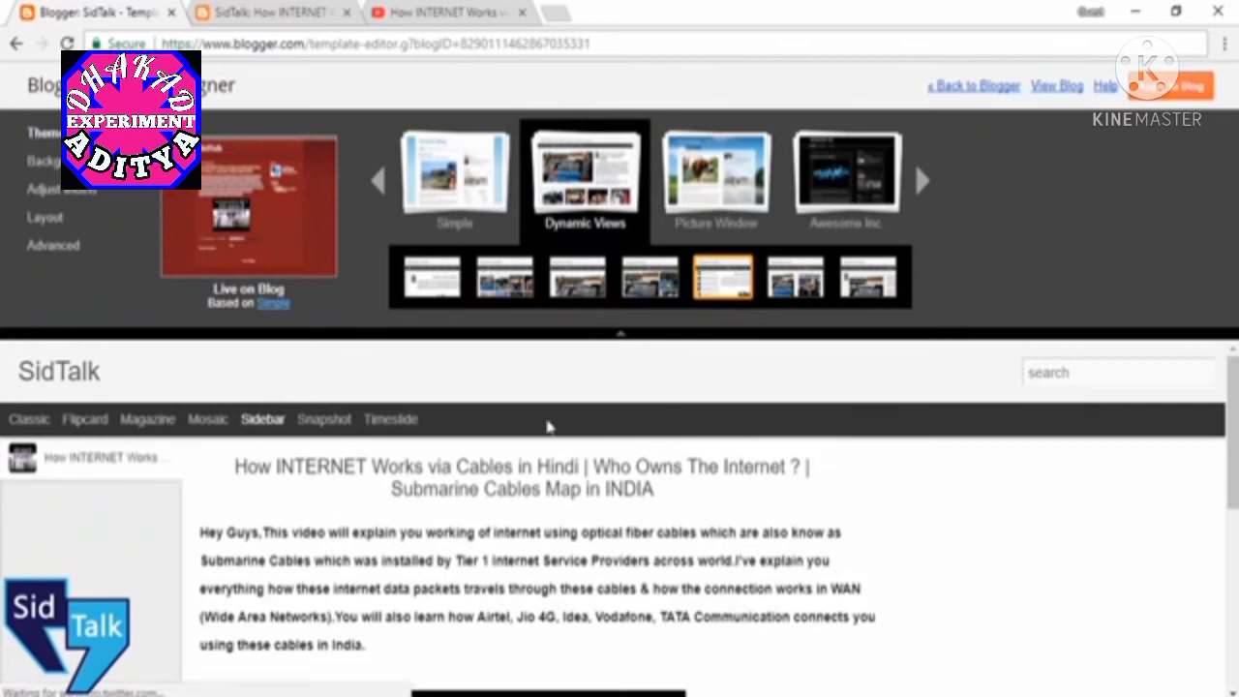
click(924, 183)
click(924, 182)
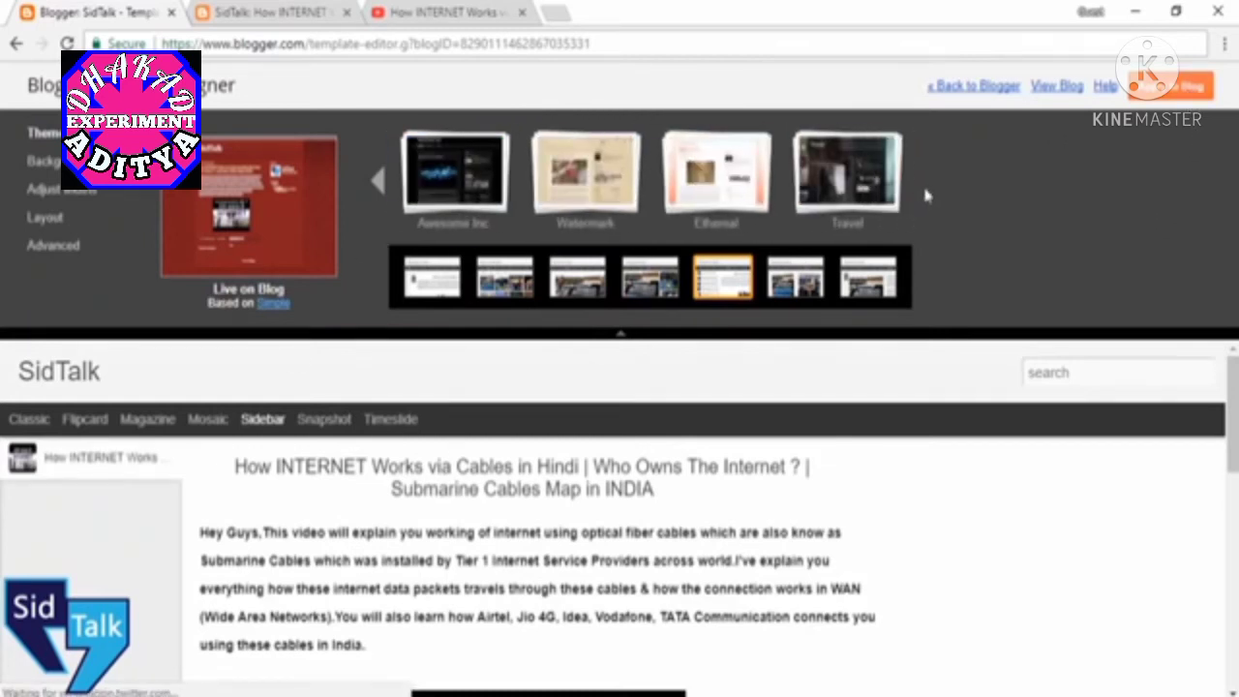
Leave the Theme Designer without applying changes and view the blog theme's HTML code.
click(15, 44)
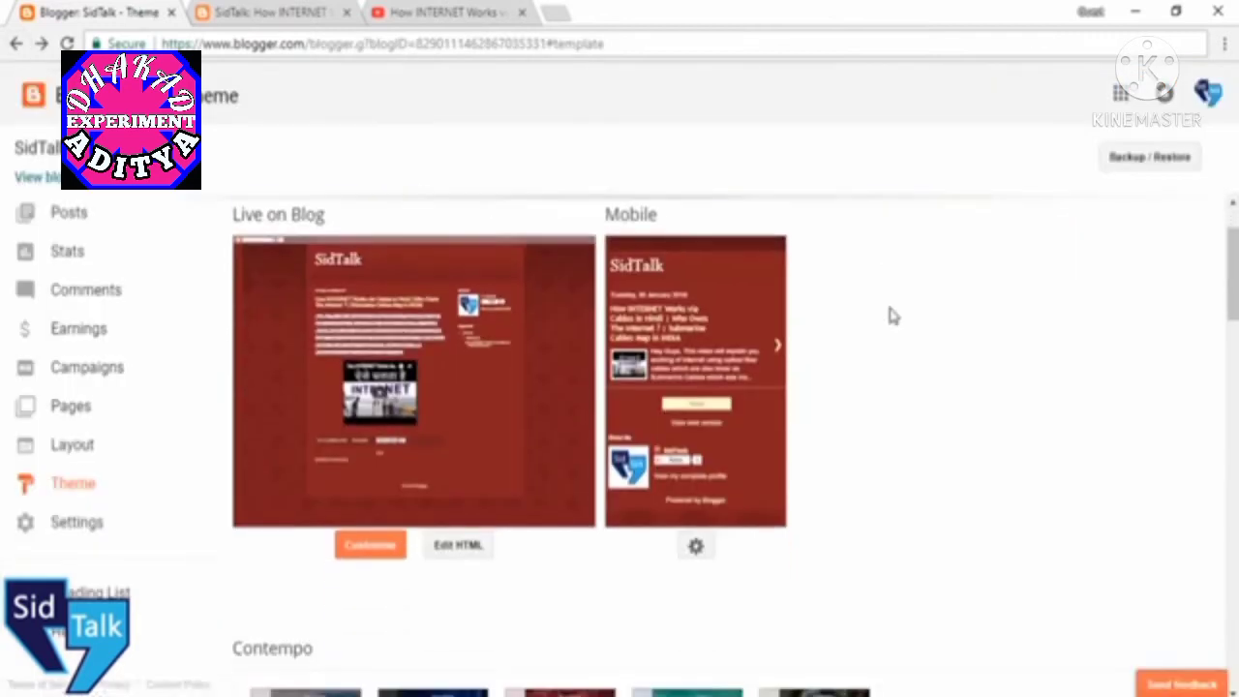
click(459, 546)
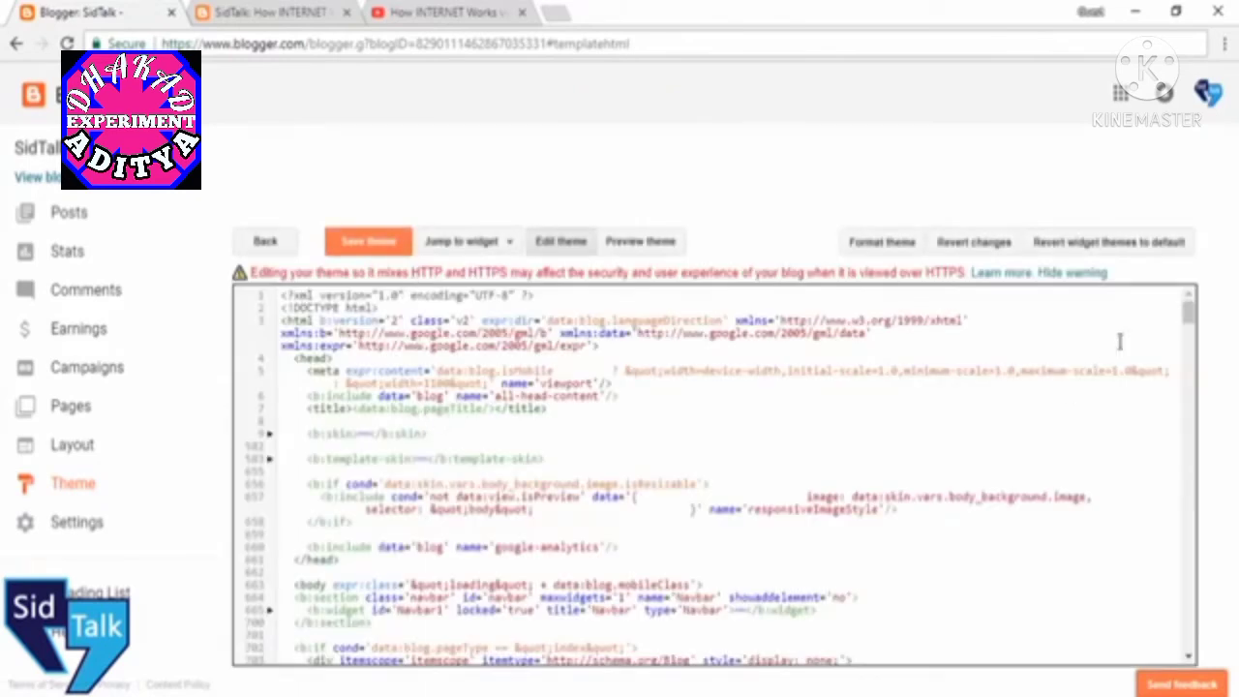
mouse_move(1191, 324)
mouse_down()
mouse_move(1189, 637)
mouse_move(1190, 308)
mouse_up()
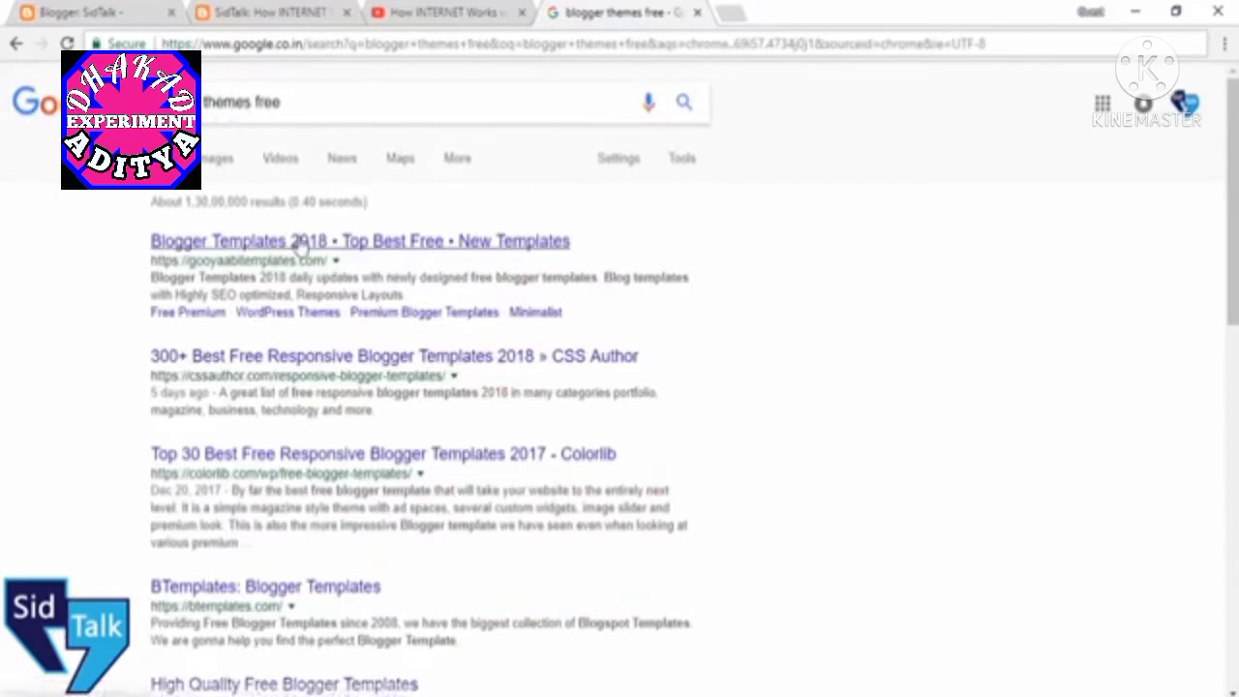
Open gooyaabitemplates.com from the search results for free Blogger themes and download the Sora Home template.
click(300, 242)
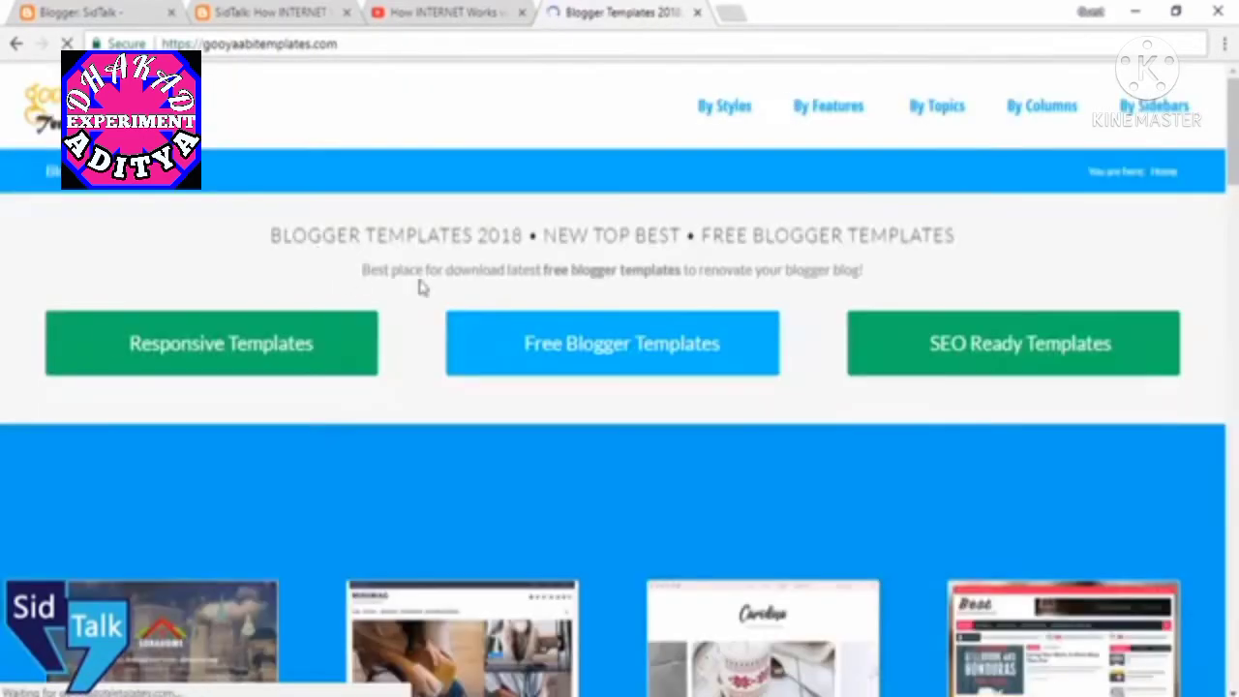
scroll(225, 211, down, 3)
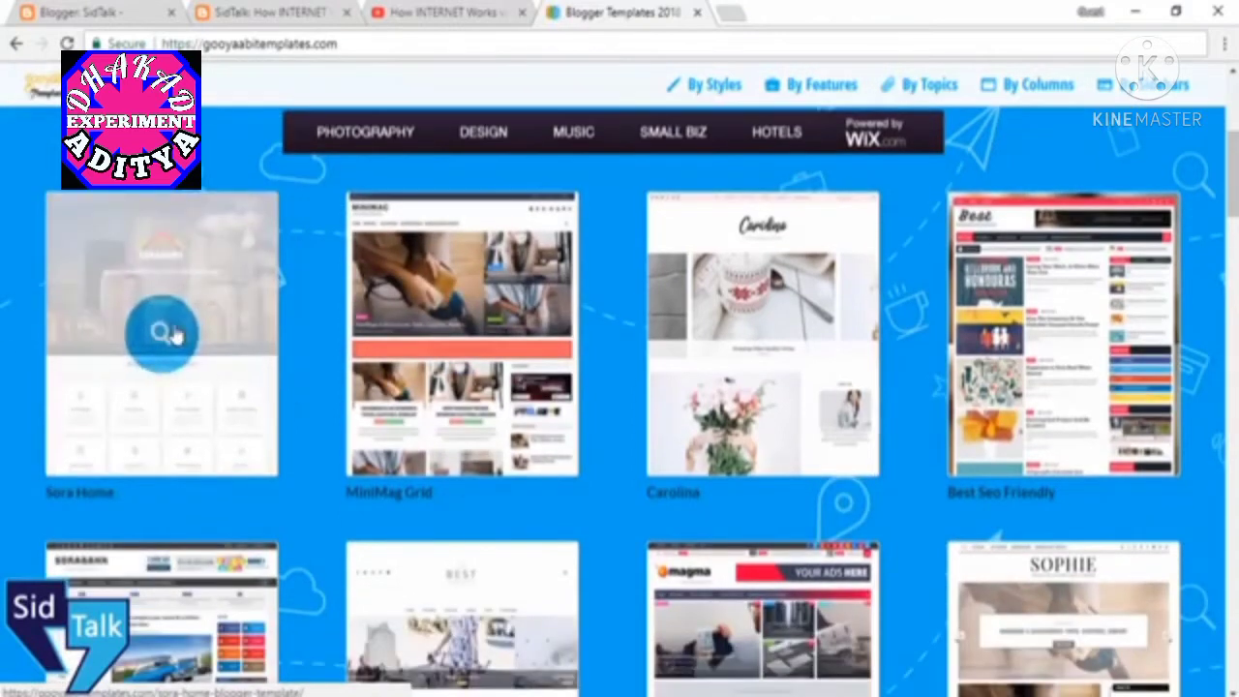
click(163, 334)
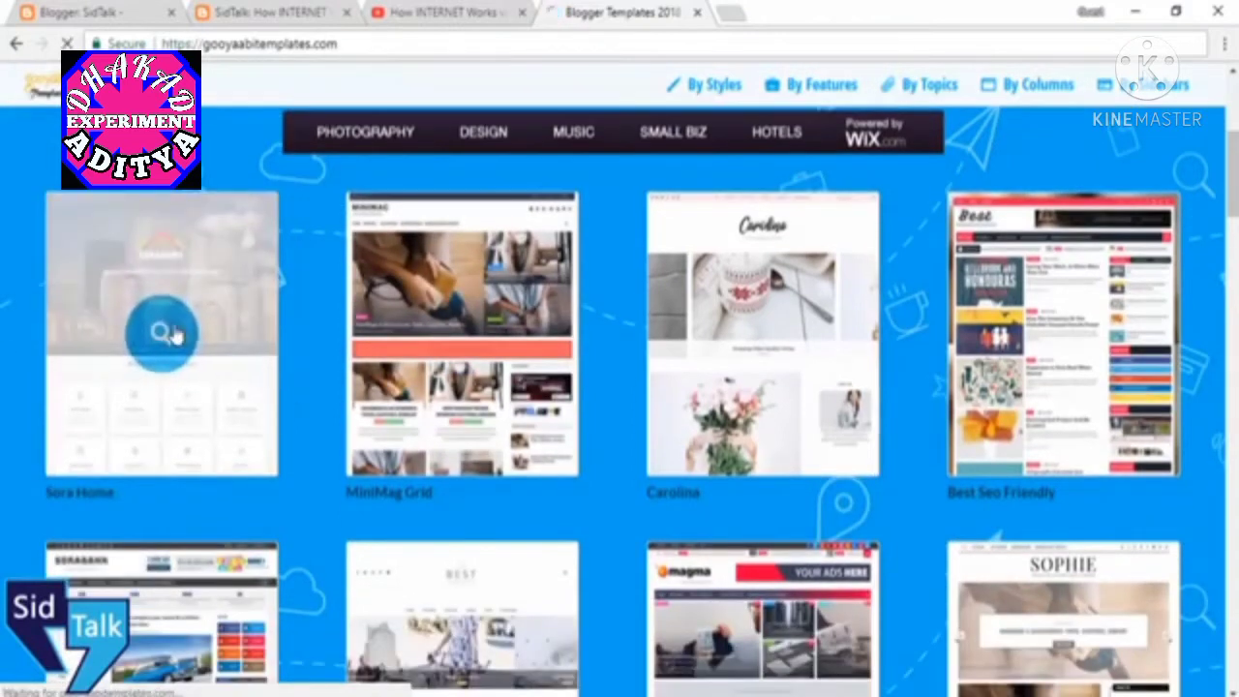
scroll(191, 331, down, 4)
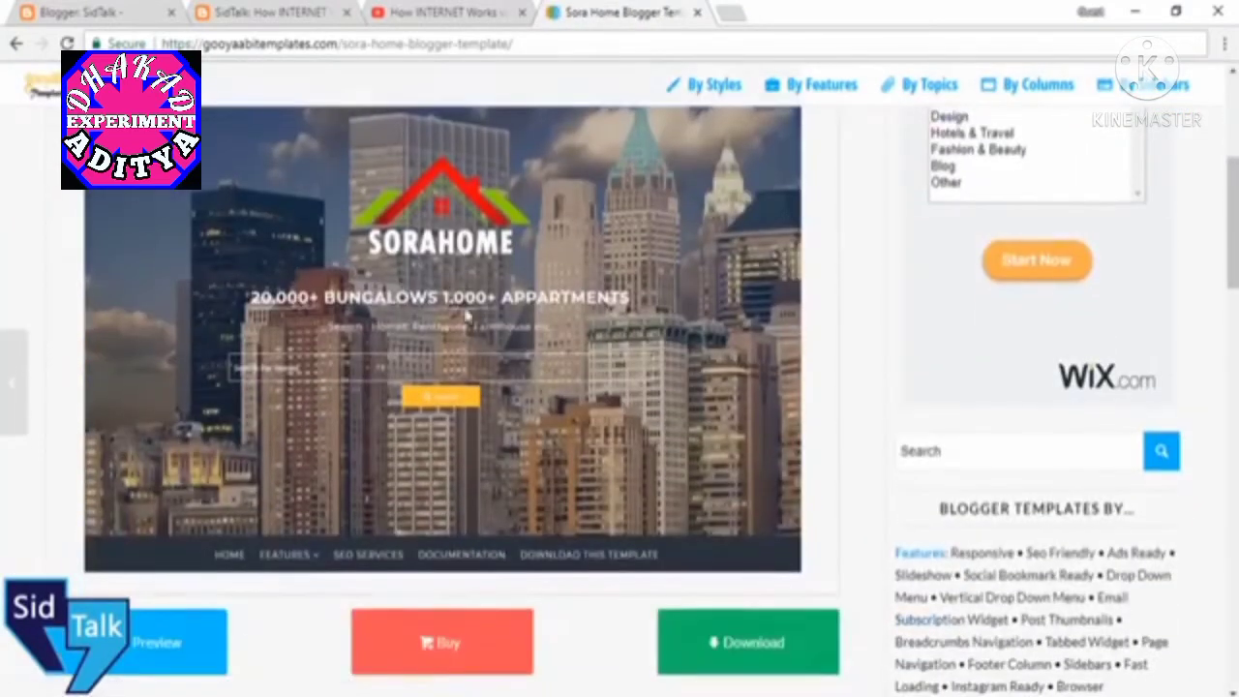
scroll(450, 368, down, 2)
click(746, 474)
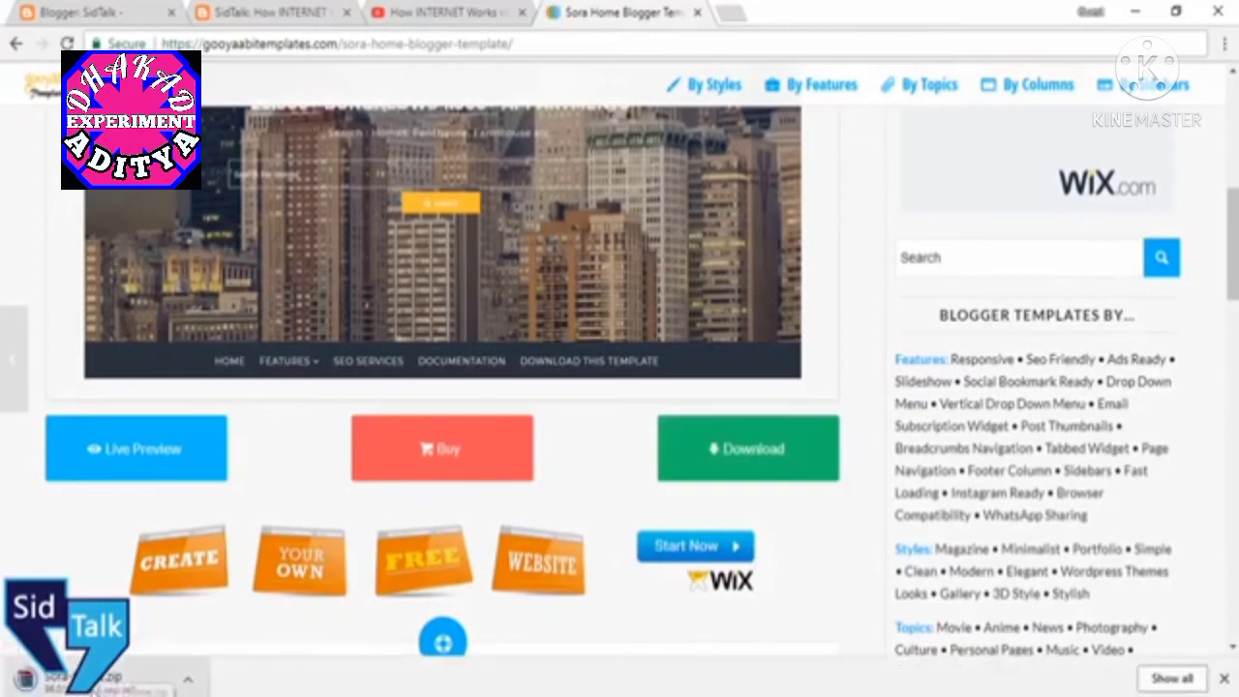
Restore the blog's theme from the file Sora Home.xml in the downloaded Sora-Home folder.
click(78, 11)
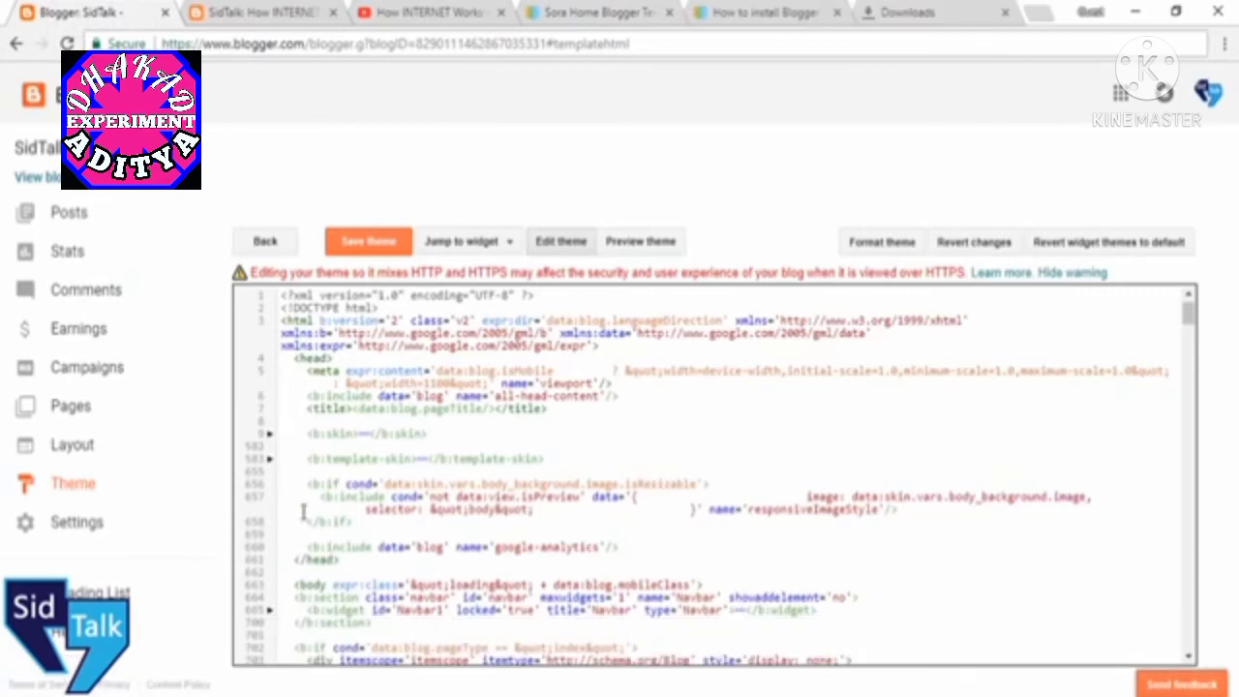
click(103, 485)
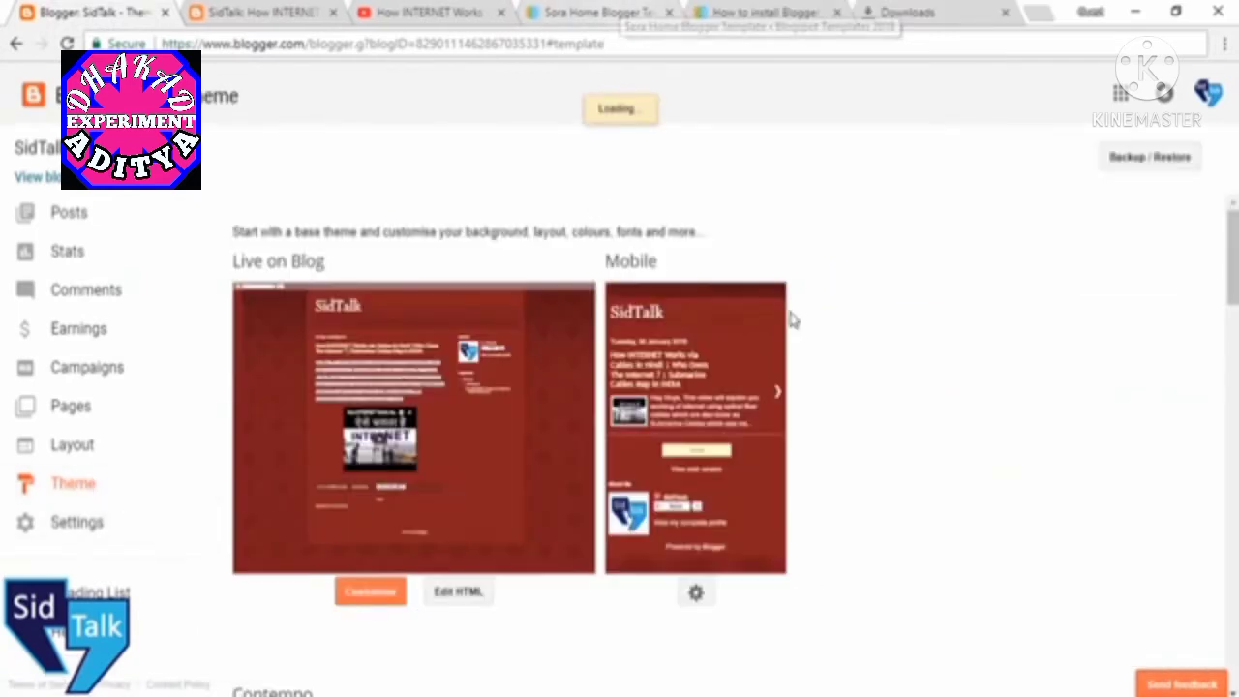
click(1137, 163)
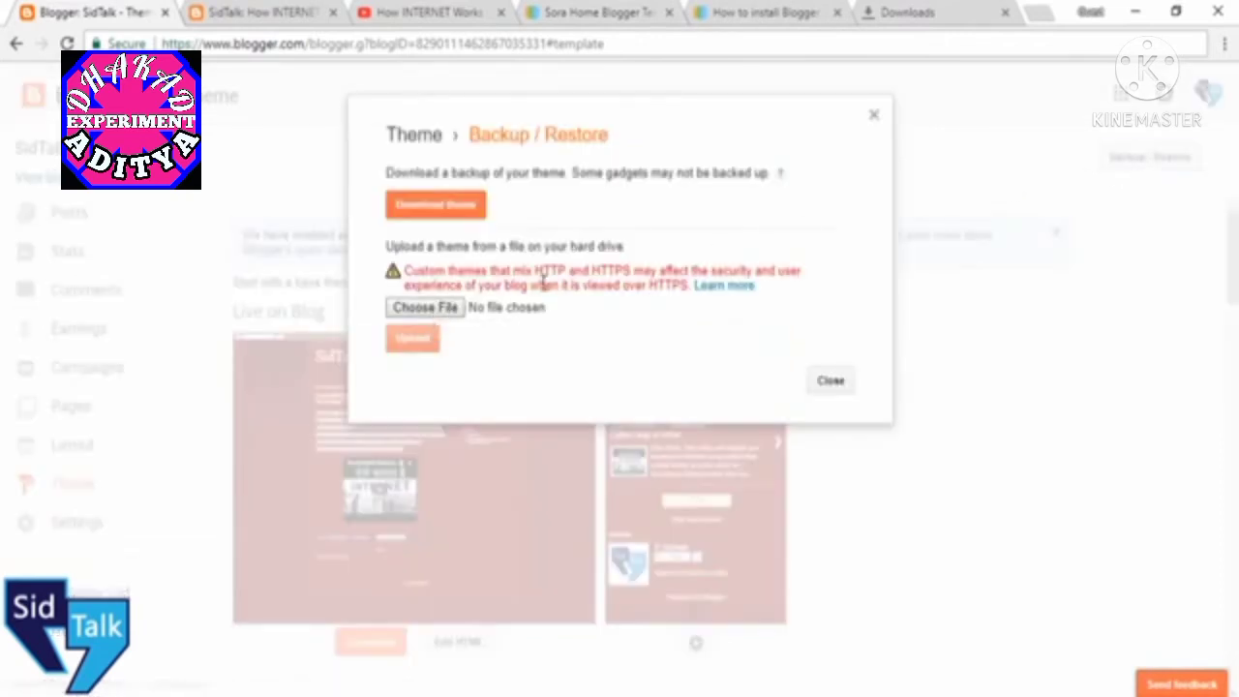
click(426, 308)
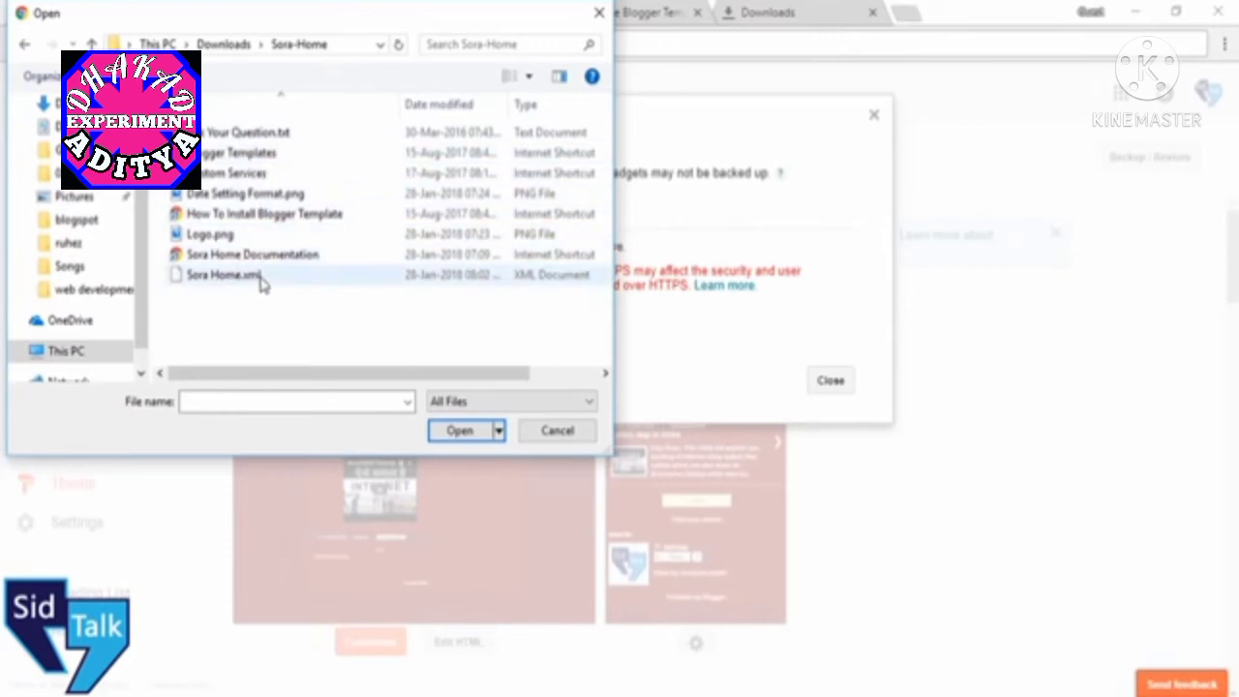
double_click(223, 275)
click(412, 341)
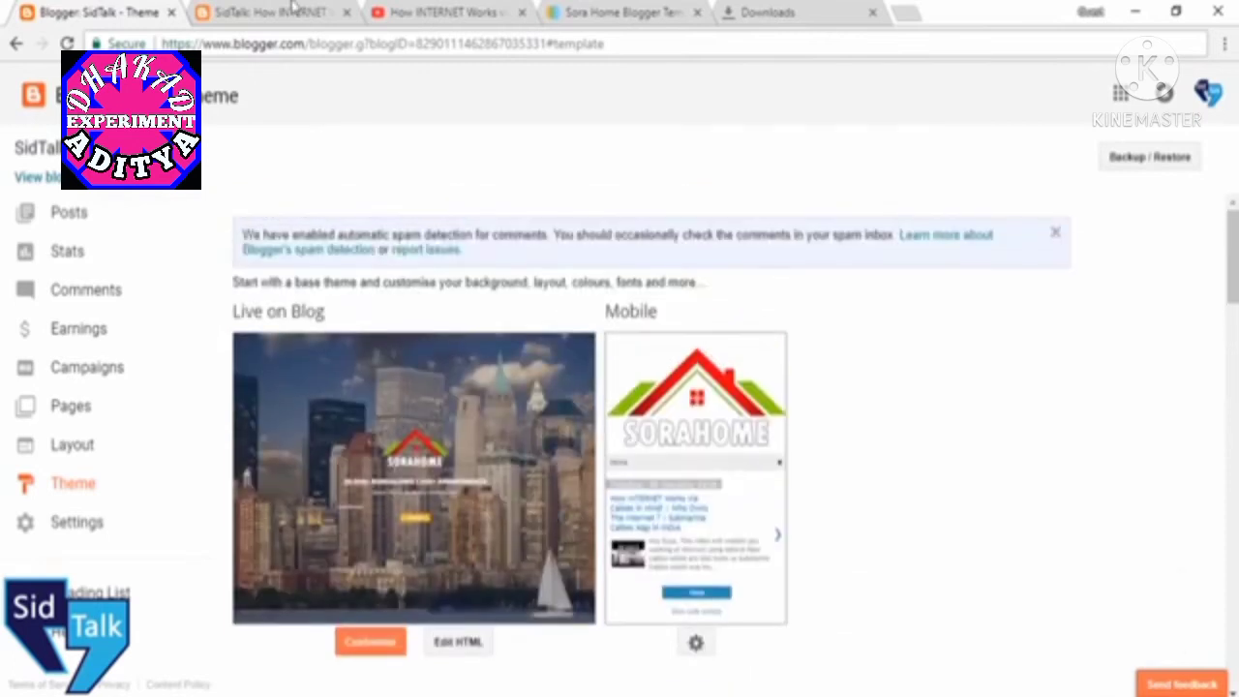
Reload the live blog and look through its homepage from the header to the Get in Touch section.
click(293, 8)
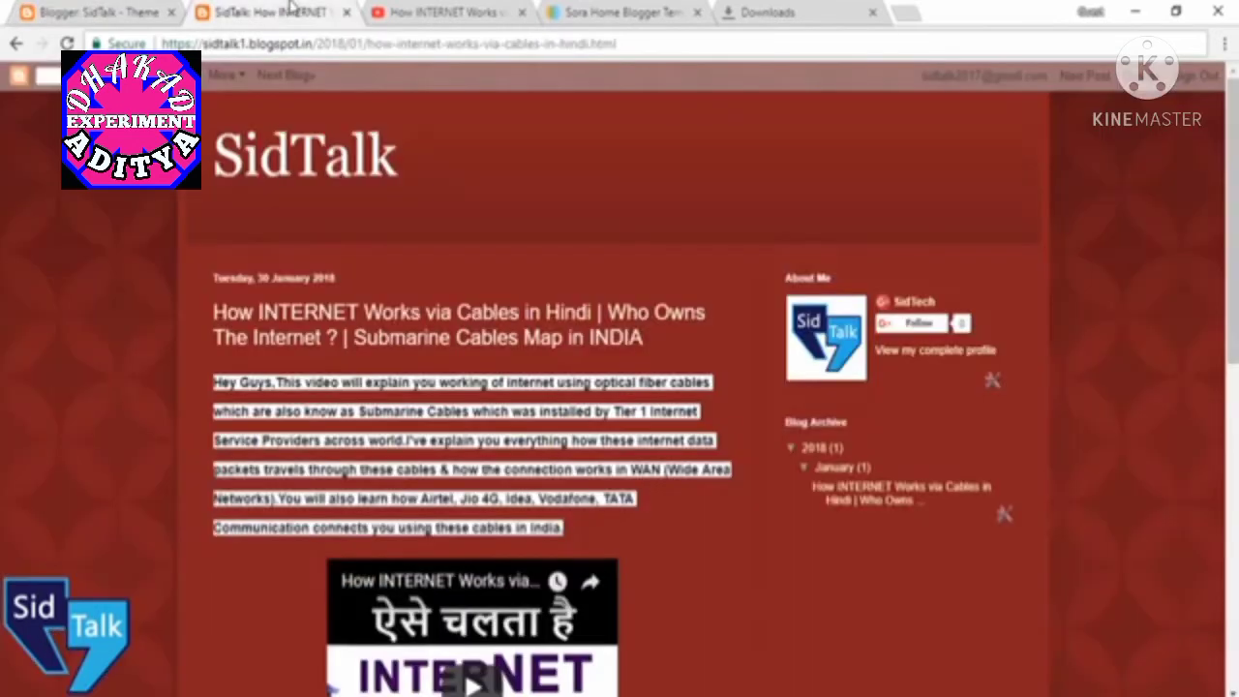
click(67, 44)
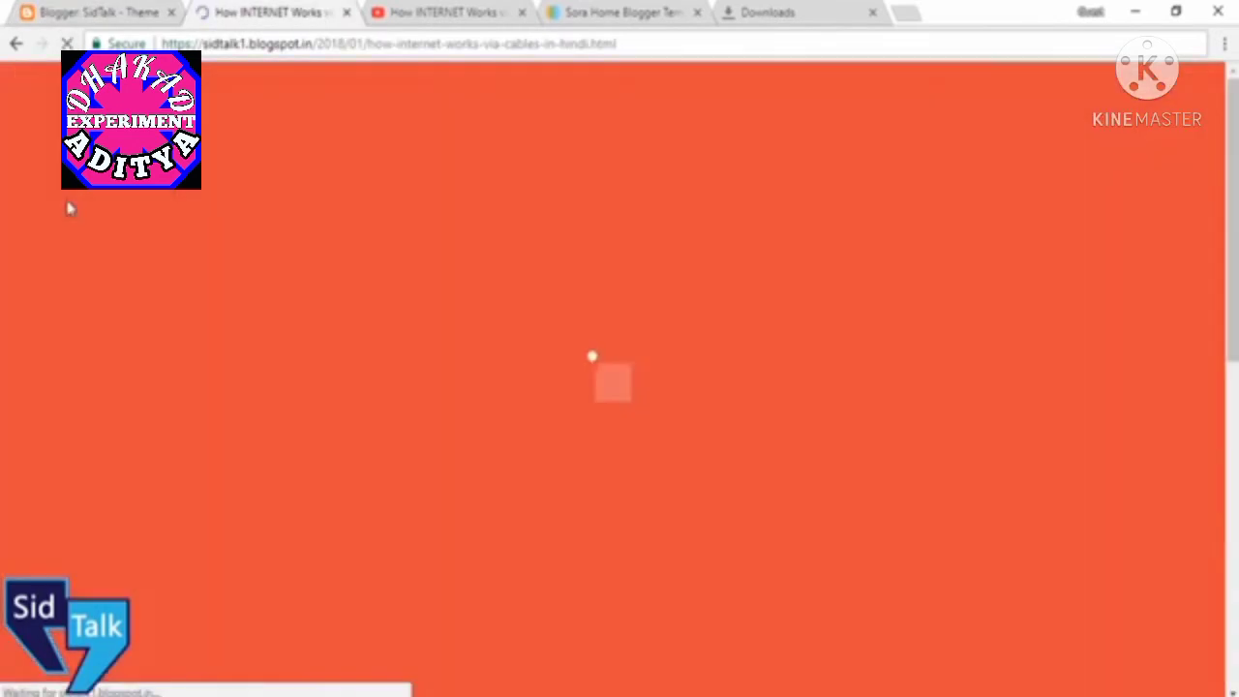
scroll(533, 384, down, 5)
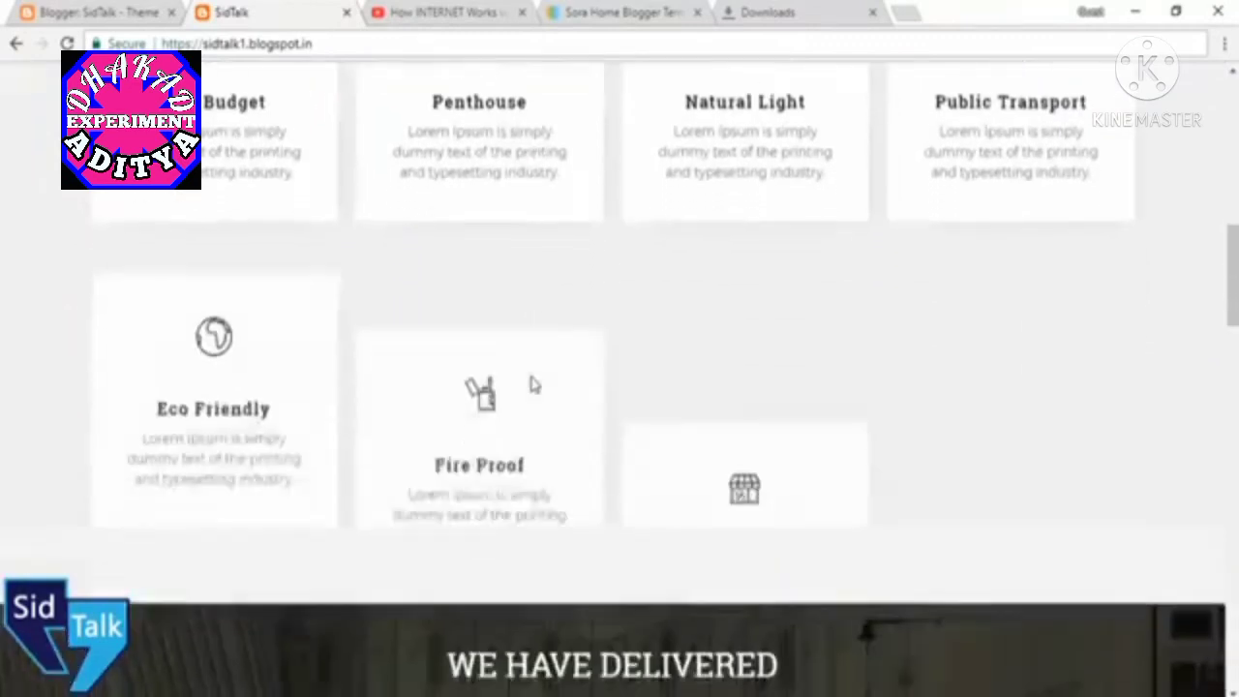
scroll(526, 382, down, 10)
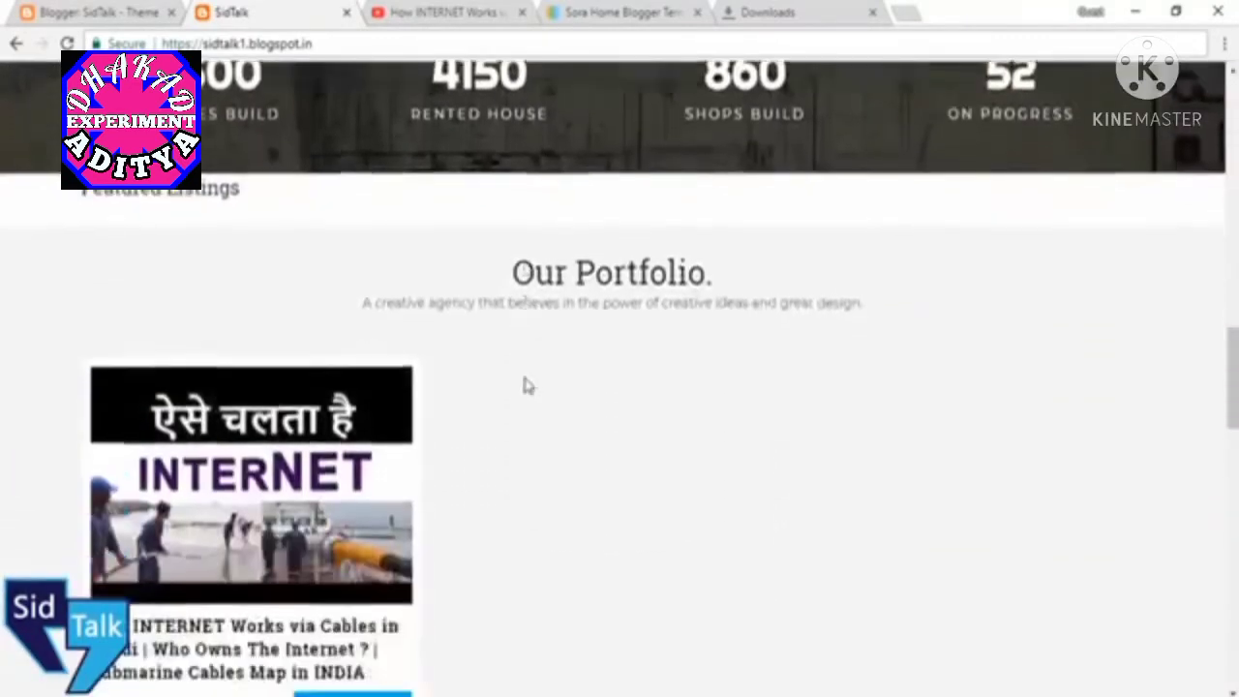
scroll(526, 385, down, 10)
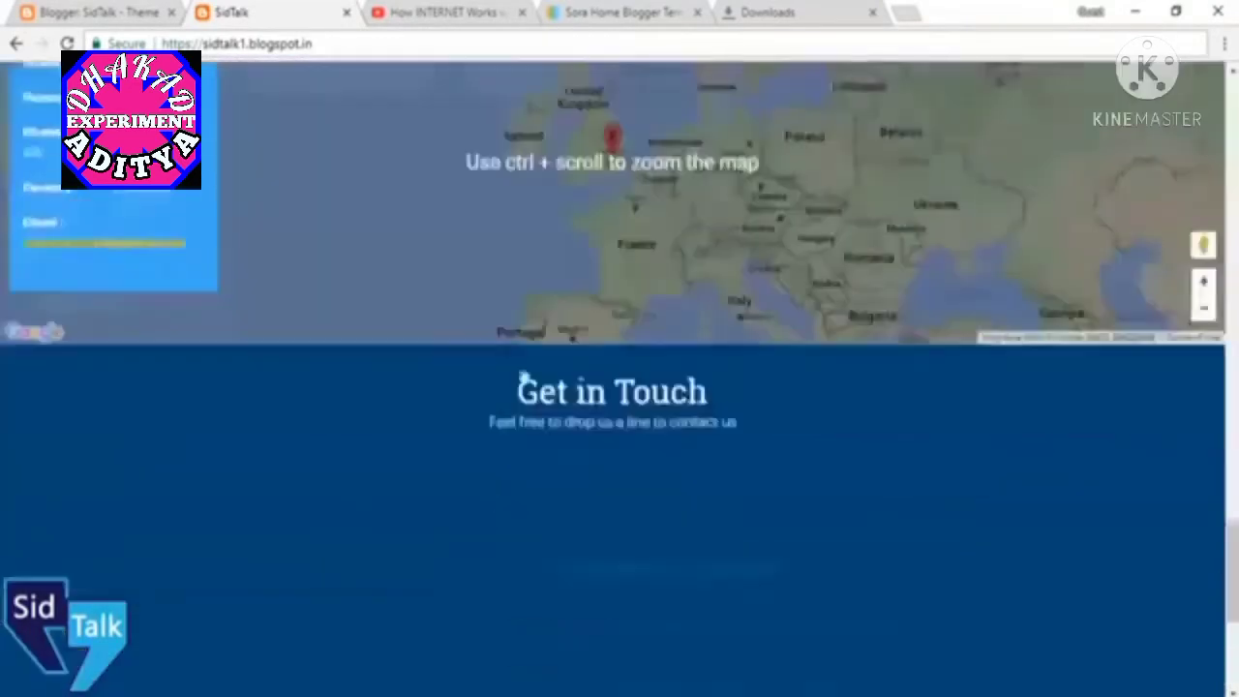
scroll(524, 384, up, 15)
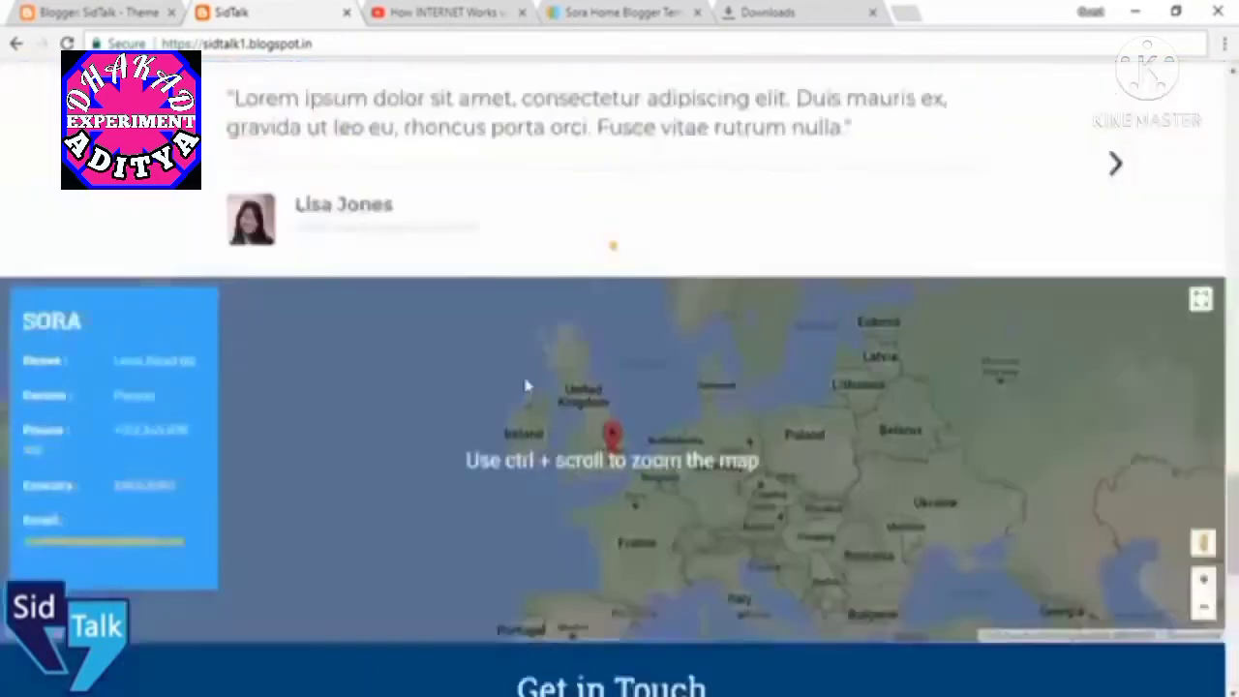
scroll(523, 385, up, 15)
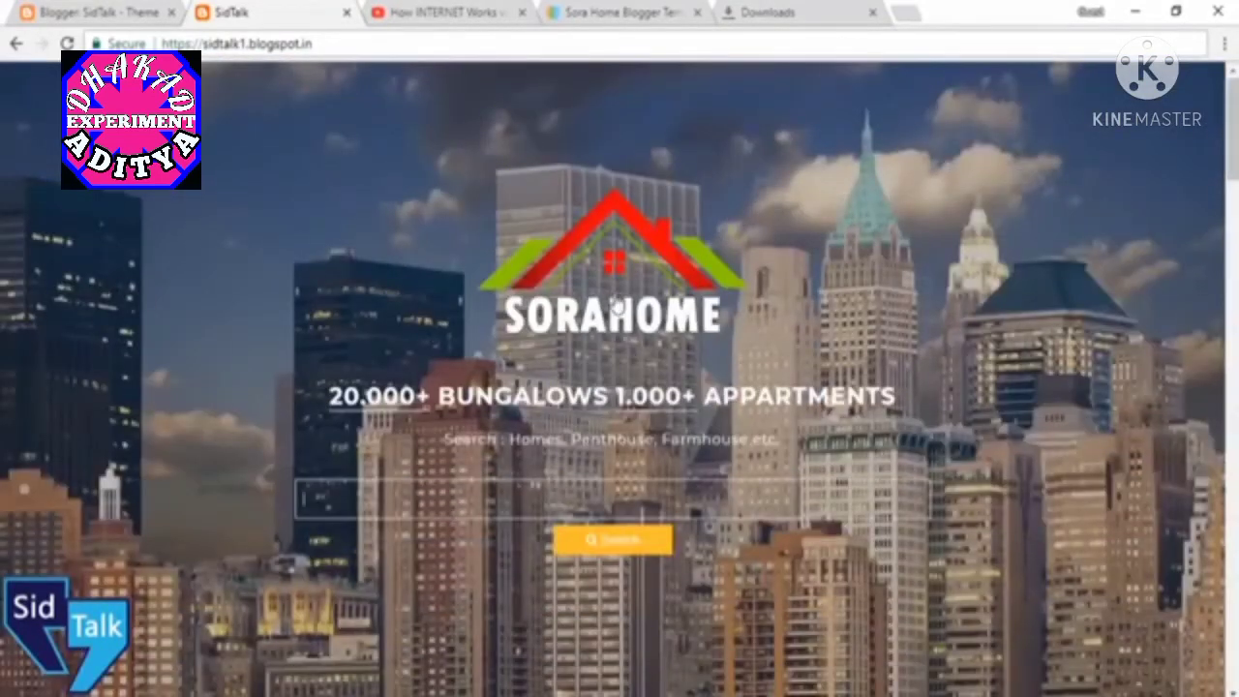
Check the Sora Home template page, then examine the live homepage's feature boxes and the post listed under Our Portfolio.
click(620, 11)
click(237, 12)
scroll(415, 387, down, 10)
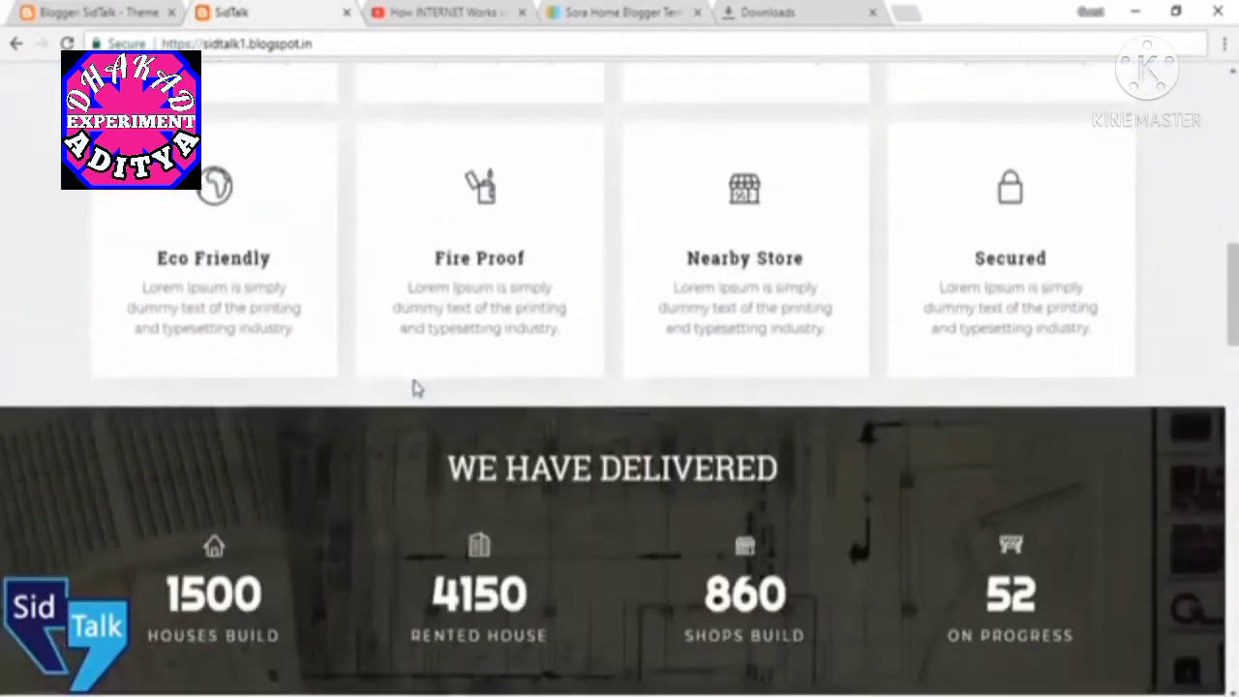
scroll(415, 387, down, 7)
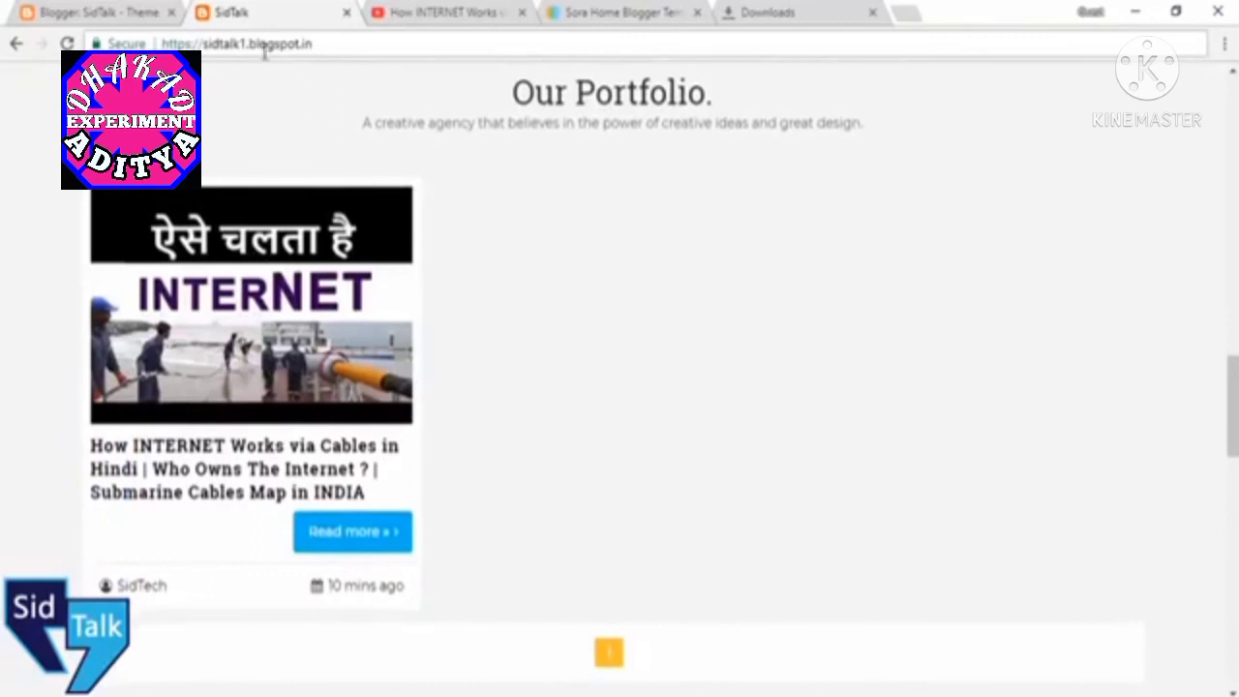
Highlight the blogspot.in part of the blog's address and open the homepage's source code.
drag(249, 44, 351, 31)
scroll(567, 312, up, 17)
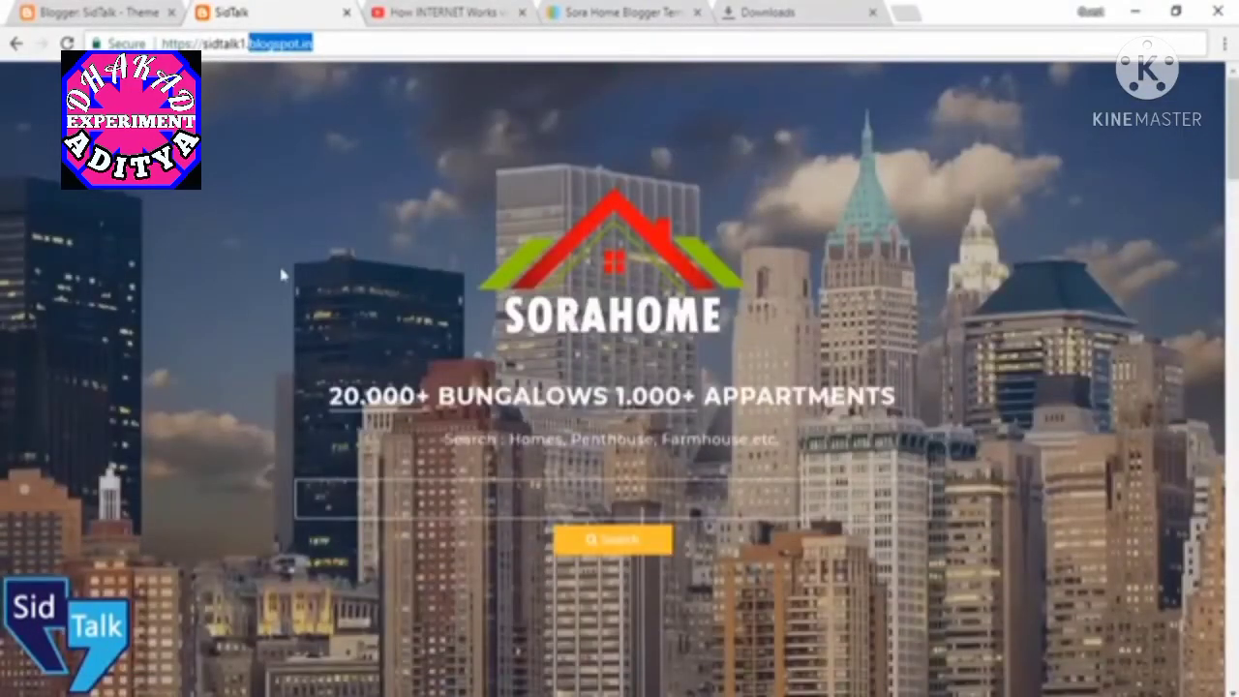
right_click(237, 260)
click(305, 431)
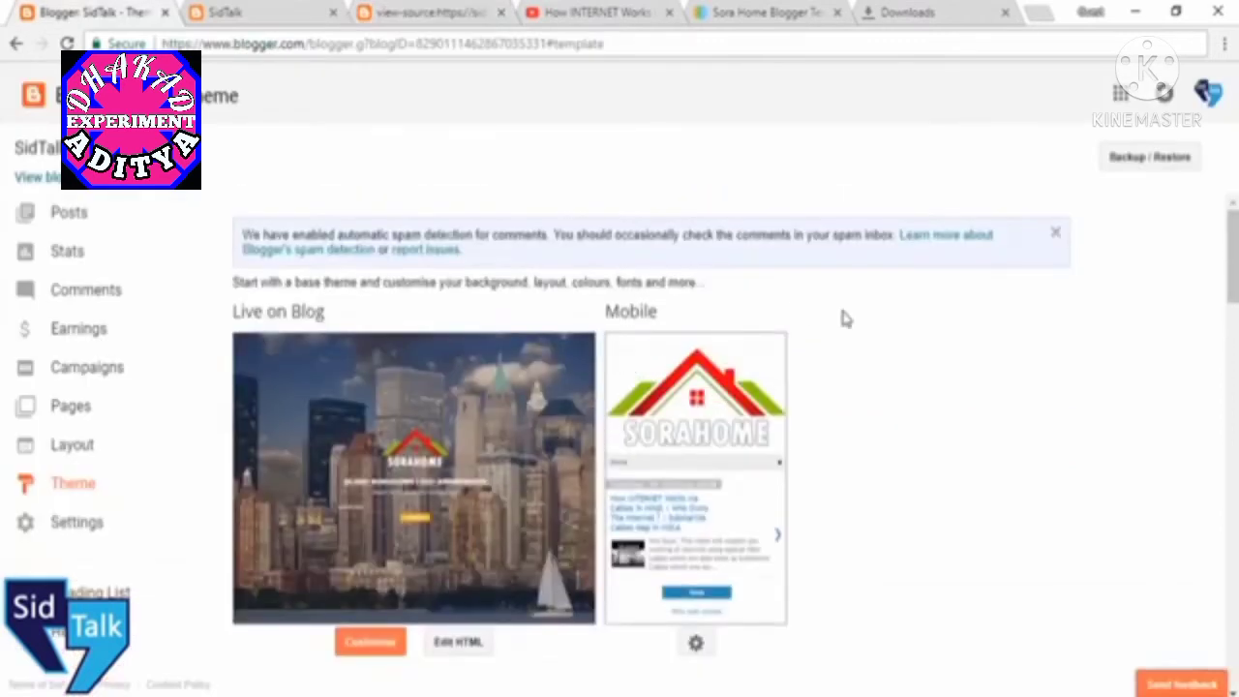
Look through the base themes on the blog's Theme page and compare the theme preview with the live homepage.
scroll(844, 320, down, 2)
scroll(841, 369, up, 1)
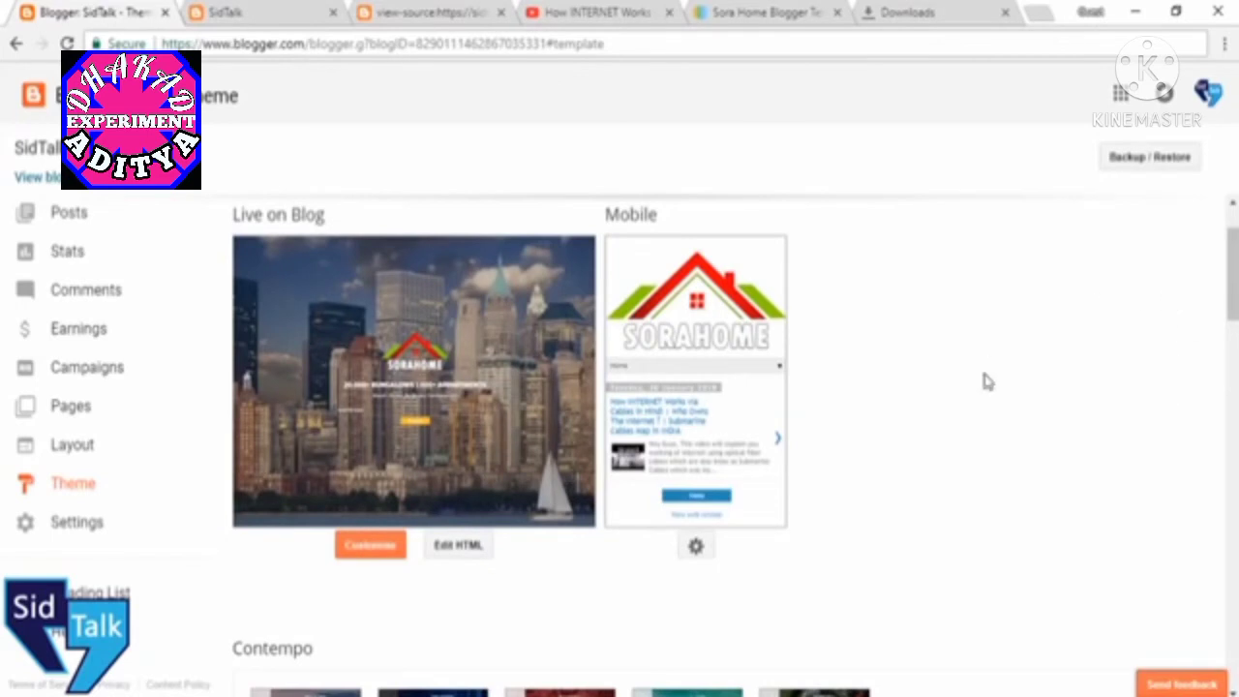
scroll(913, 381, down, 5)
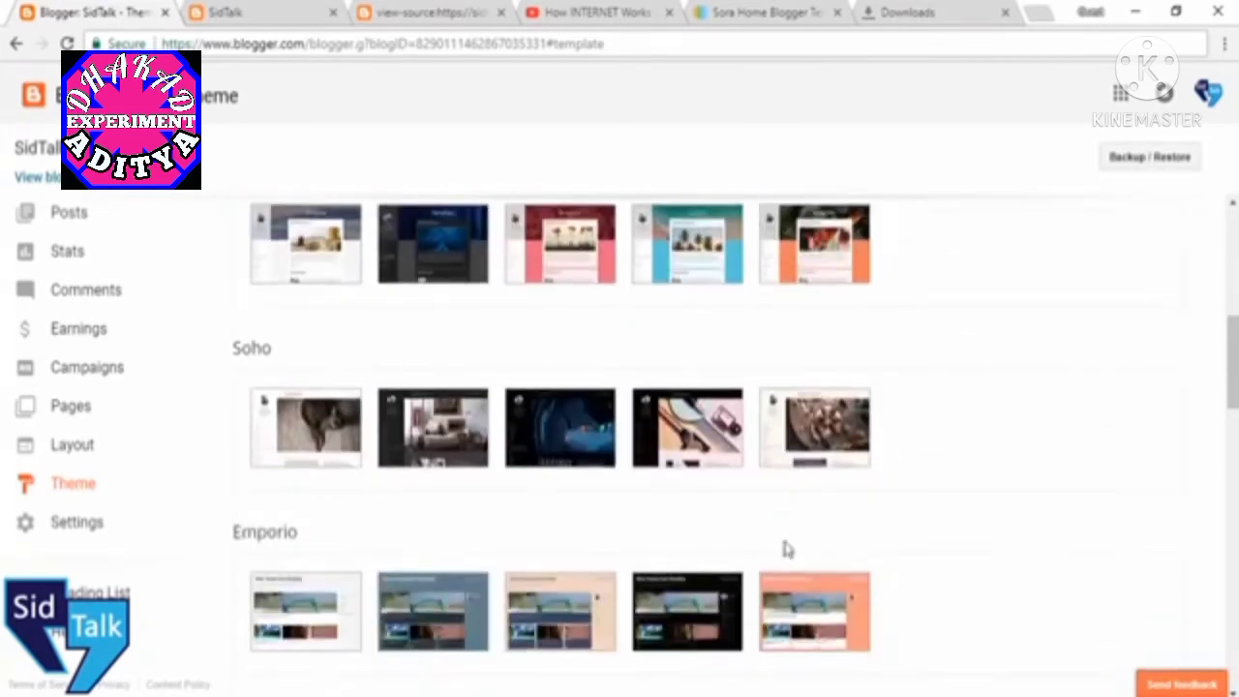
scroll(678, 557, up, 3)
scroll(639, 563, up, 3)
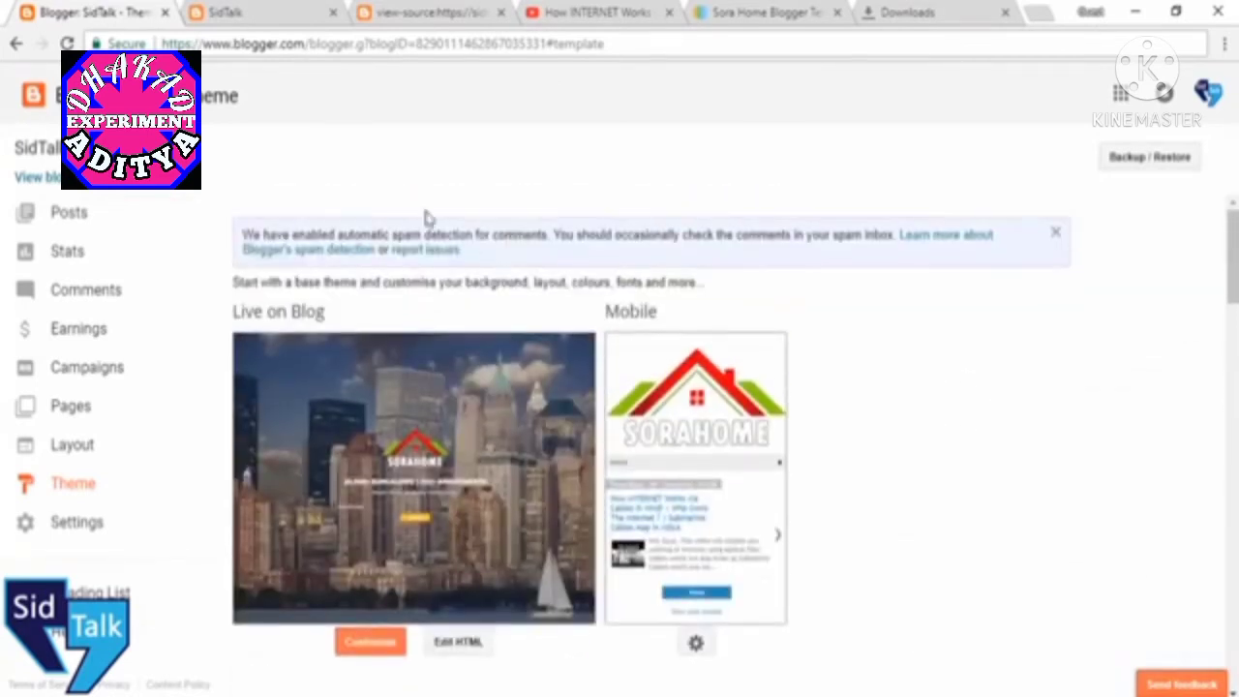
click(247, 10)
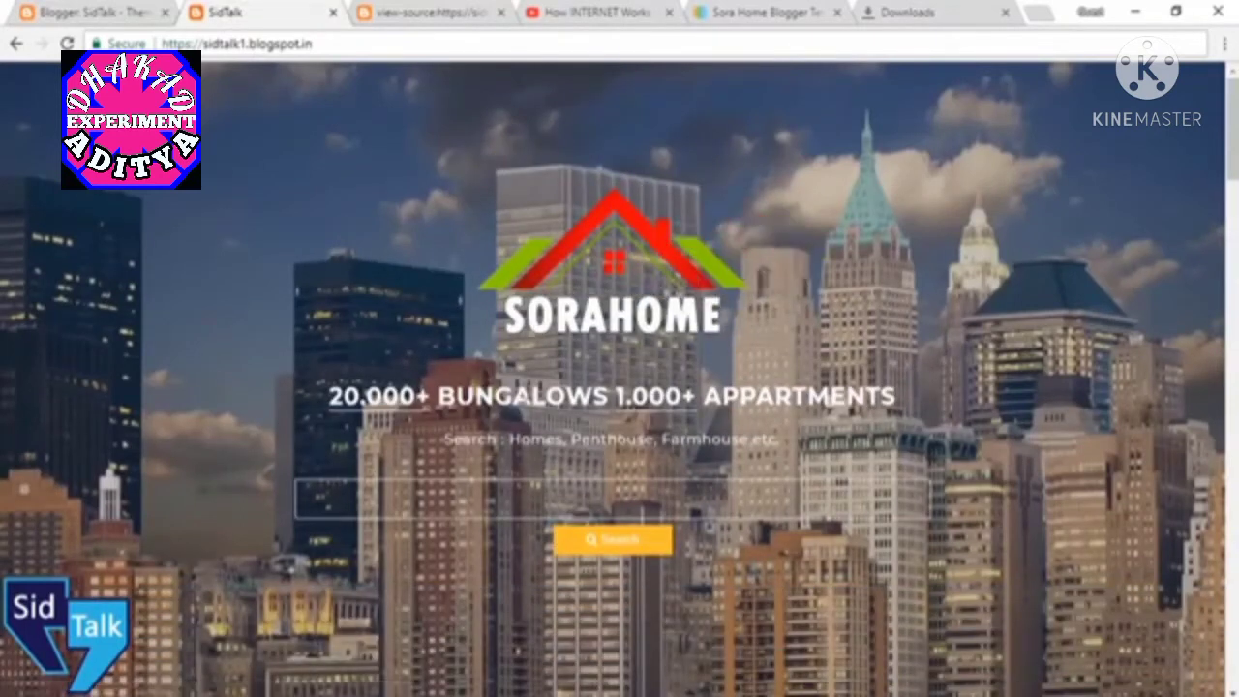
click(93, 12)
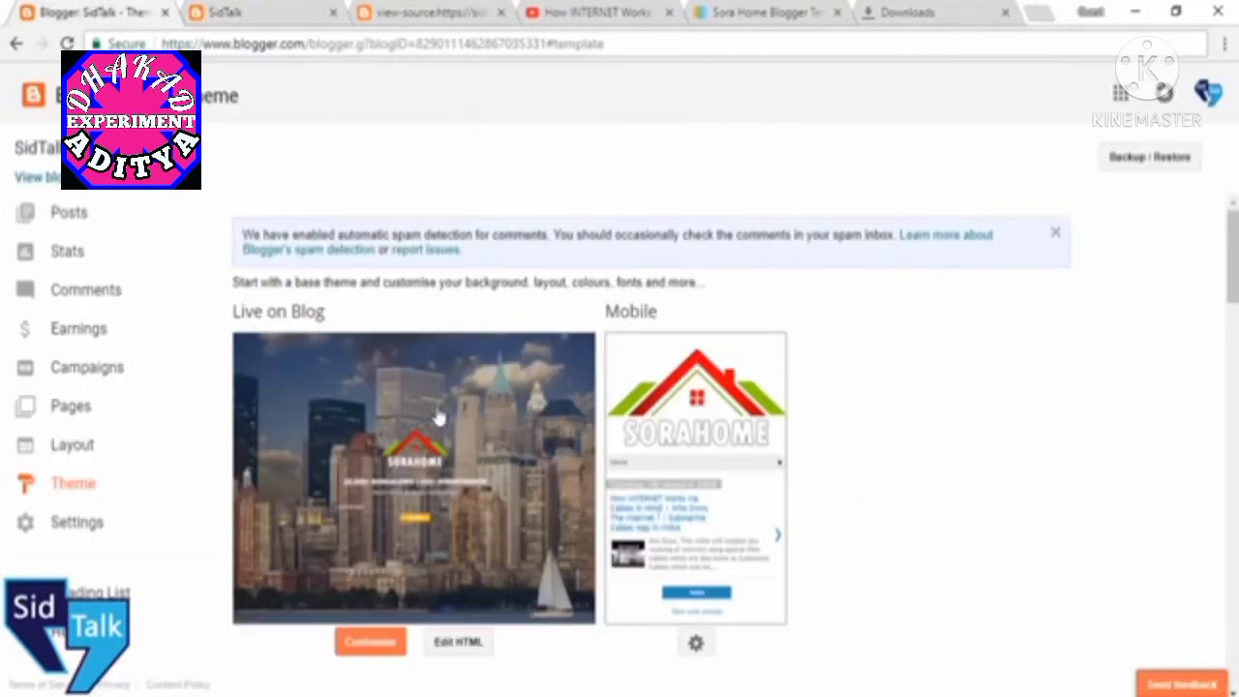
Open the blog's Layout page and view the custom favicon upload options, leaving the favicon as it is.
click(83, 451)
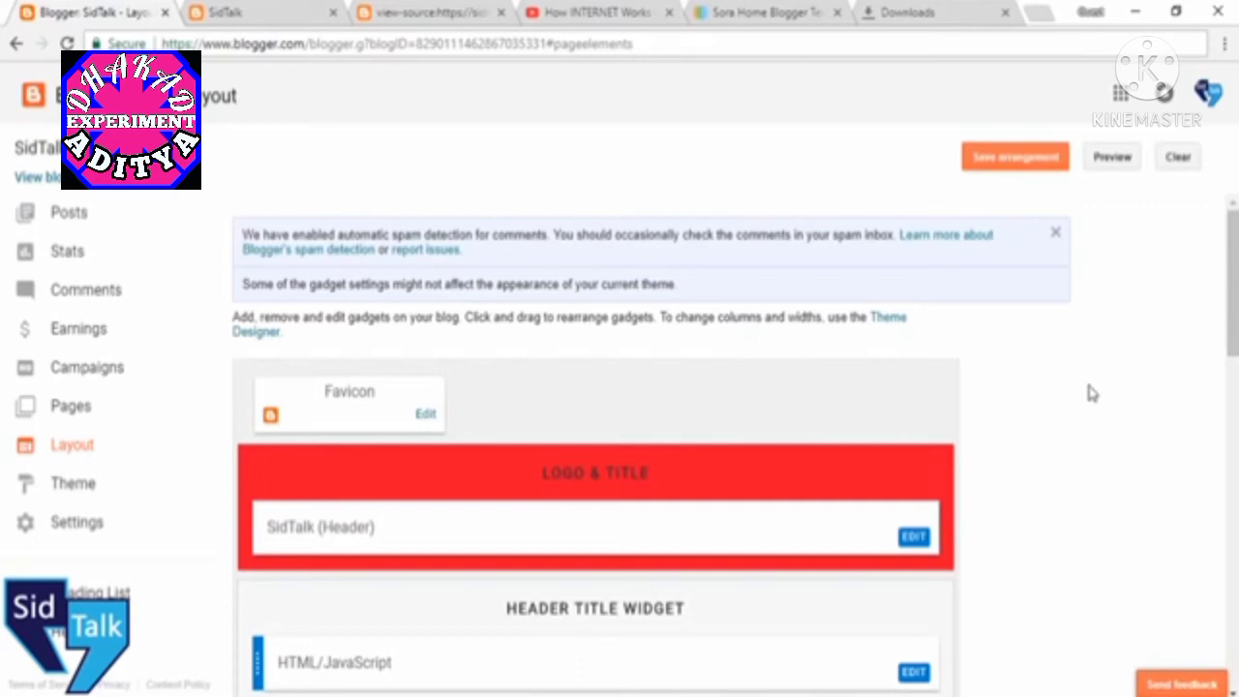
scroll(968, 359, down, 2)
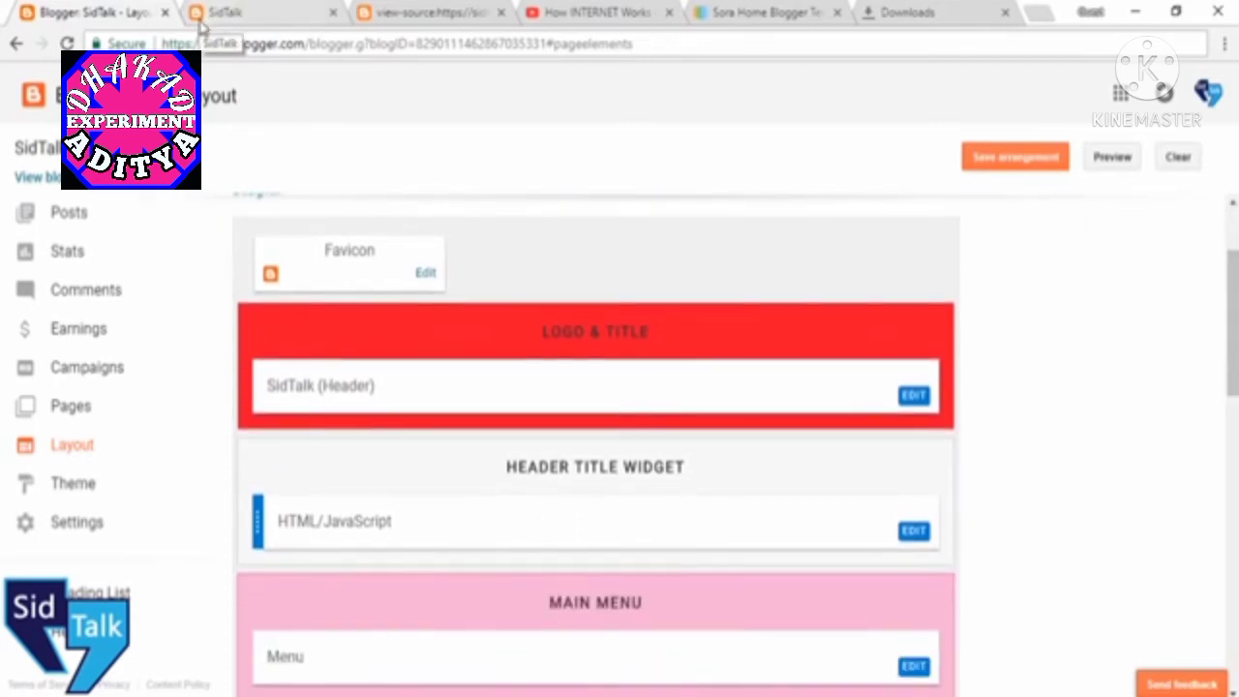
click(425, 273)
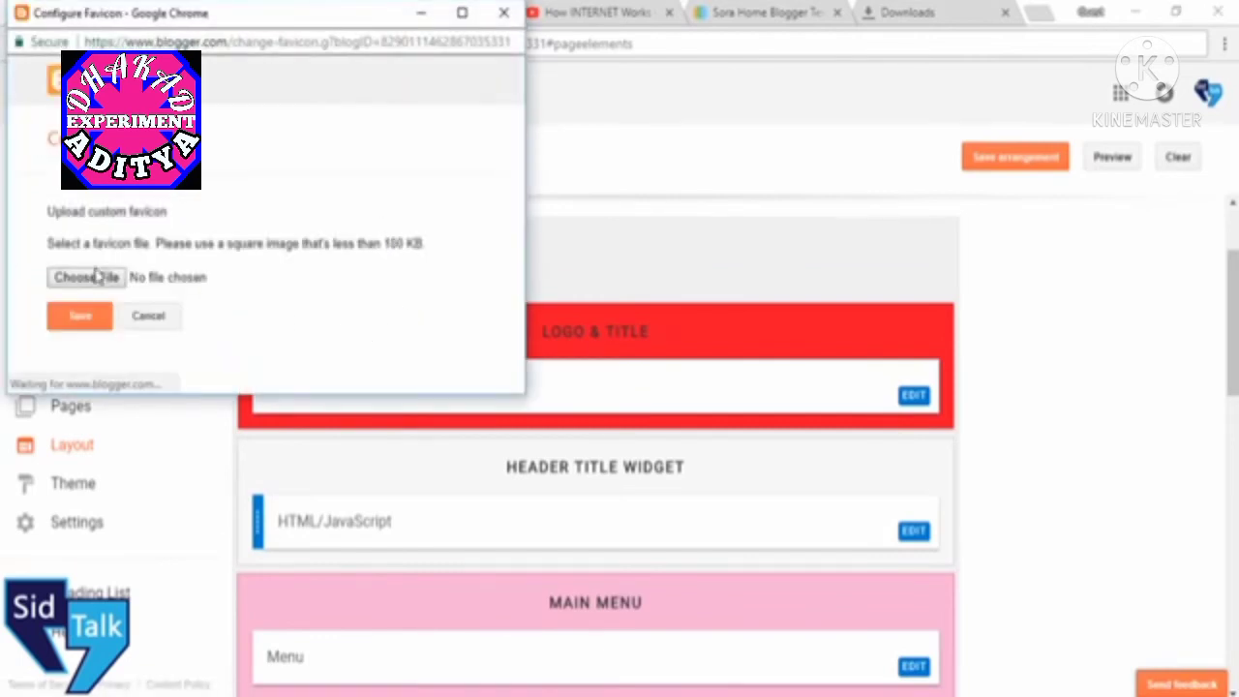
click(87, 278)
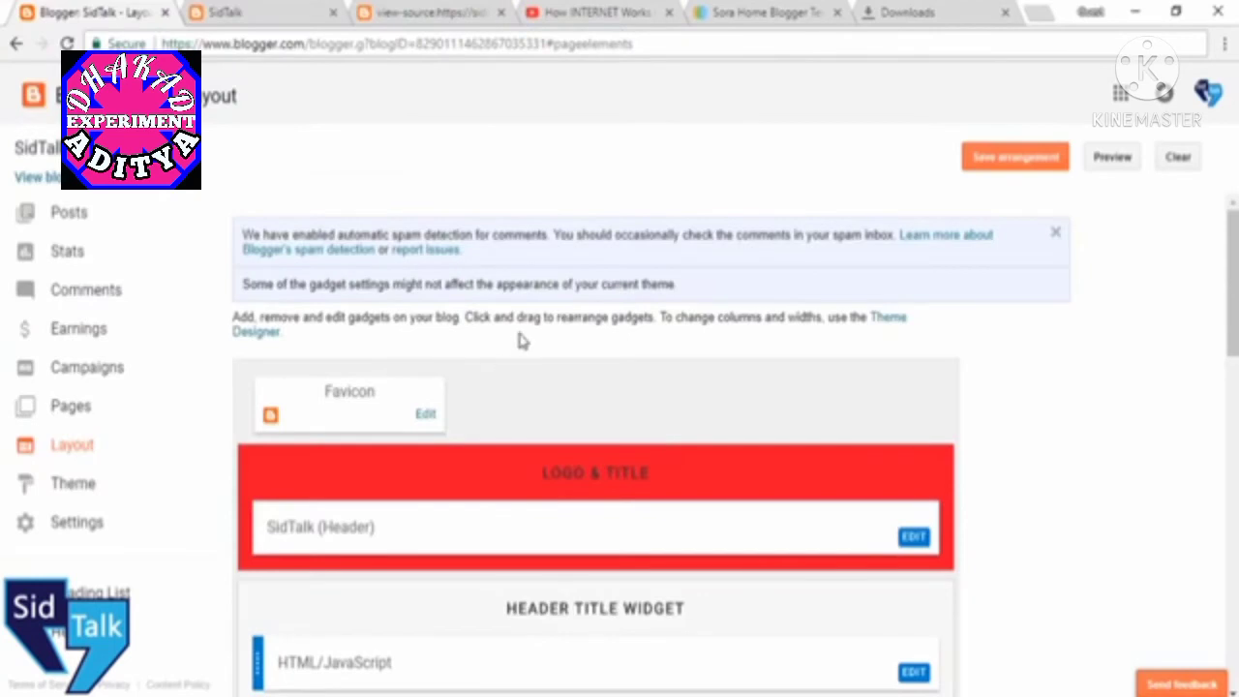
Replace the Sora Home logo in the header with the round code-window image, placed instead of title and description, and save the header.
scroll(335, 320, down, 2)
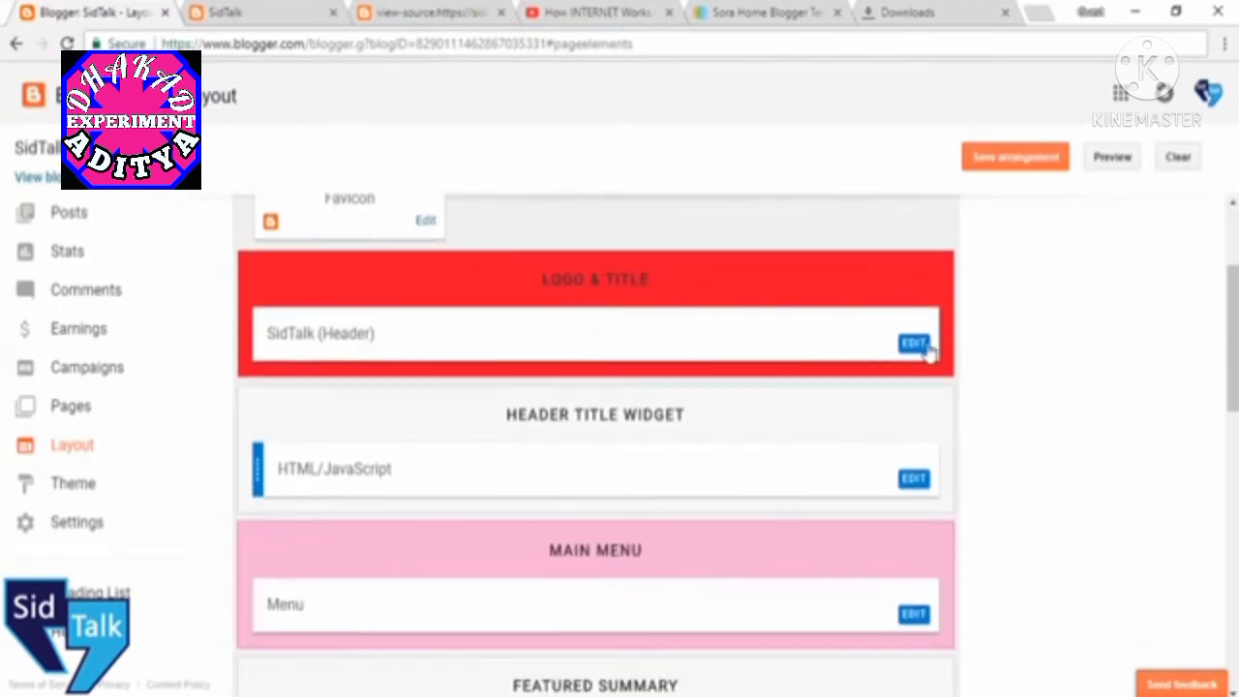
click(913, 345)
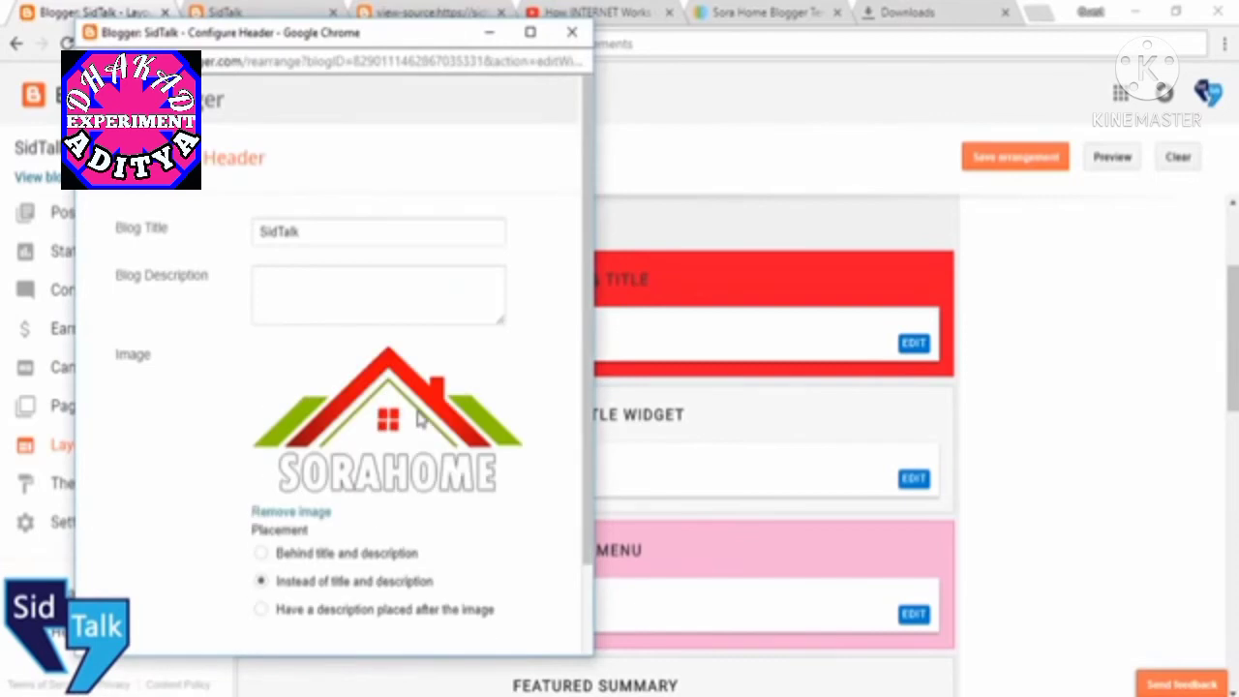
scroll(389, 441, down, 1)
drag(353, 358, 450, 340)
scroll(368, 435, down, 1)
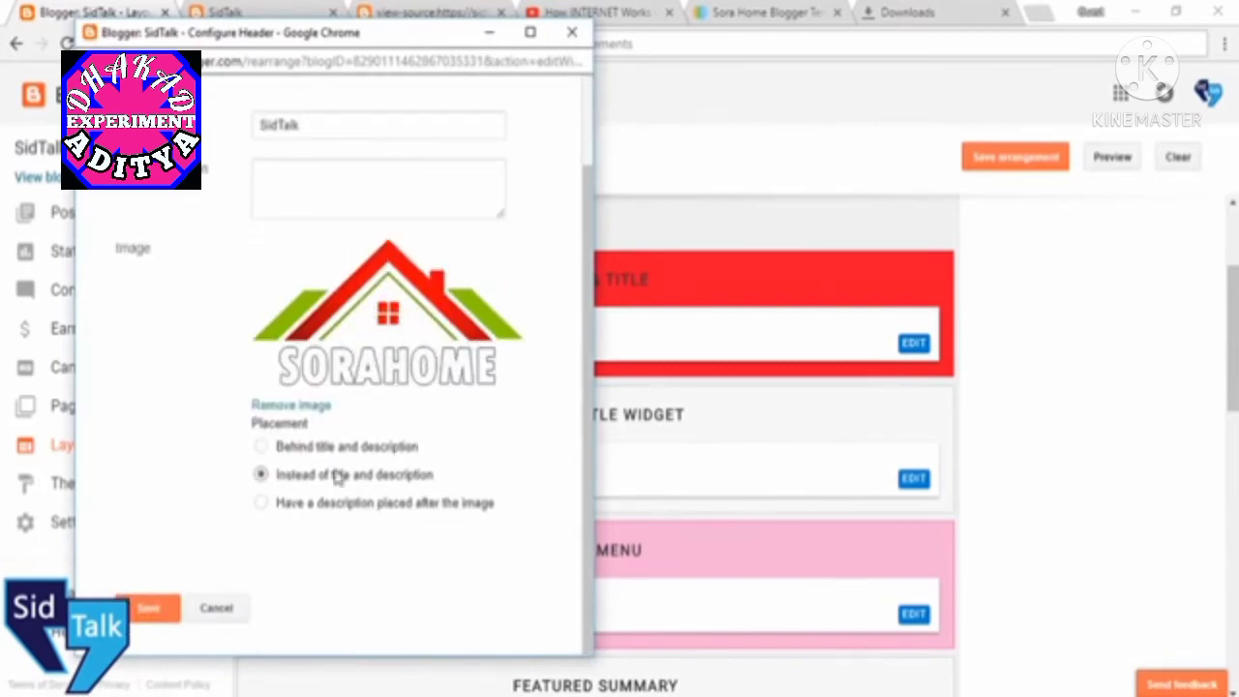
click(278, 407)
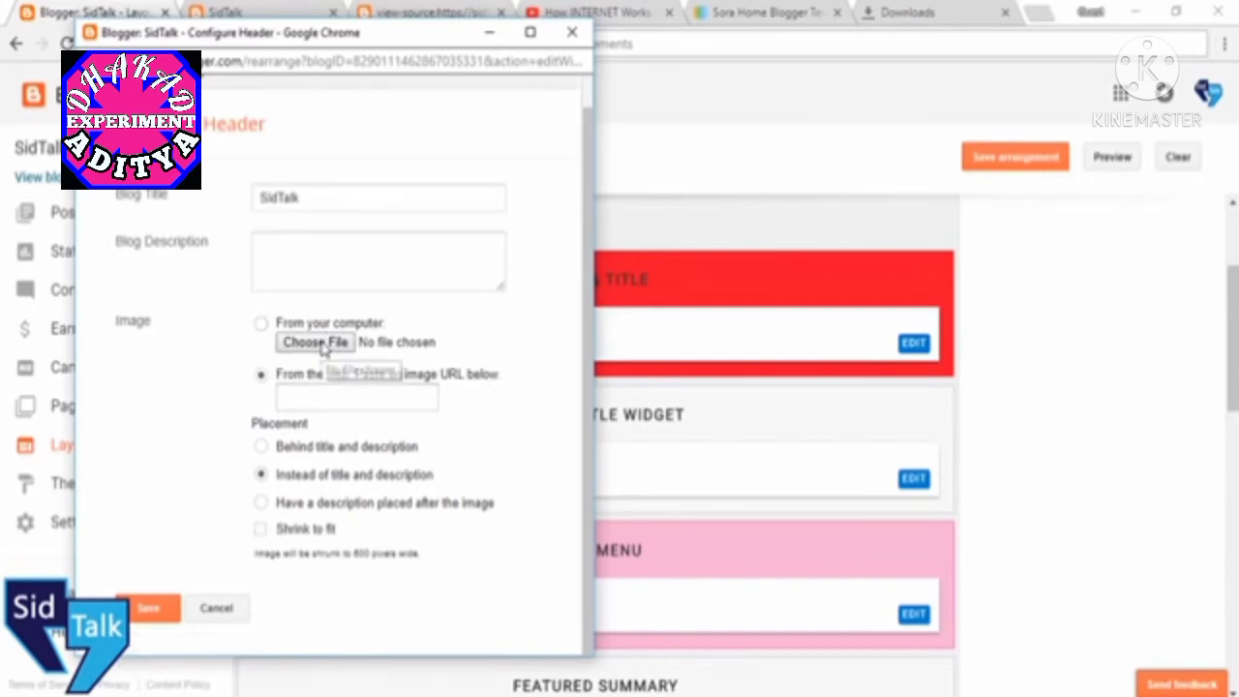
click(368, 400)
key(ctrl+v)
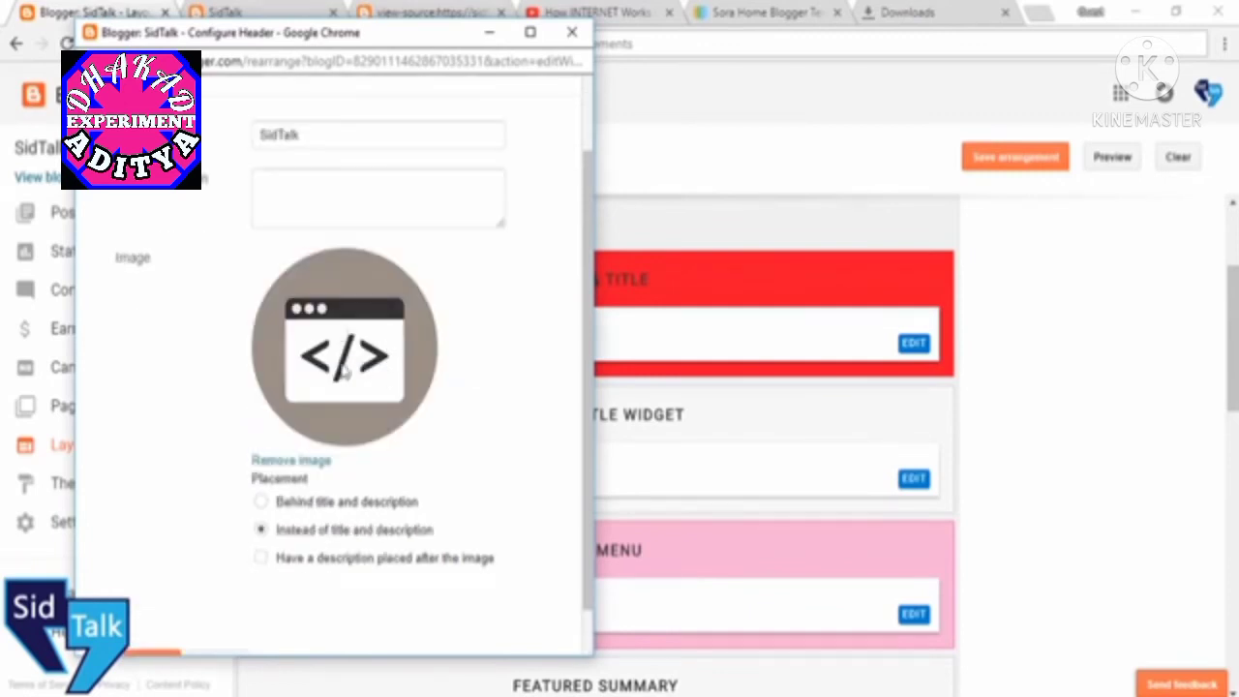
scroll(378, 339, down, 1)
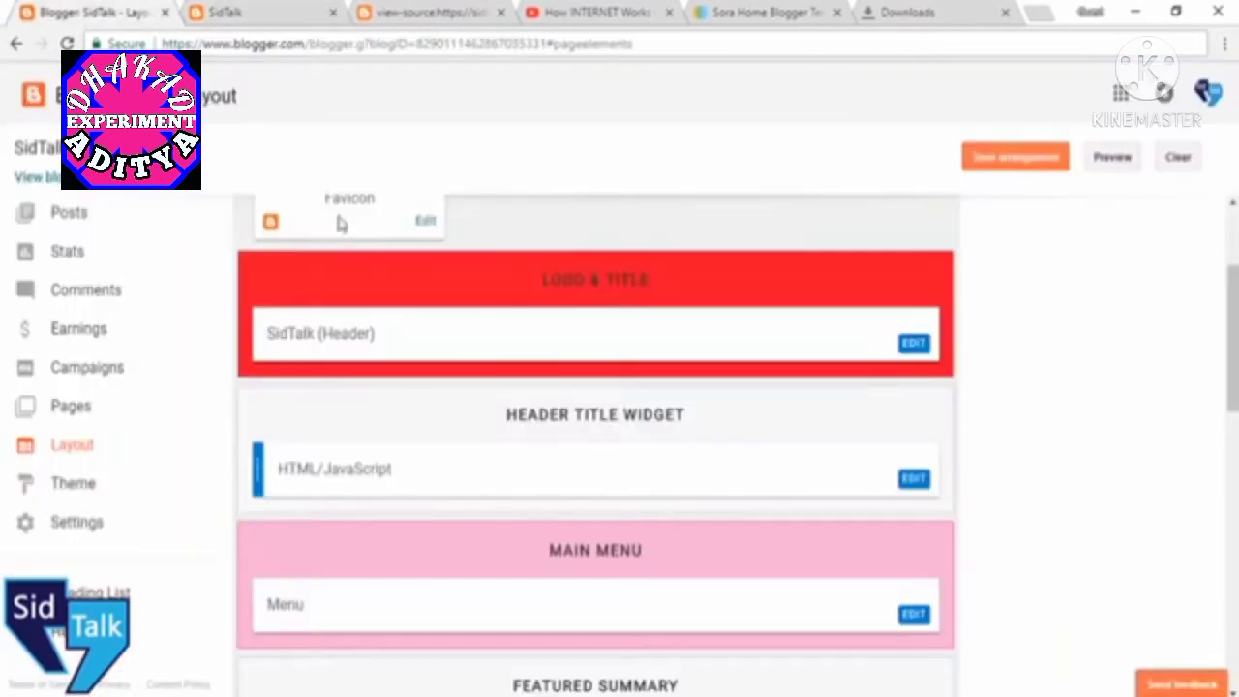
Review the links in the Main Menu gadget and compare them with the menu bar on the live blog.
scroll(512, 326, down, 3)
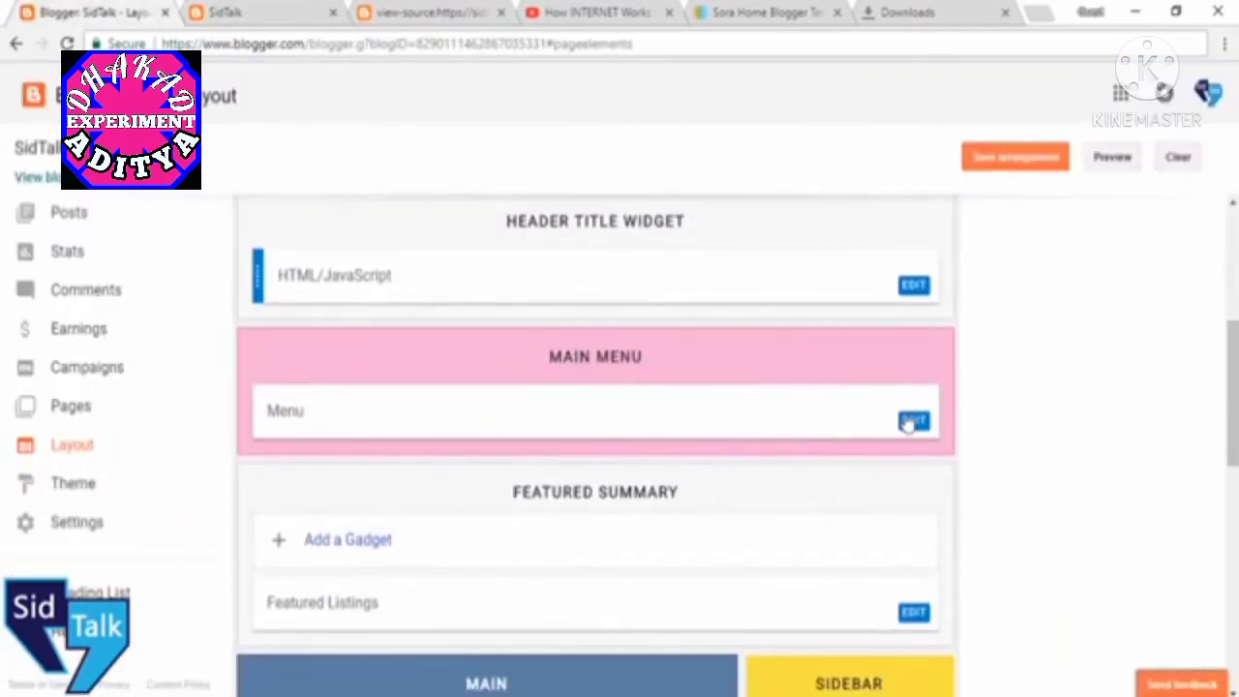
click(912, 422)
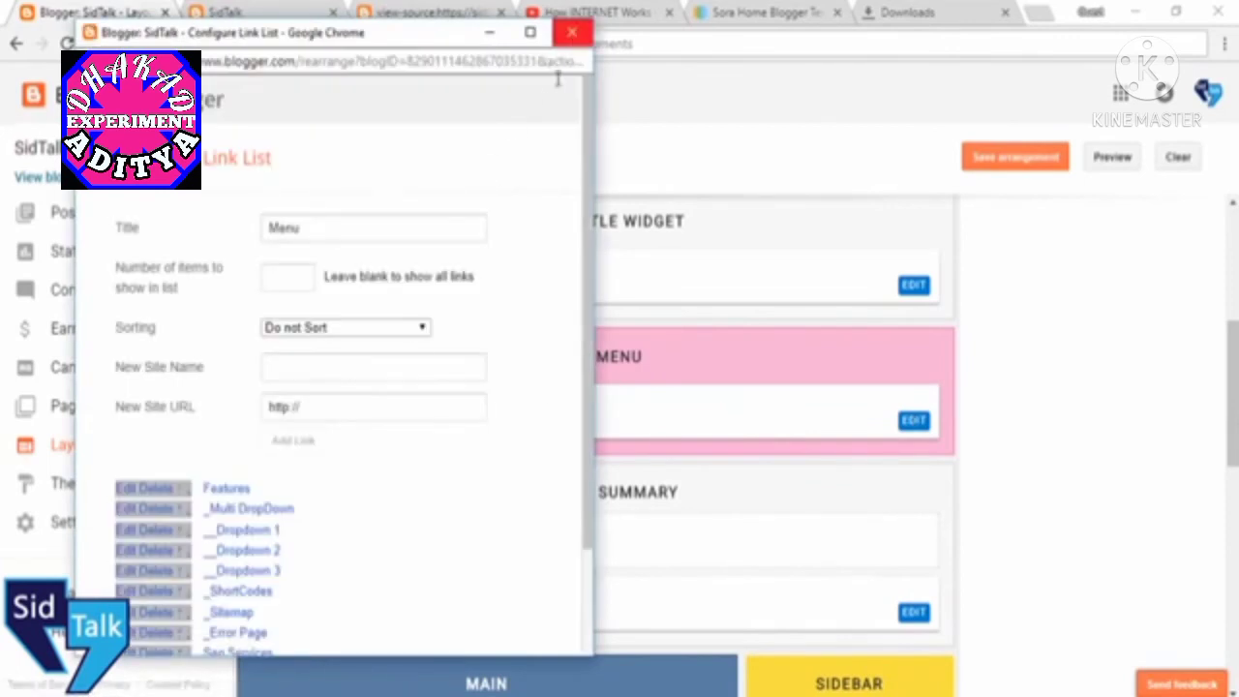
scroll(359, 429, down, 1)
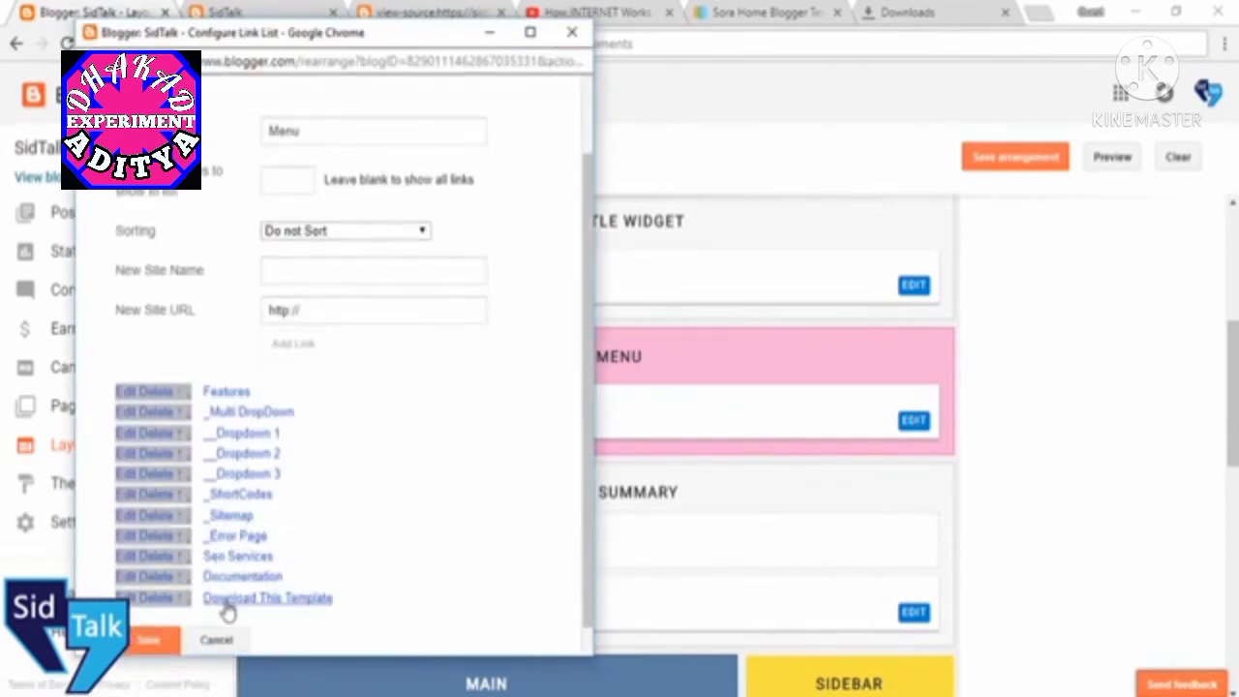
click(218, 641)
click(260, 12)
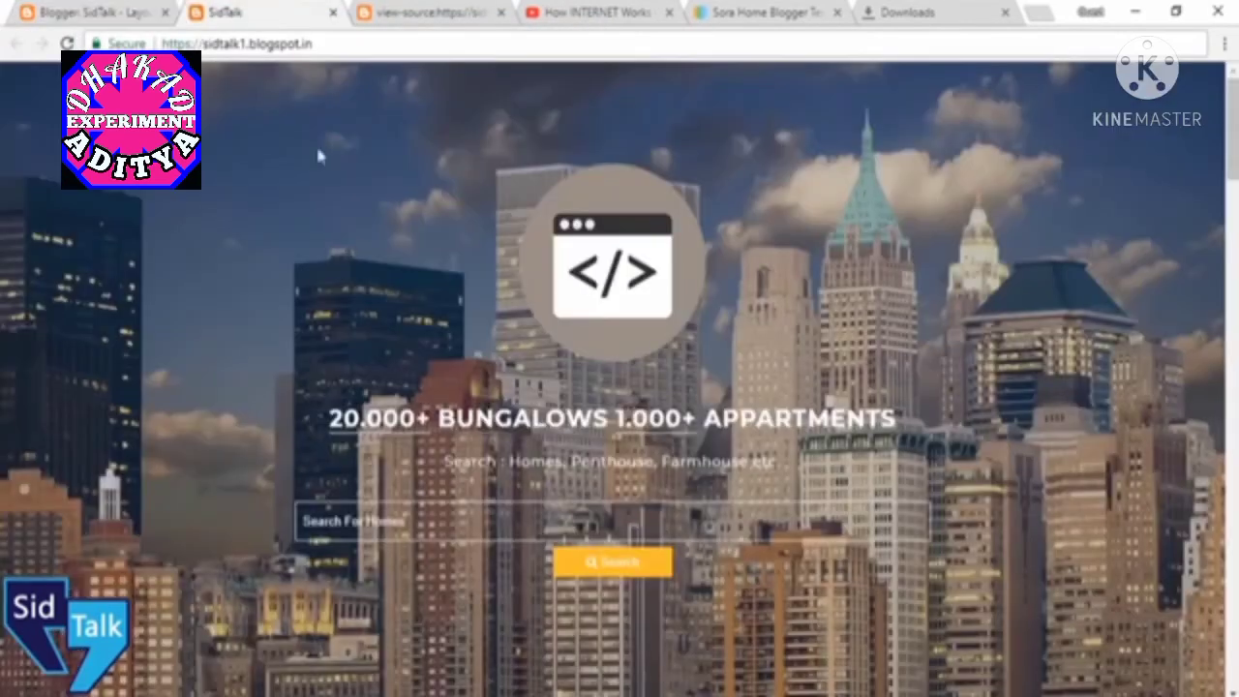
scroll(428, 285, down, 4)
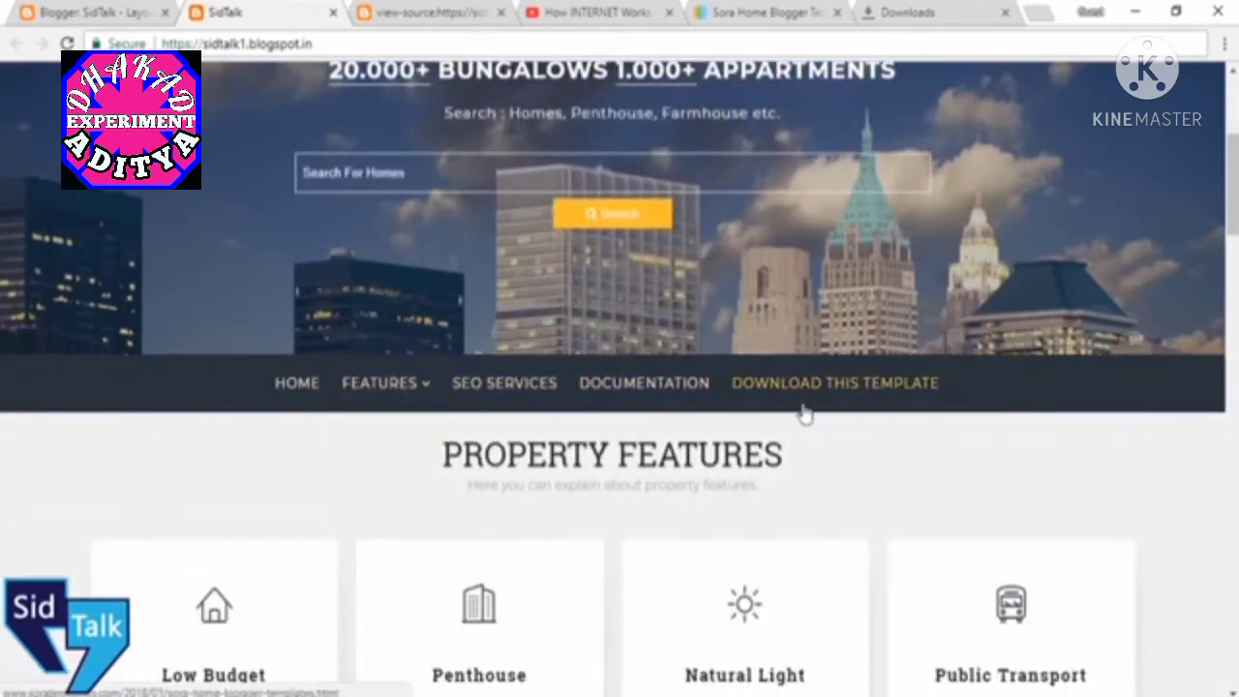
In the Main Menu gadget's link list, move Download This Template up to first place, above Features.
click(109, 10)
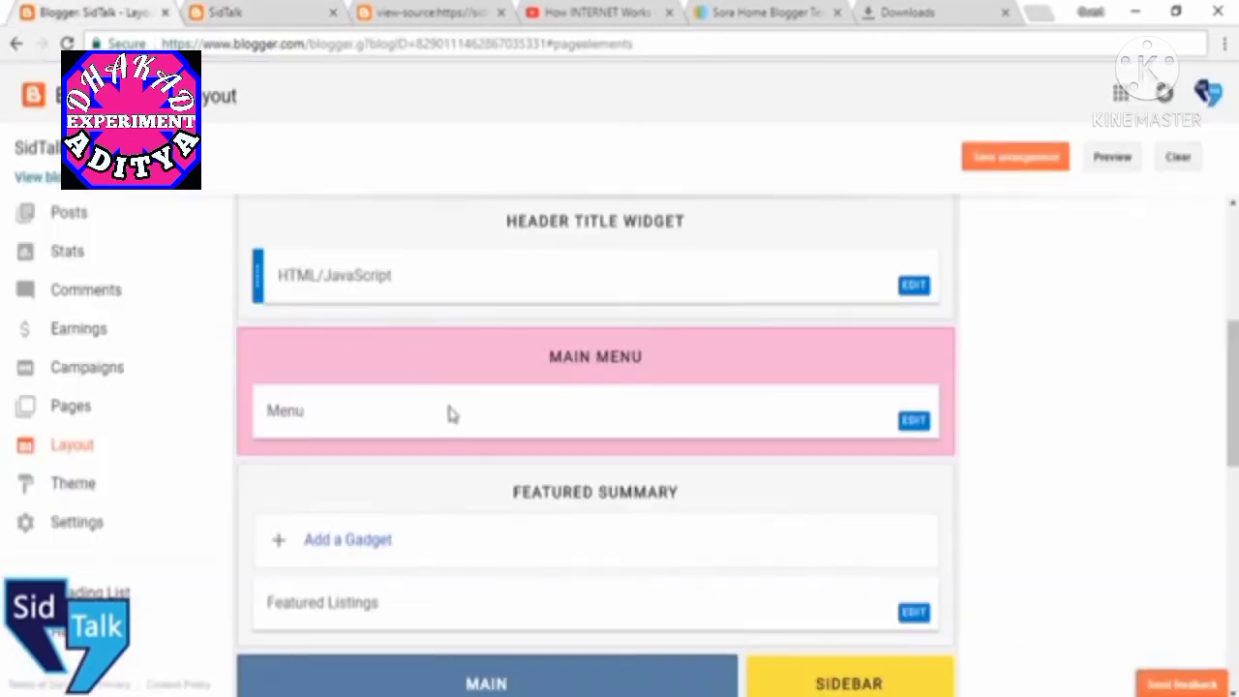
click(914, 422)
scroll(468, 404, down, 3)
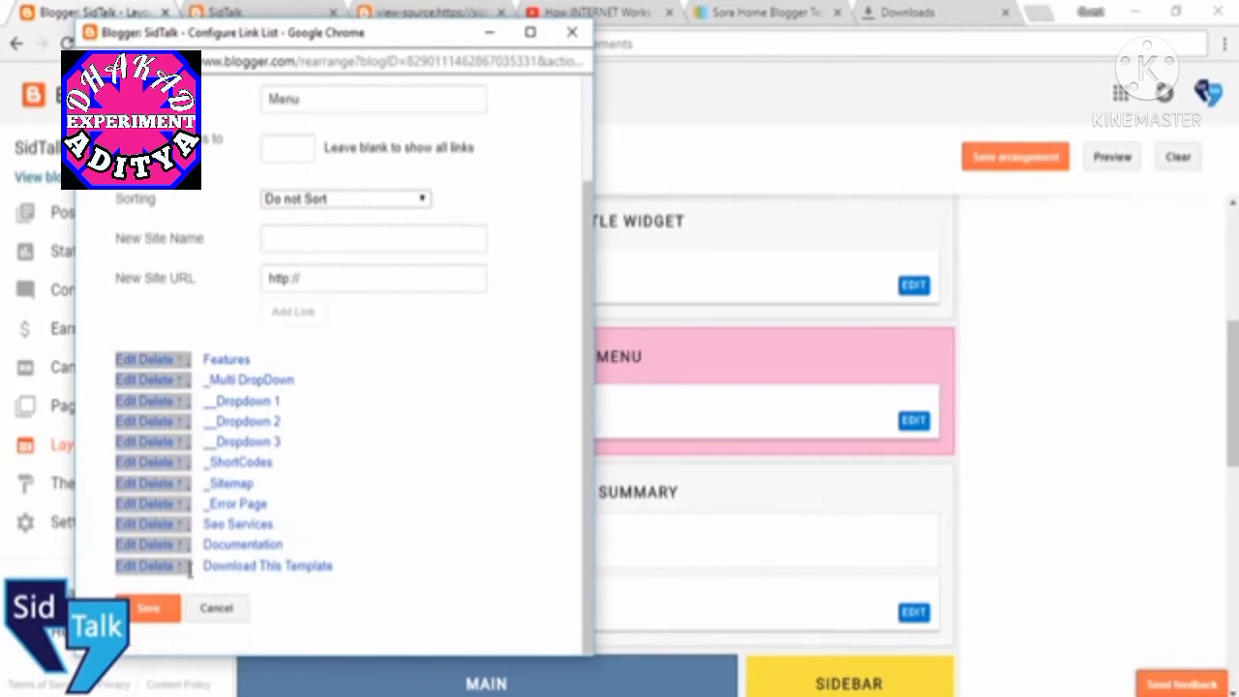
scroll(197, 575, up, 2)
scroll(232, 518, down, 2)
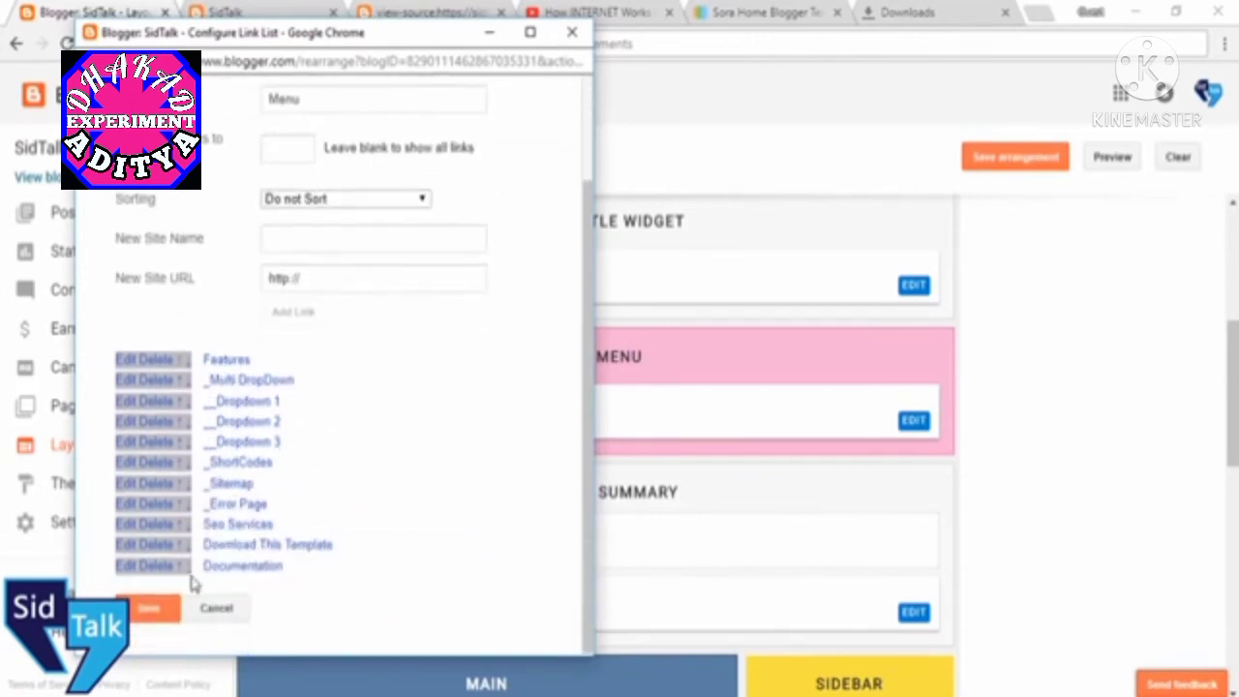
scroll(184, 540, up, 2)
scroll(209, 523, down, 2)
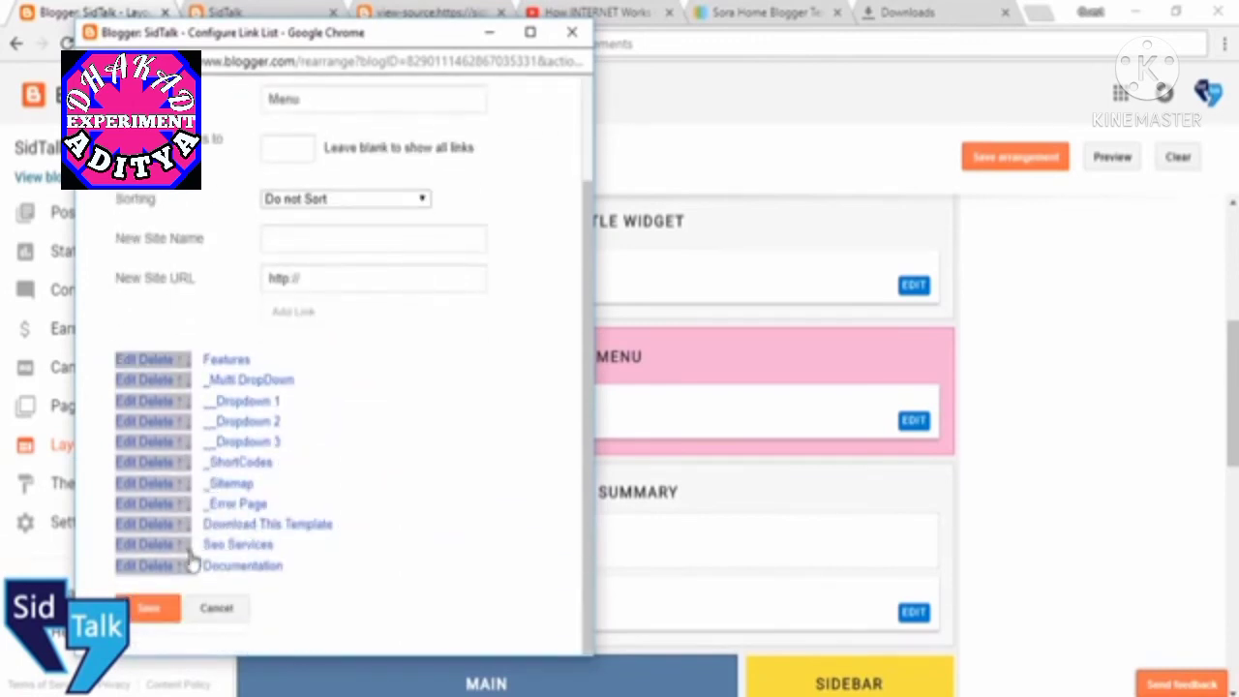
scroll(194, 542, up, 2)
scroll(194, 546, down, 1)
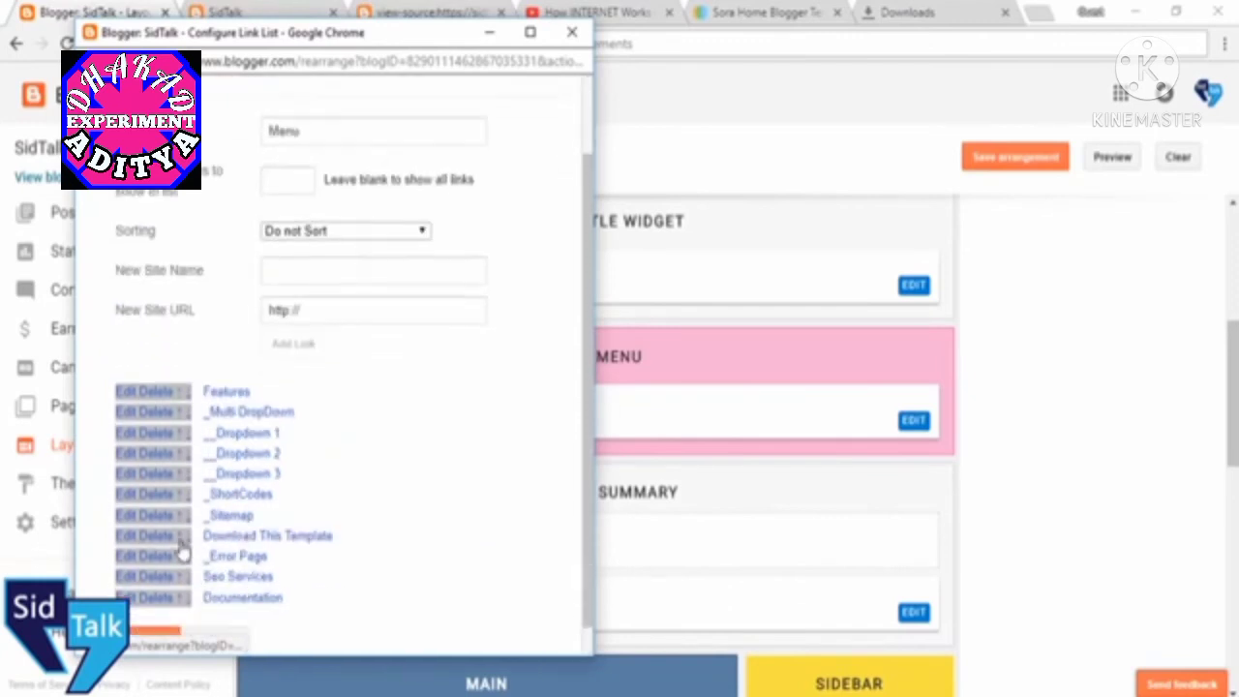
click(181, 540)
scroll(186, 526, down, 2)
click(181, 488)
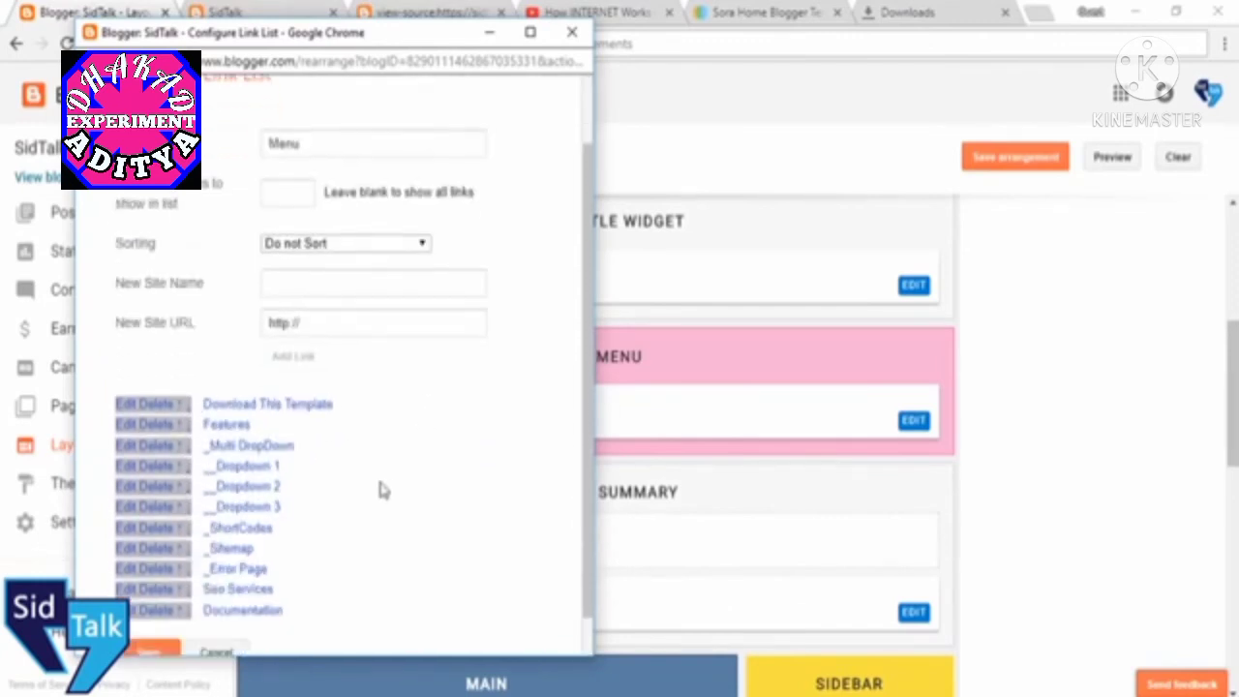
scroll(383, 491, down, 1)
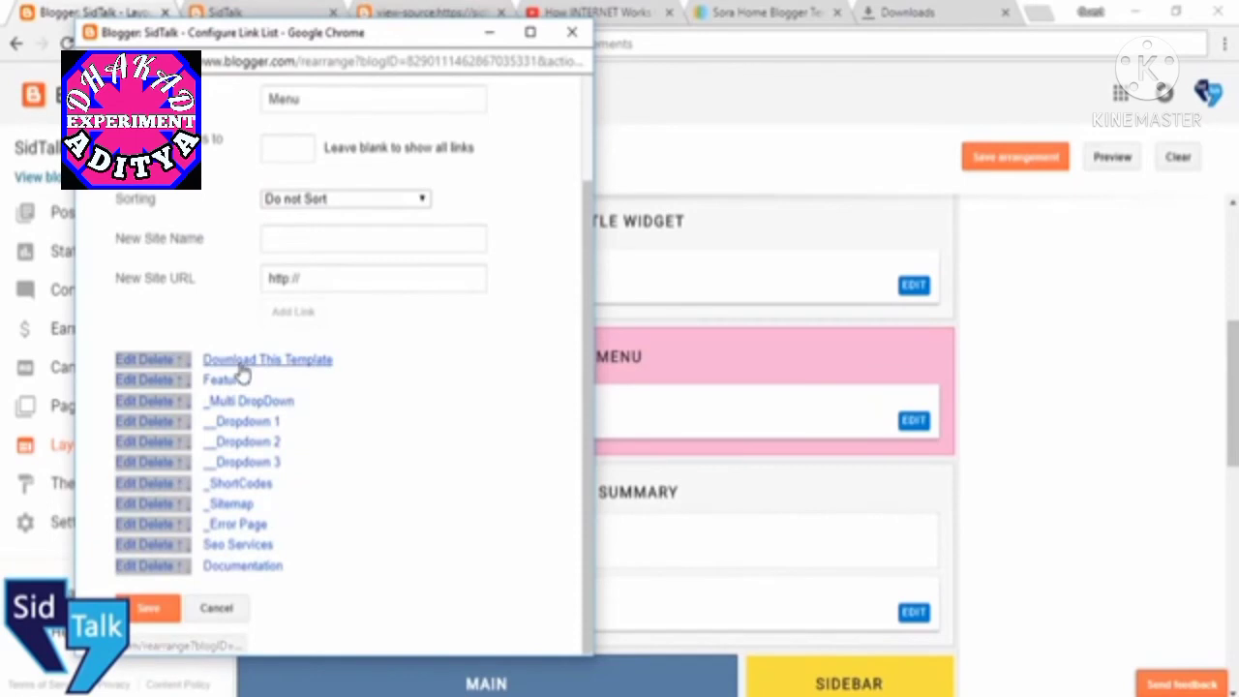
Open the Download This Template link for editing, review its name and URL, and save the link unchanged.
click(126, 360)
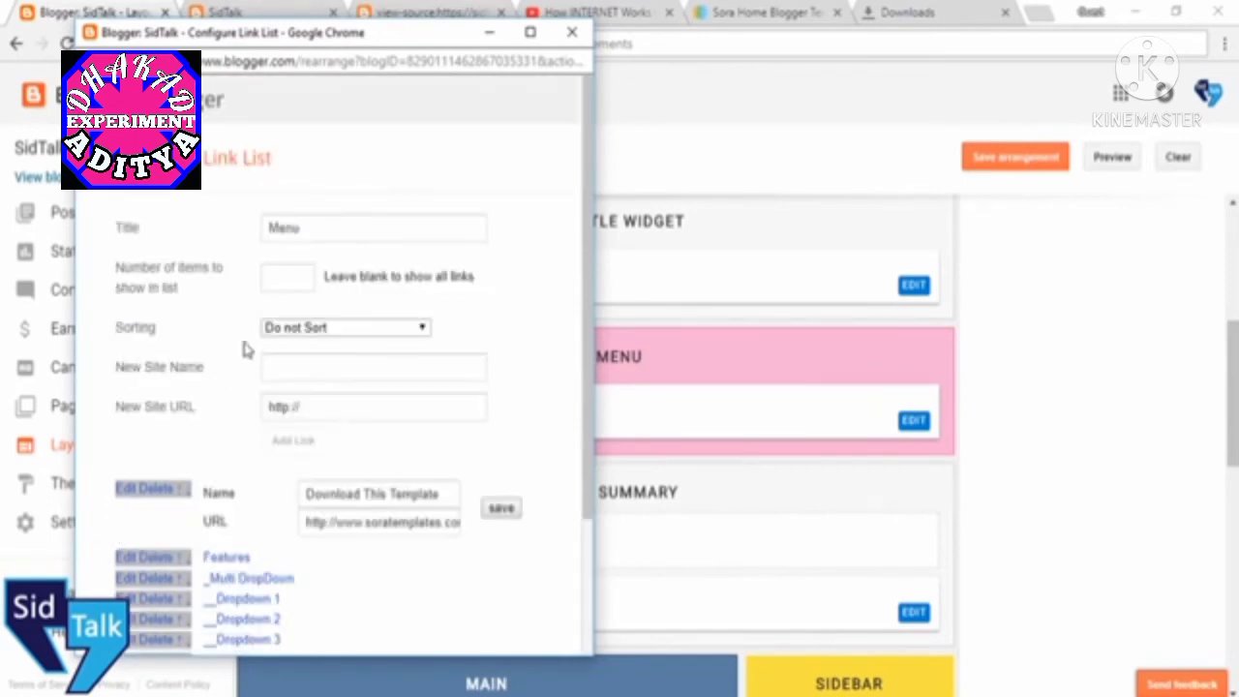
scroll(329, 329, down, 2)
click(310, 316)
drag(308, 316, 456, 321)
drag(335, 345, 505, 359)
click(376, 378)
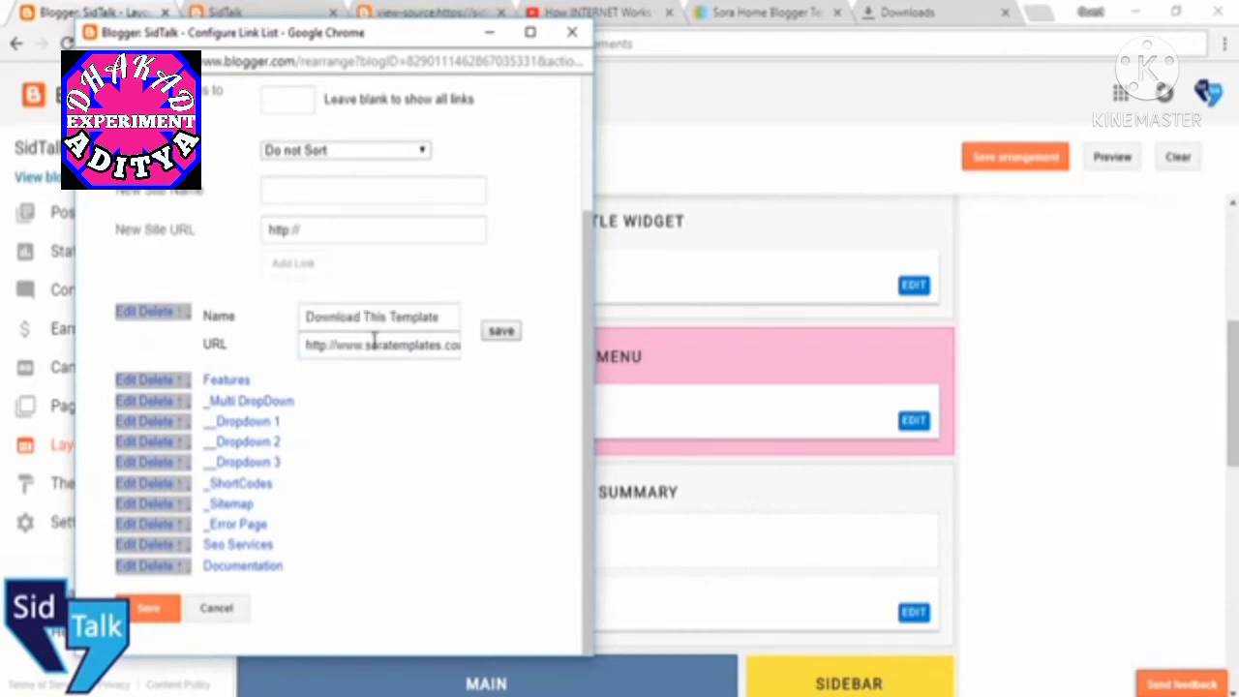
click(501, 330)
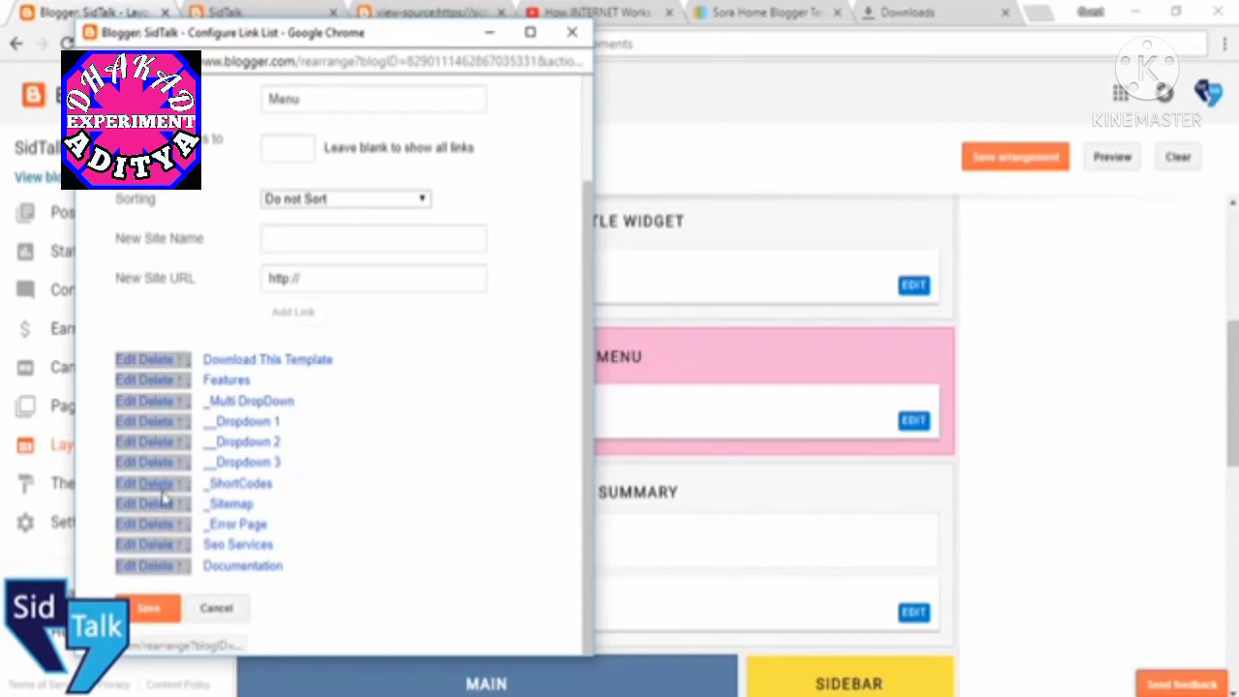
Save the reordered Menu gadget, then reload the live blog and check its menu bar and the sections down to the map.
scroll(157, 498, up, 1)
scroll(191, 453, down, 1)
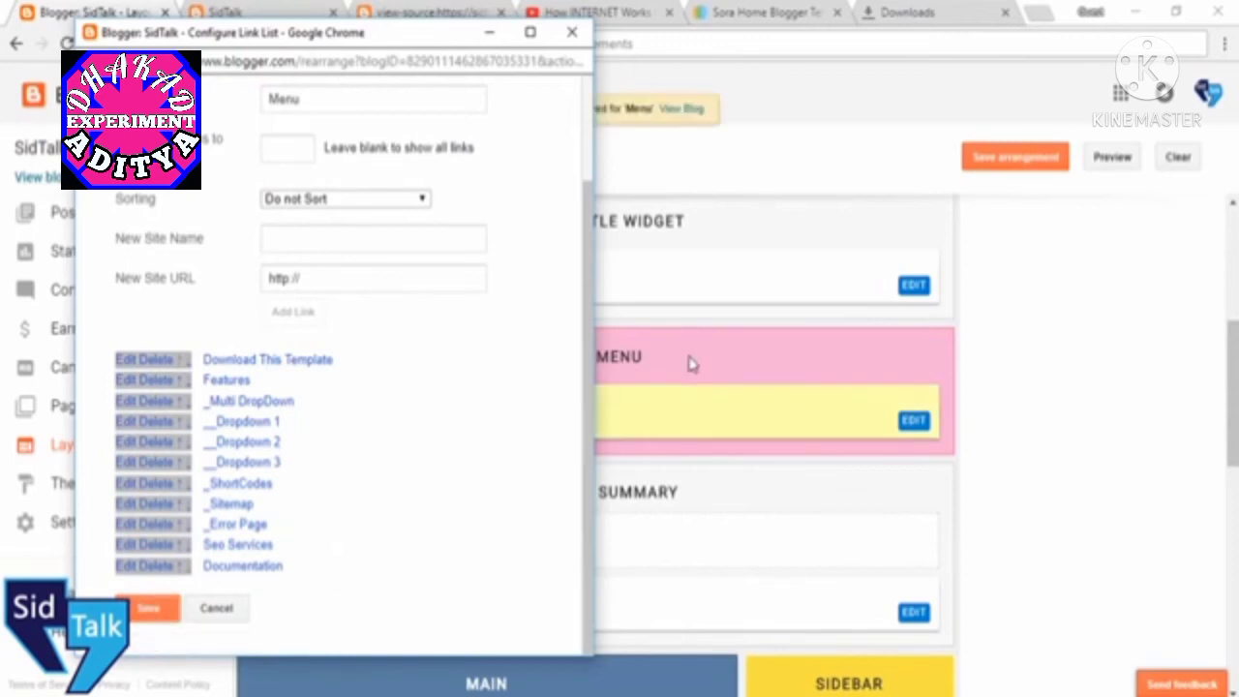
click(276, 9)
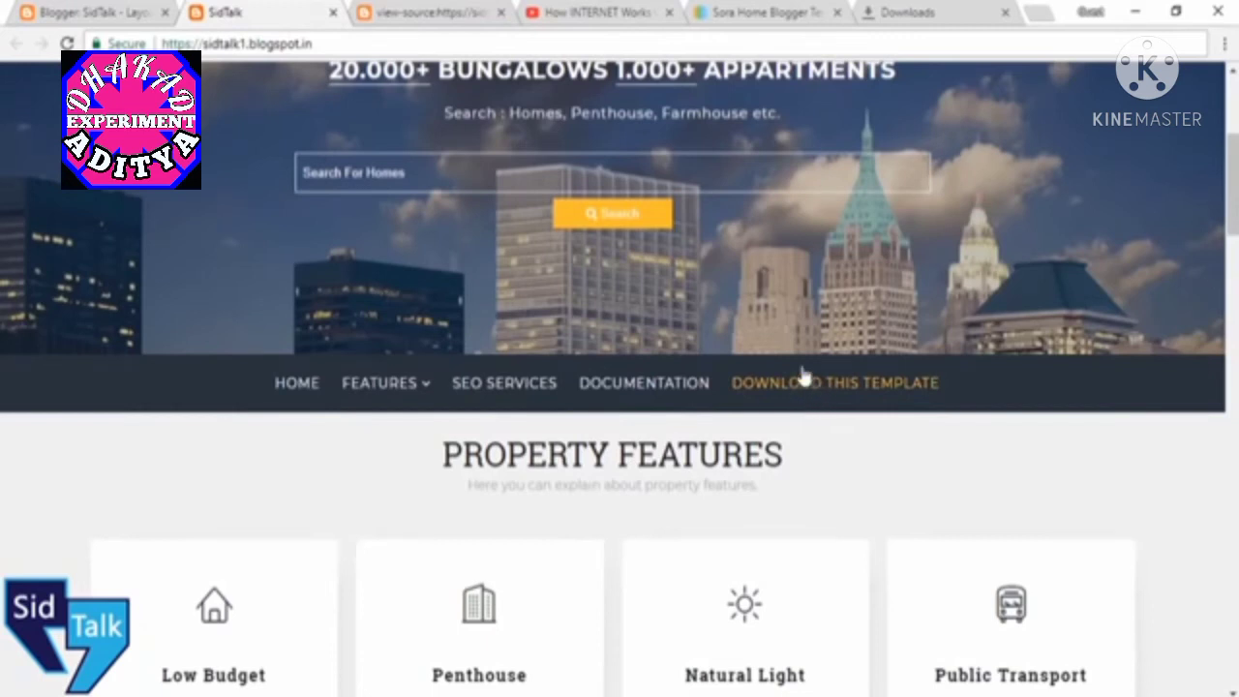
click(67, 43)
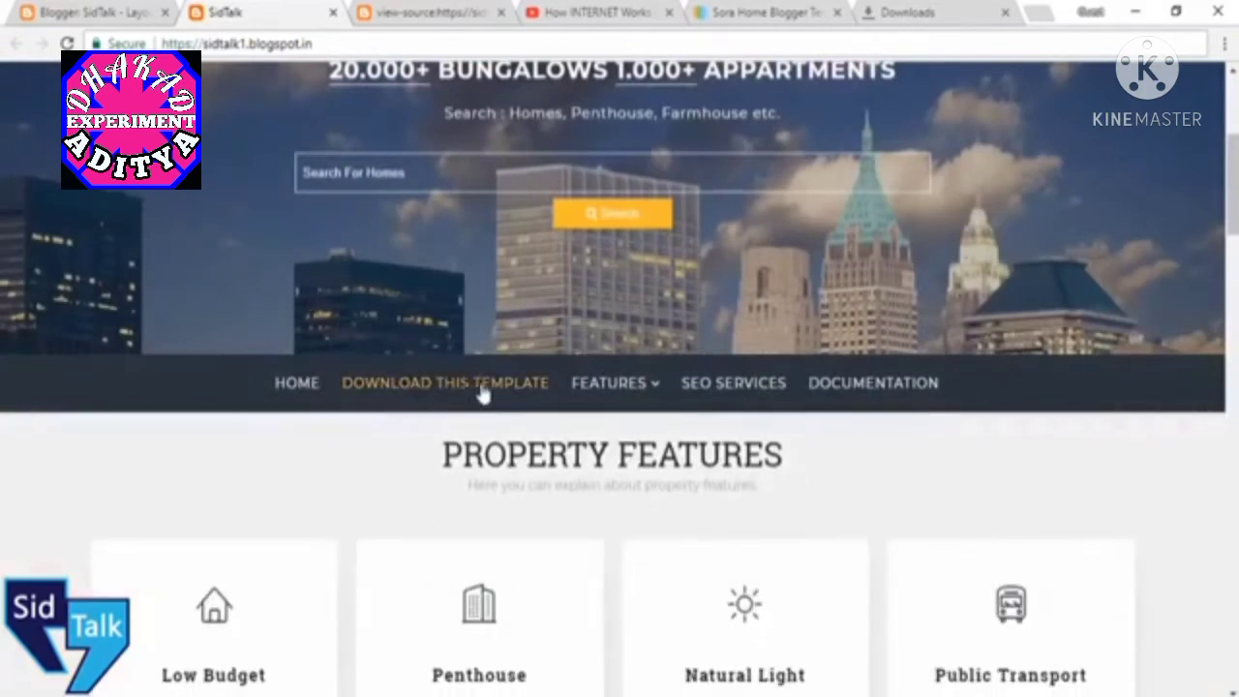
scroll(498, 456, down, 6)
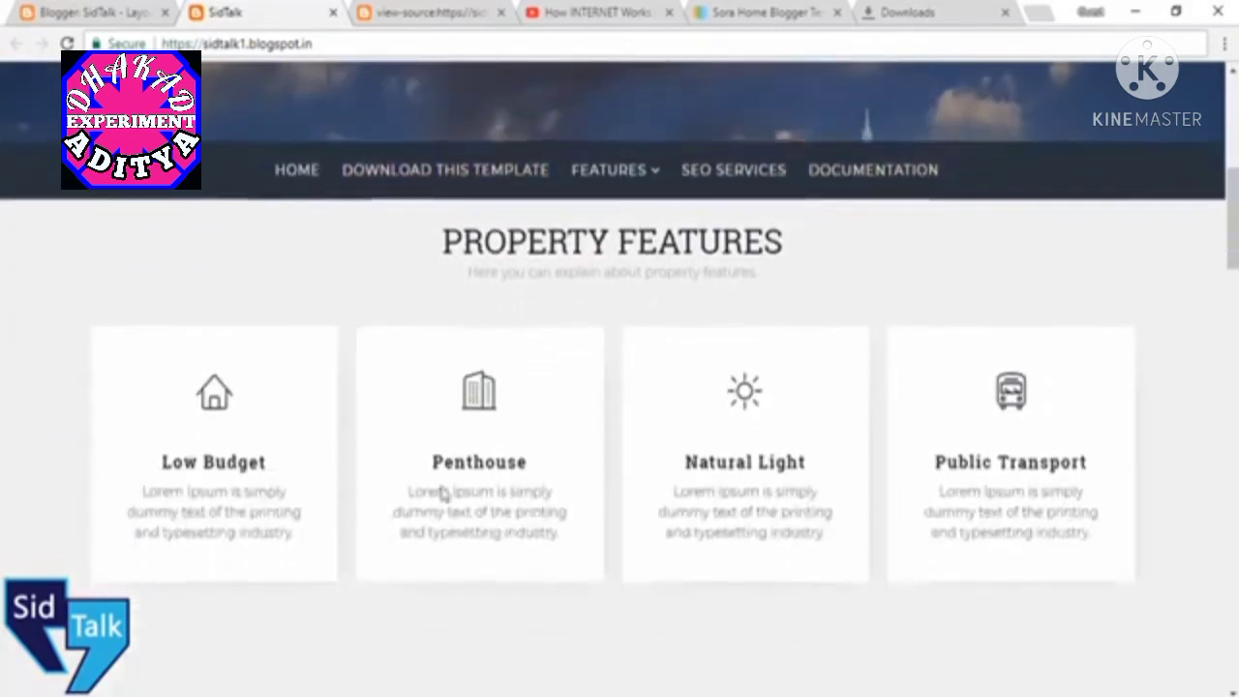
scroll(783, 383, down, 15)
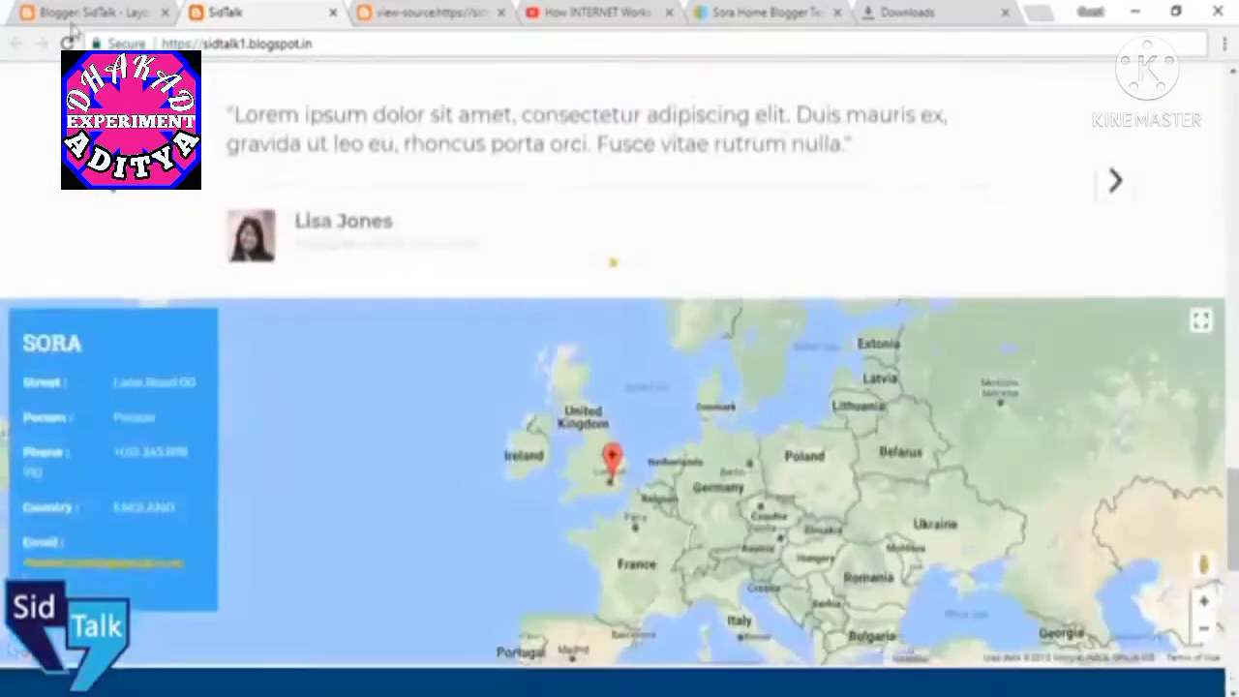
In the blog layout, try to move the Tags gadget above Popular in the Sidebar section.
click(77, 13)
scroll(415, 401, down, 3)
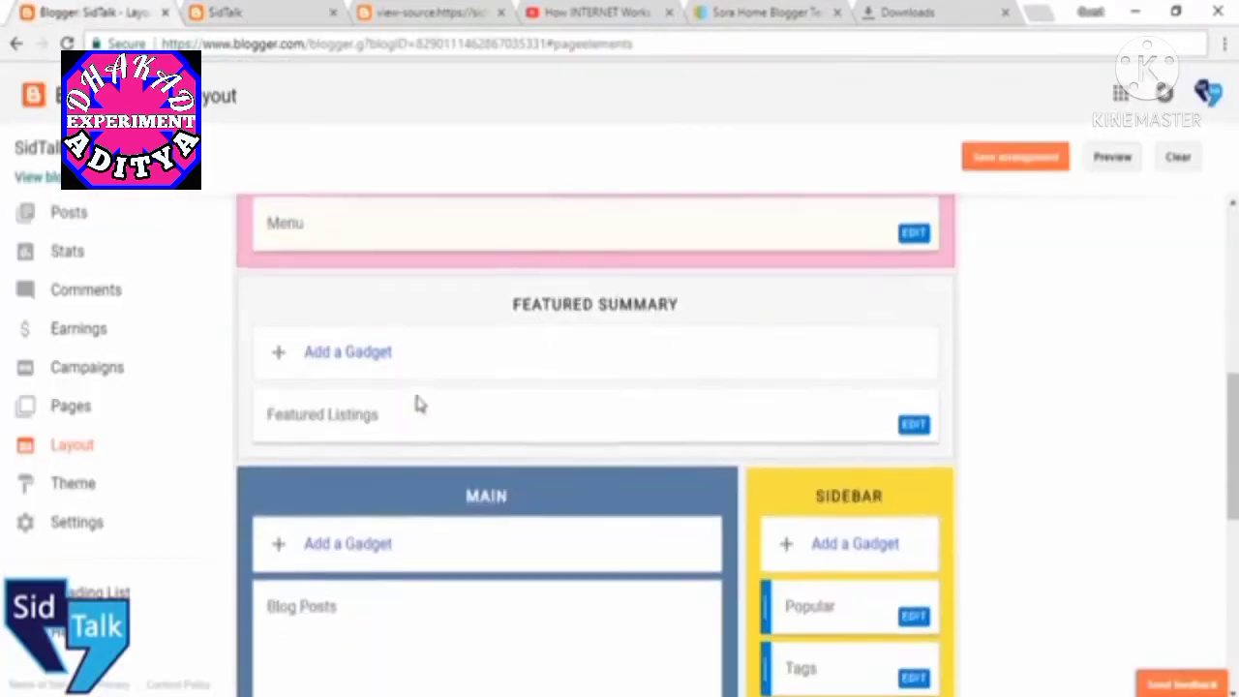
scroll(825, 426, down, 1)
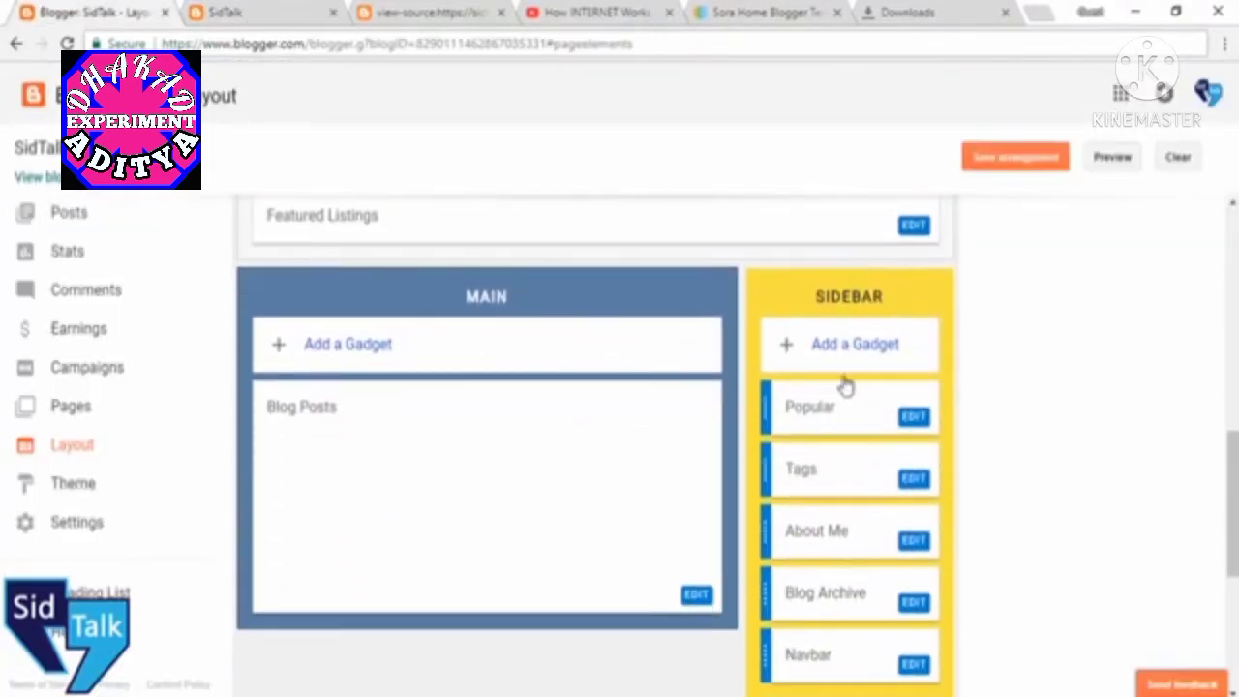
drag(854, 486, 852, 403)
mouse_move(858, 448)
mouse_down()
mouse_move(858, 401)
mouse_move(859, 423)
mouse_up()
Review the layout sections from the Favicon down to the Footer Social Widget and save the arrangement.
scroll(853, 451, down, 4)
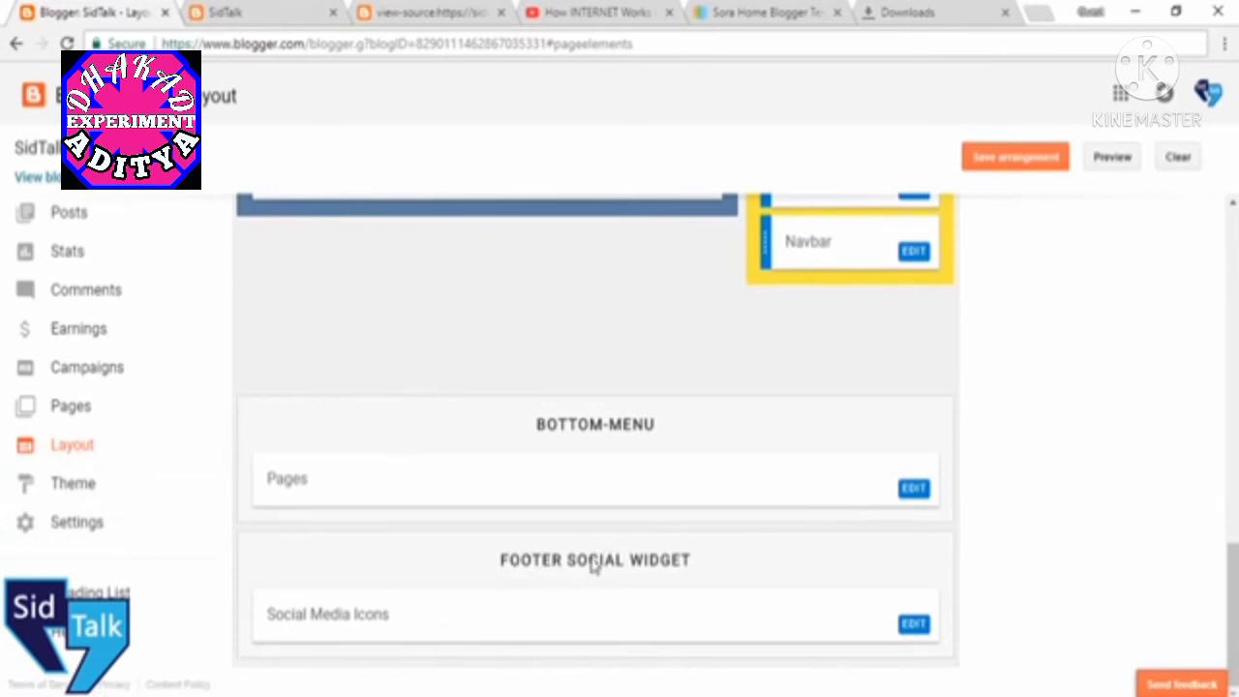
scroll(529, 459, up, 12)
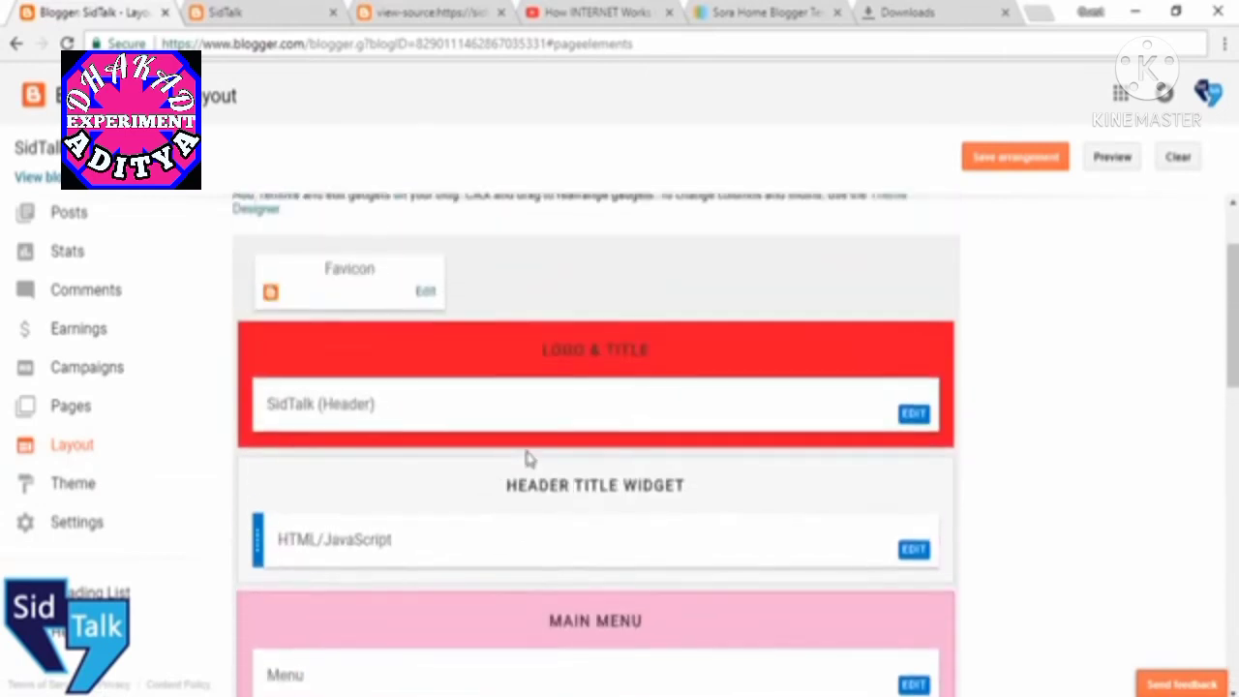
scroll(529, 459, up, 1)
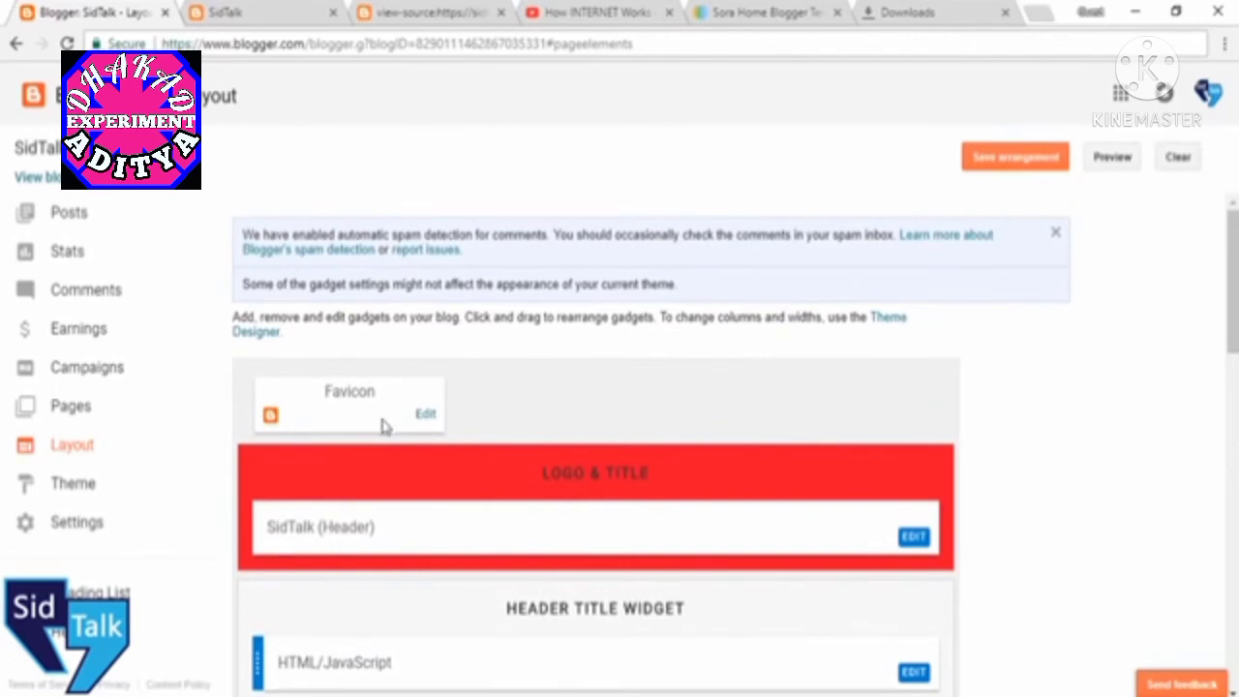
scroll(368, 417, down, 12)
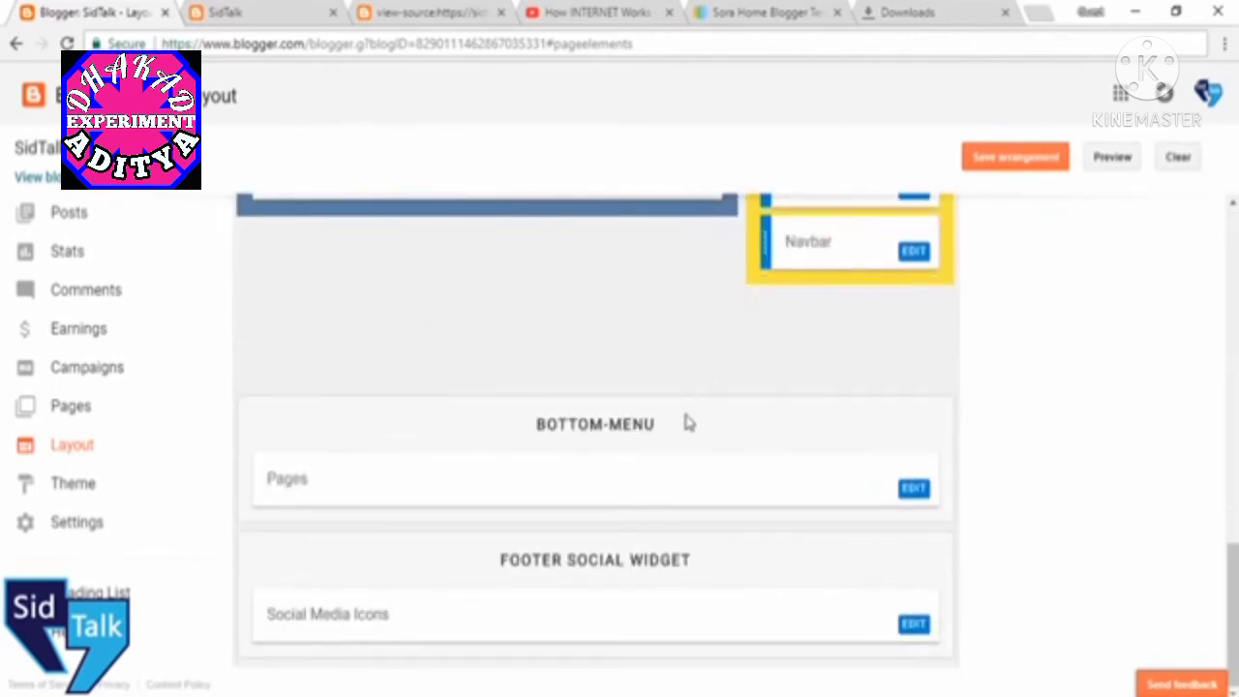
scroll(690, 408, up, 8)
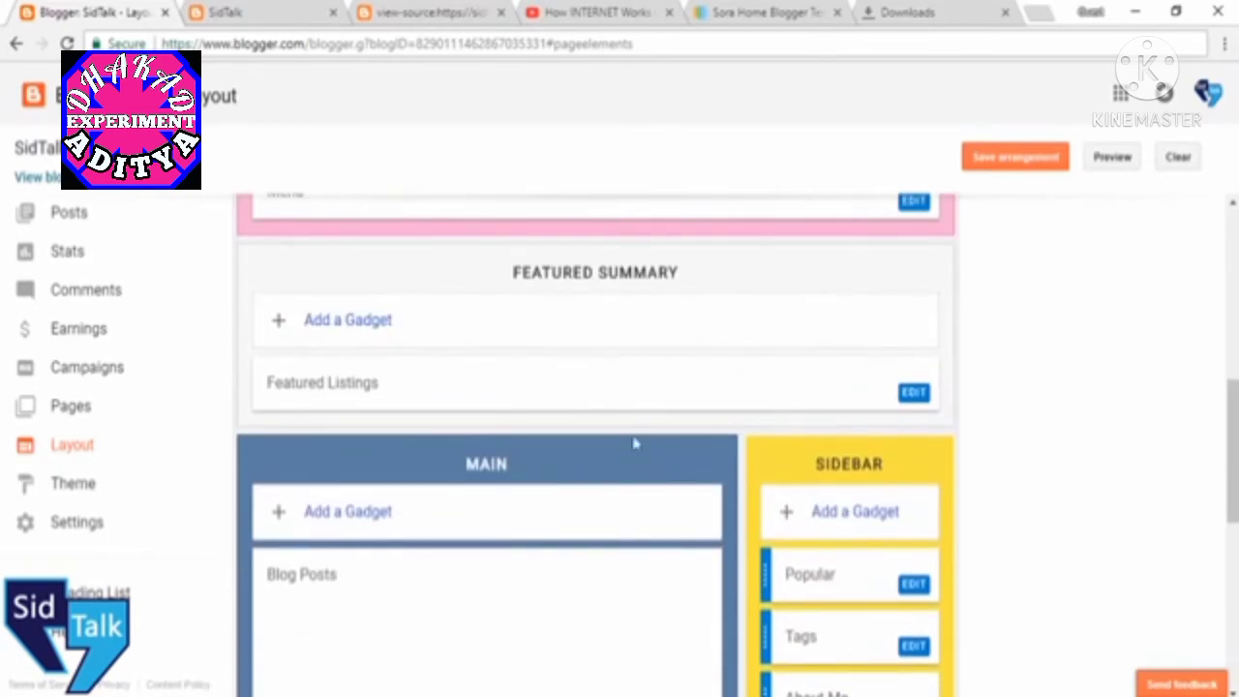
scroll(626, 391, up, 5)
click(1007, 161)
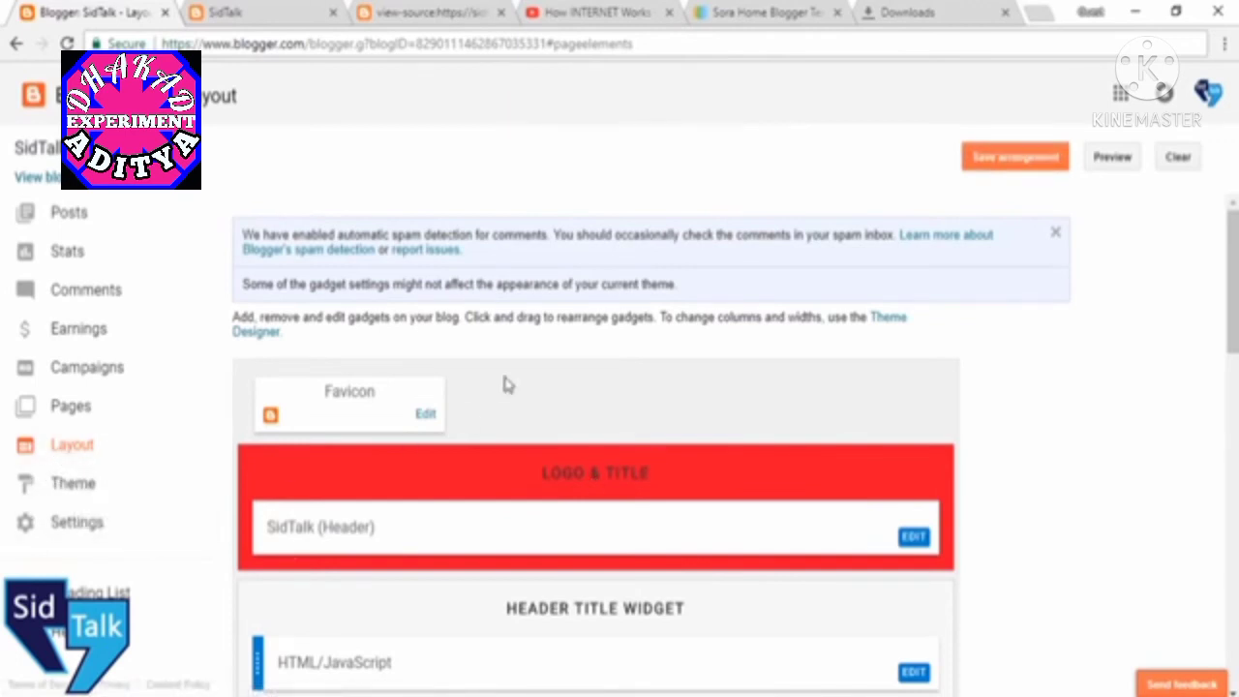
scroll(552, 304, down, 6)
scroll(553, 304, down, 1)
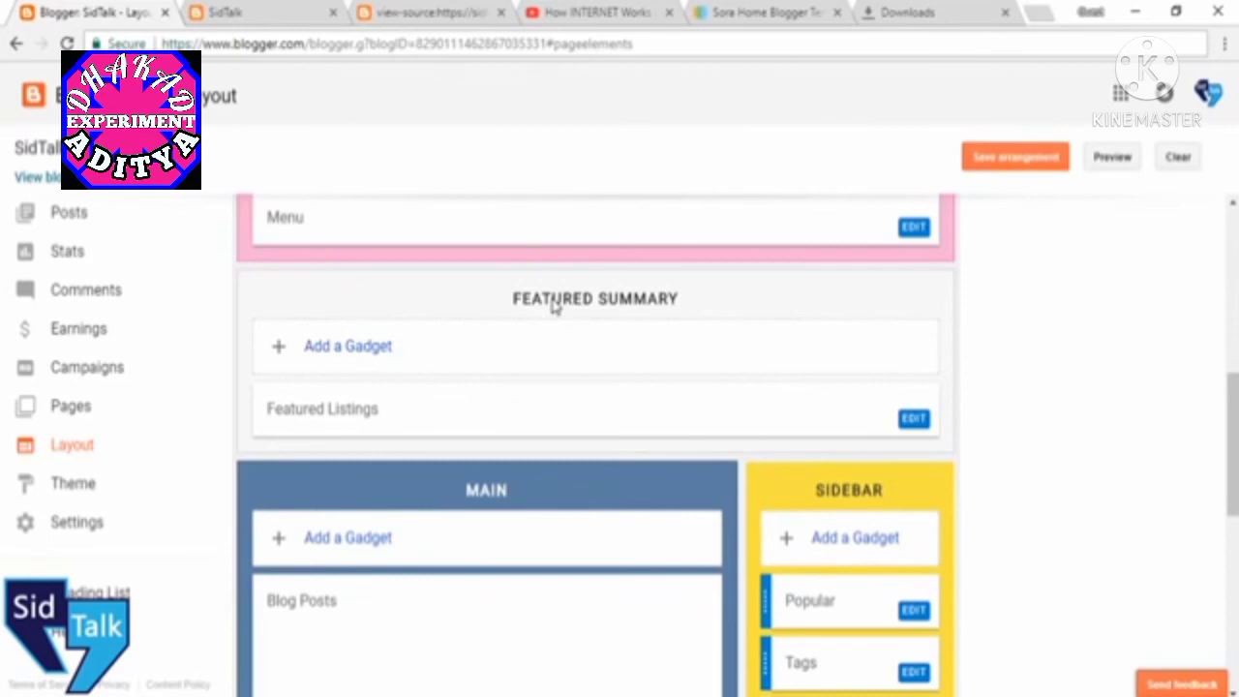
scroll(553, 304, down, 4)
scroll(553, 304, up, 4)
scroll(553, 304, up, 6)
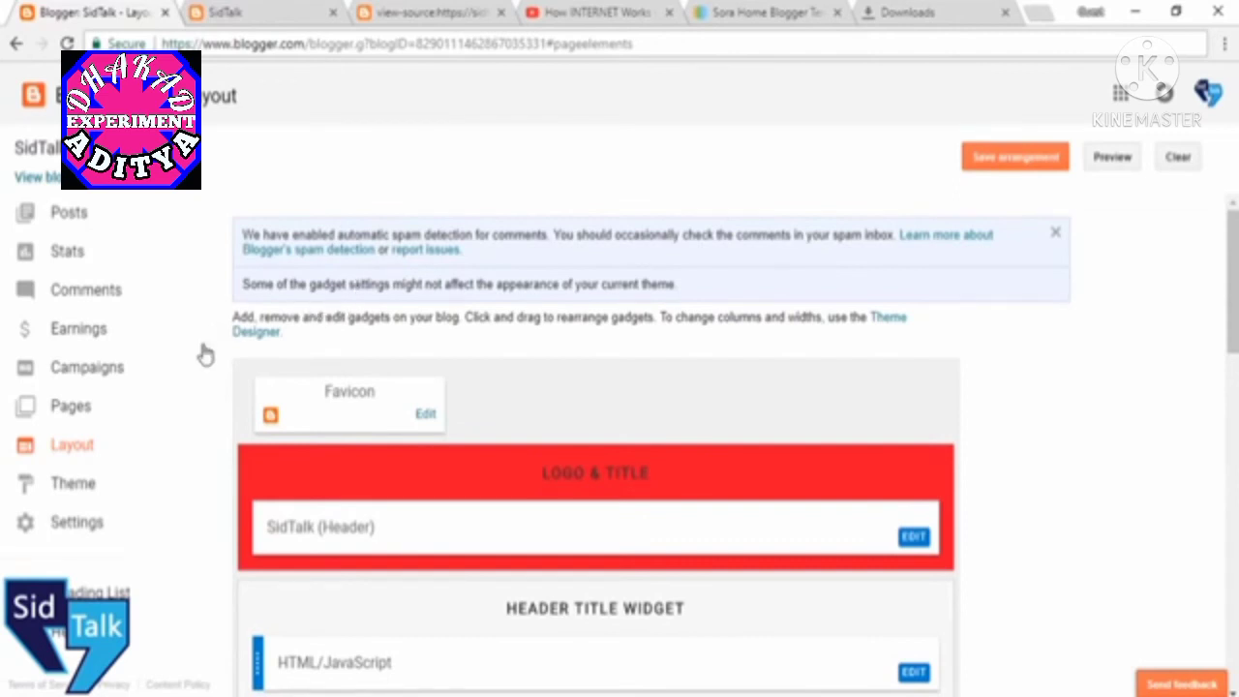
Open the blog's page list, look at the blank editor for a new page, and leave it without creating one.
click(80, 413)
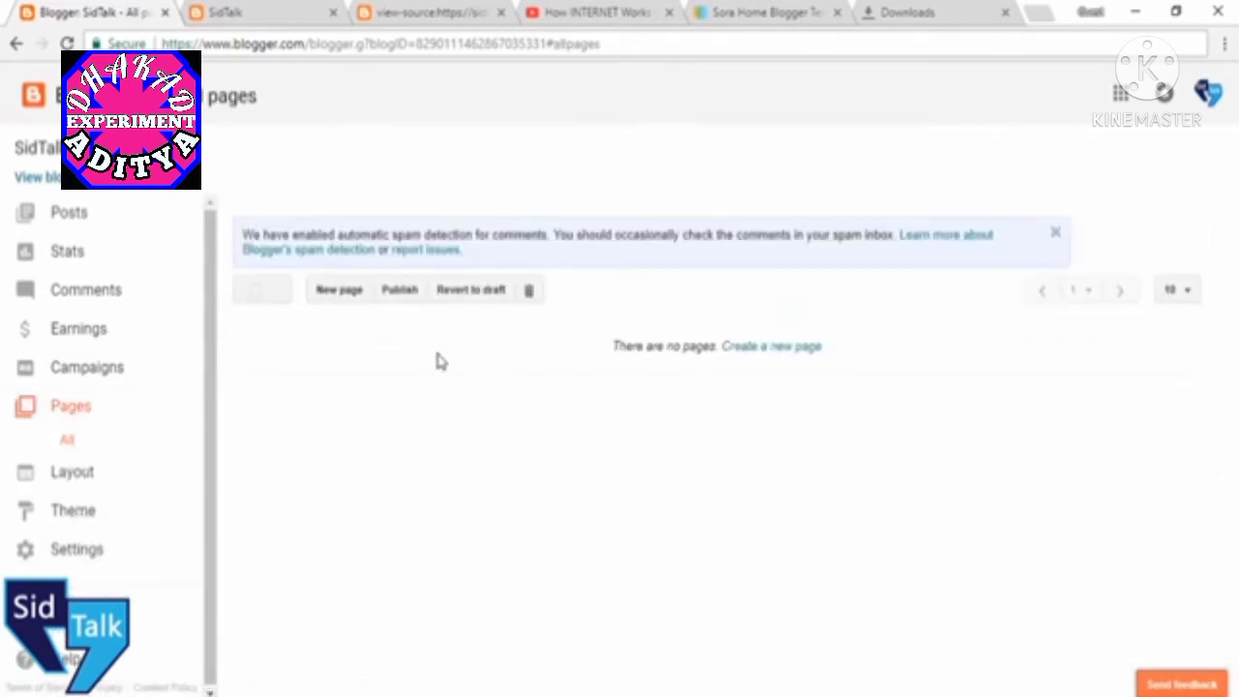
click(338, 293)
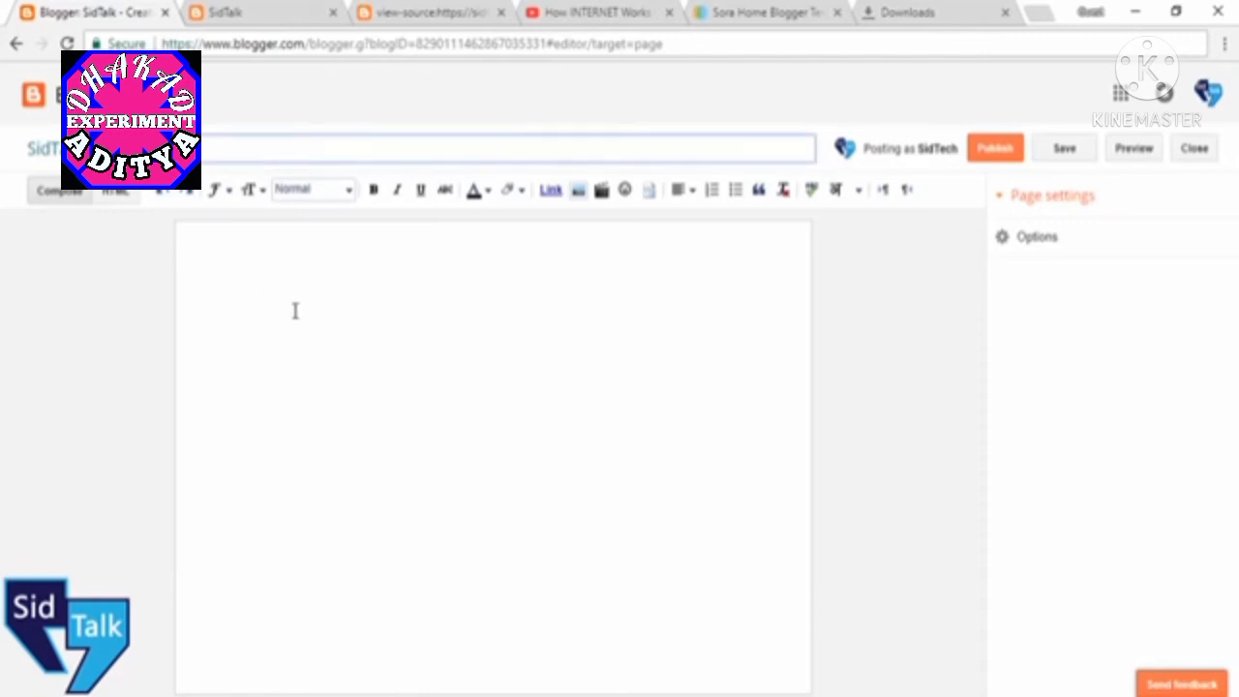
click(15, 46)
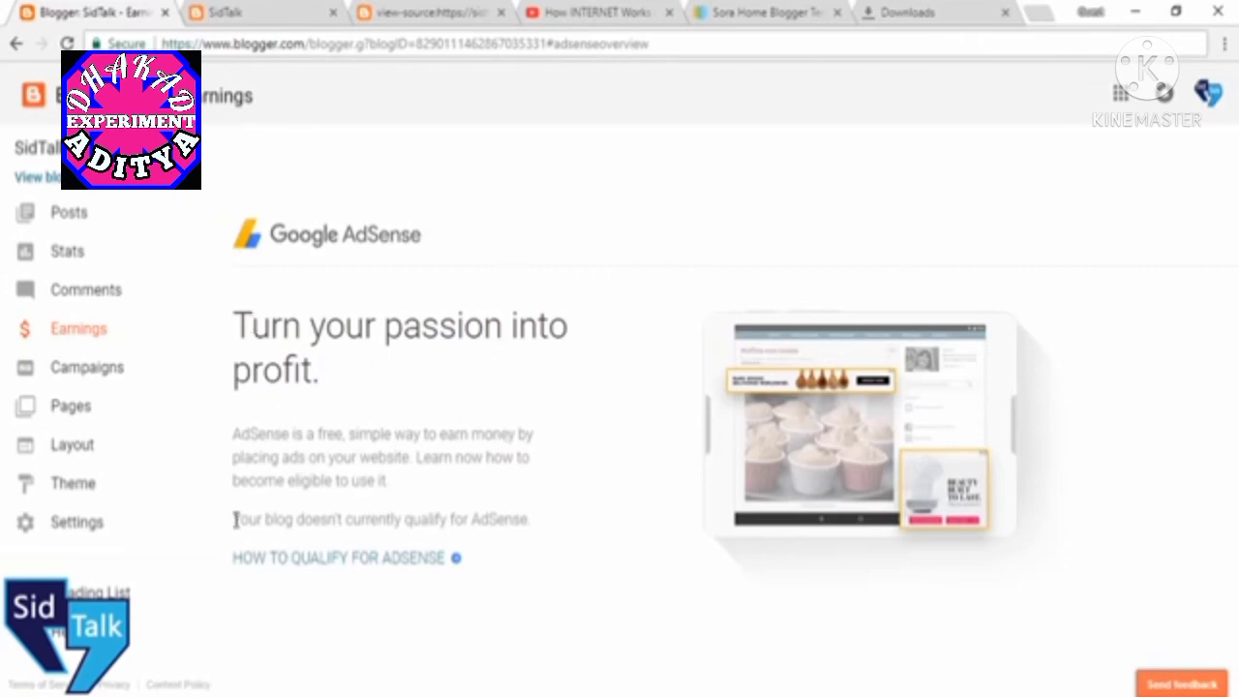
Read the blog's AdSense status under Earnings and the linked eligibility requirements, and return to the Earnings page.
drag(235, 520, 539, 516)
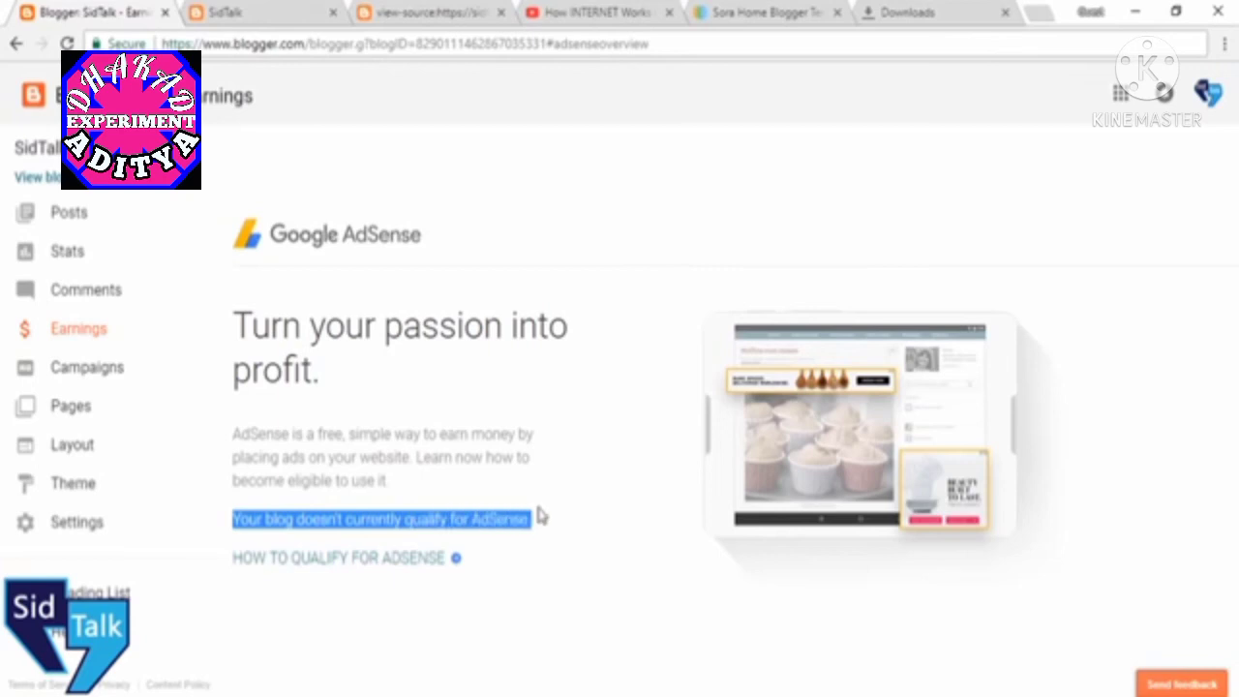
click(366, 562)
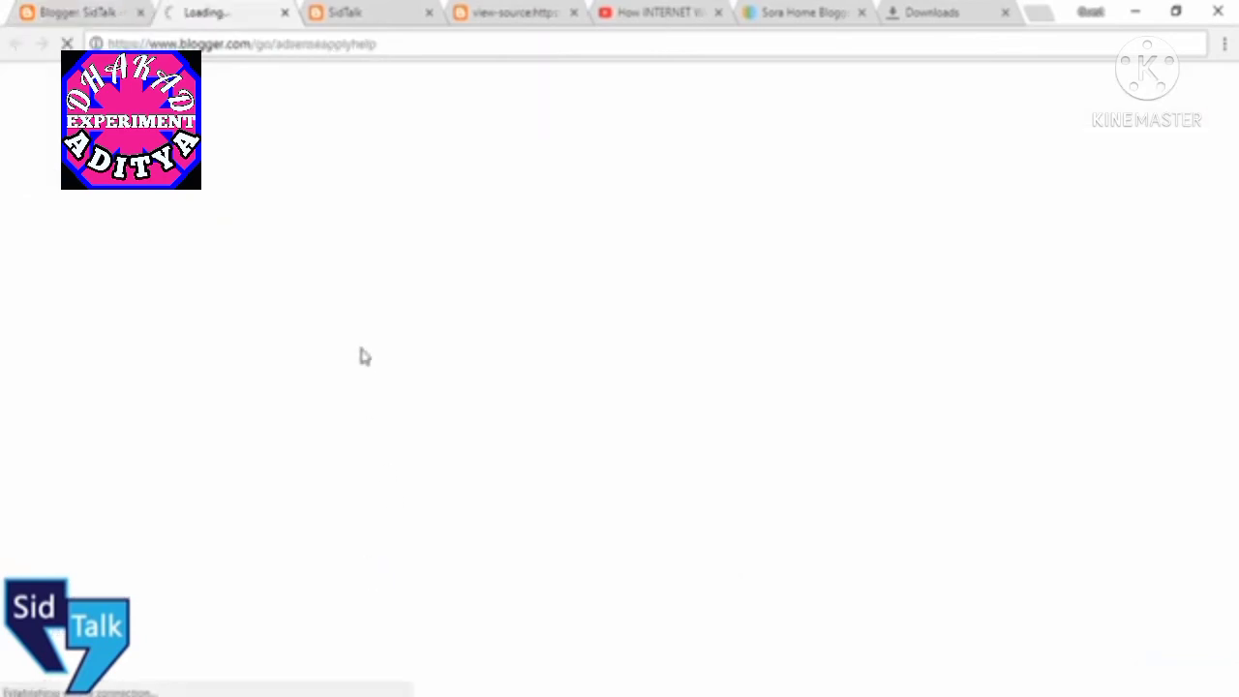
scroll(345, 335, down, 5)
scroll(345, 344, up, 3)
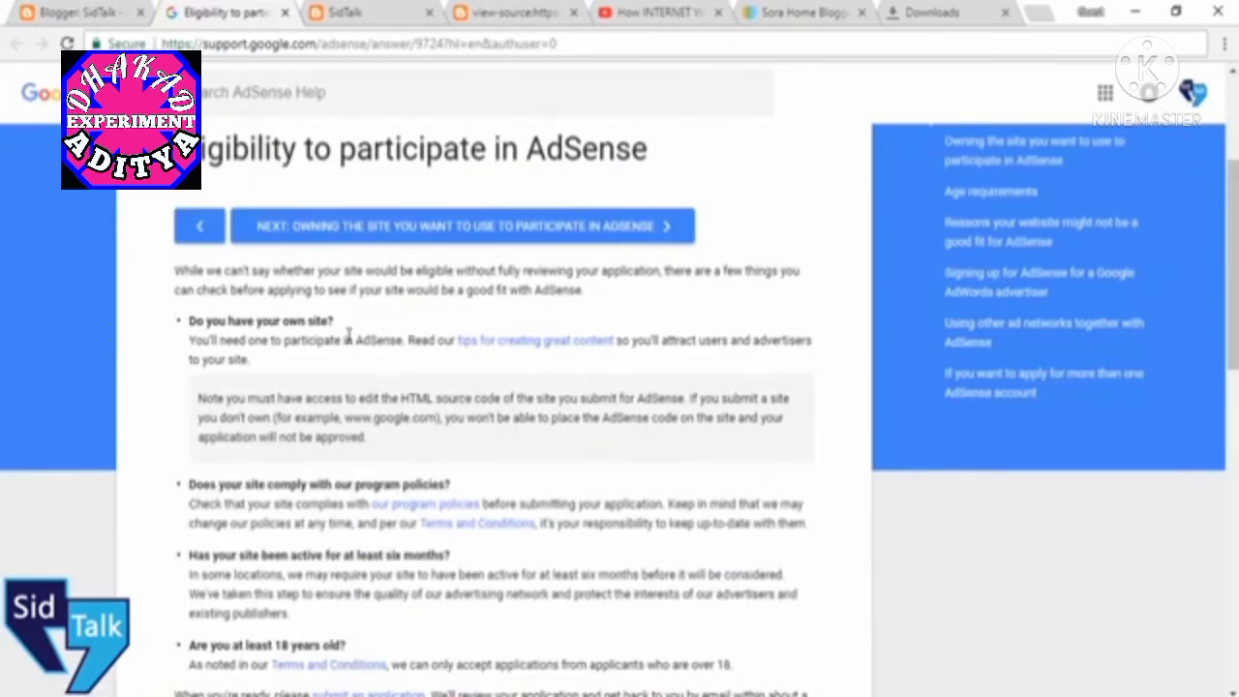
scroll(358, 324, down, 3)
scroll(353, 312, up, 2)
click(93, 10)
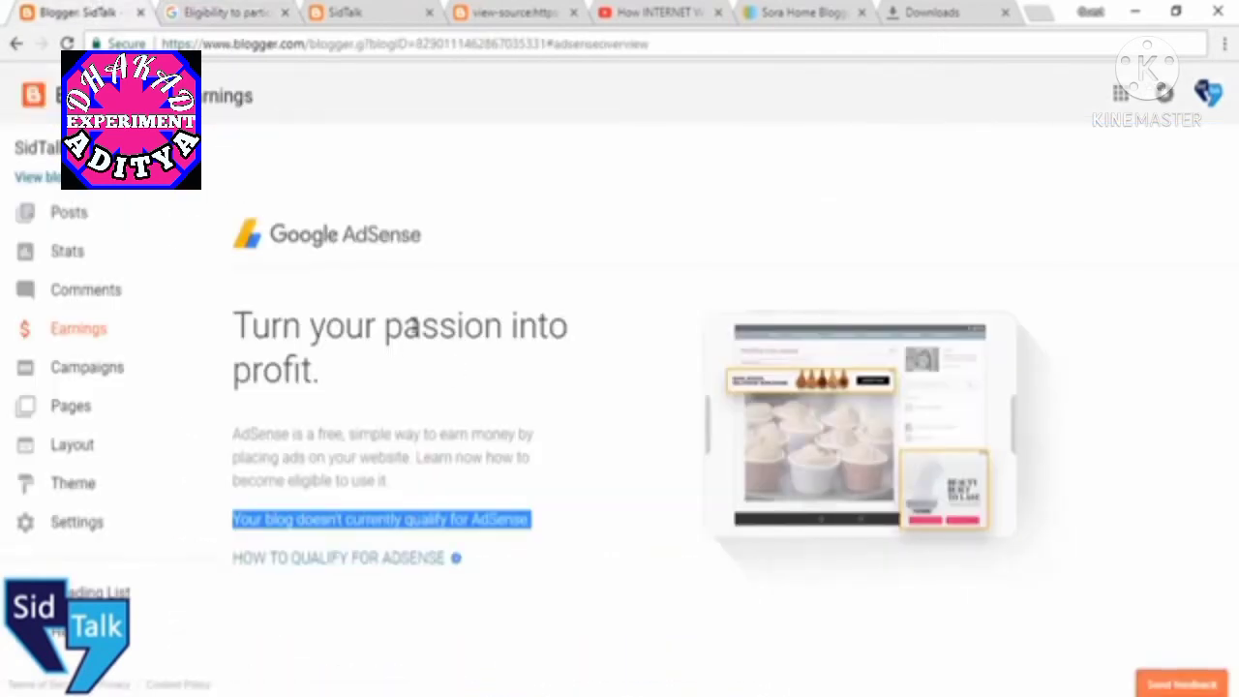
click(387, 476)
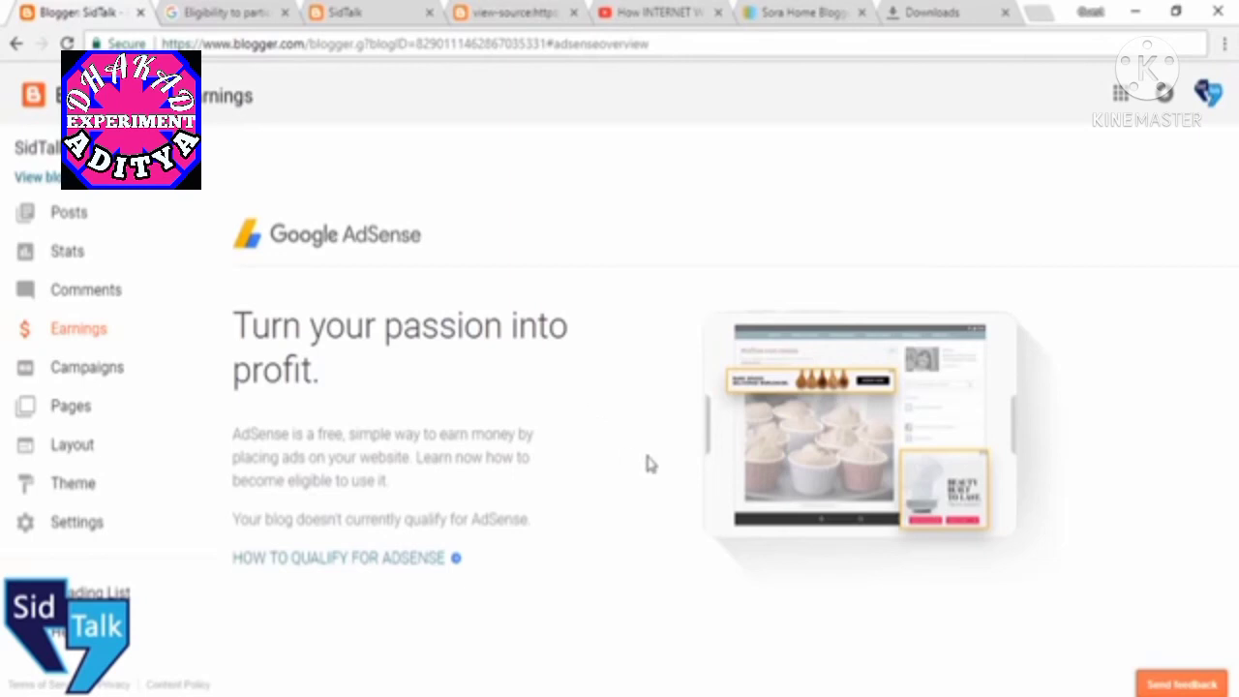
Review the live blog's home page from the header and property features down to the contact form and footer.
click(392, 12)
scroll(492, 358, up, 10)
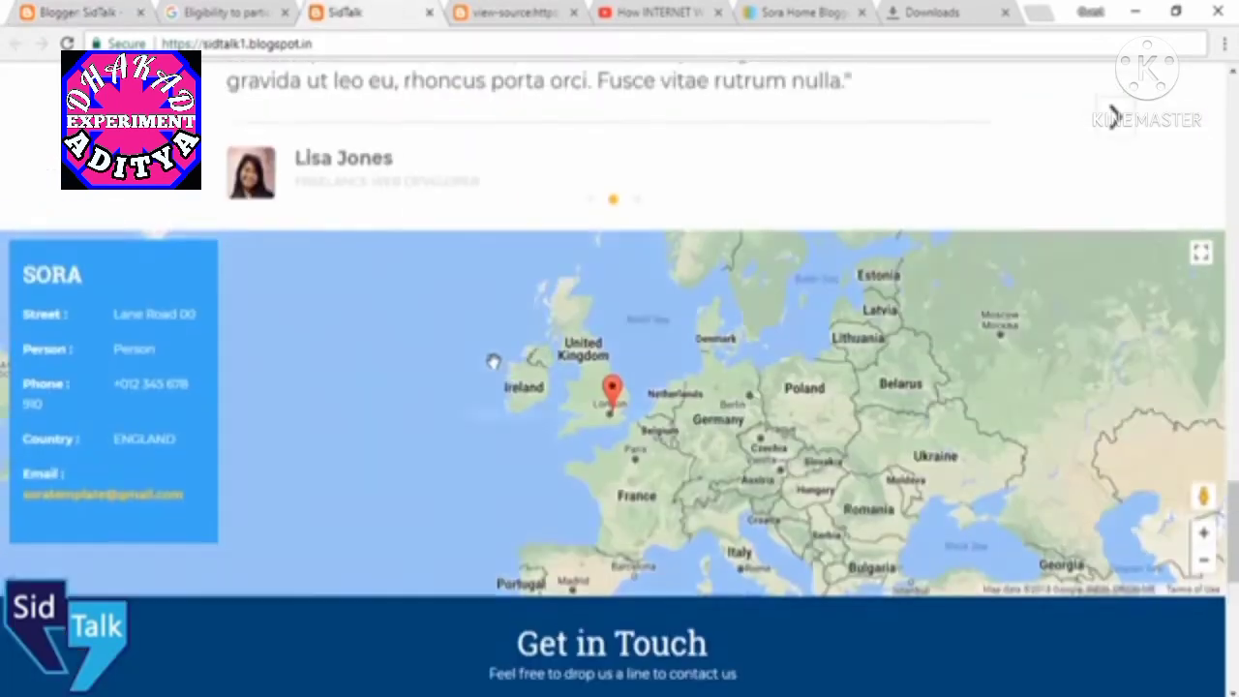
scroll(730, 333, up, 8)
scroll(572, 290, up, 8)
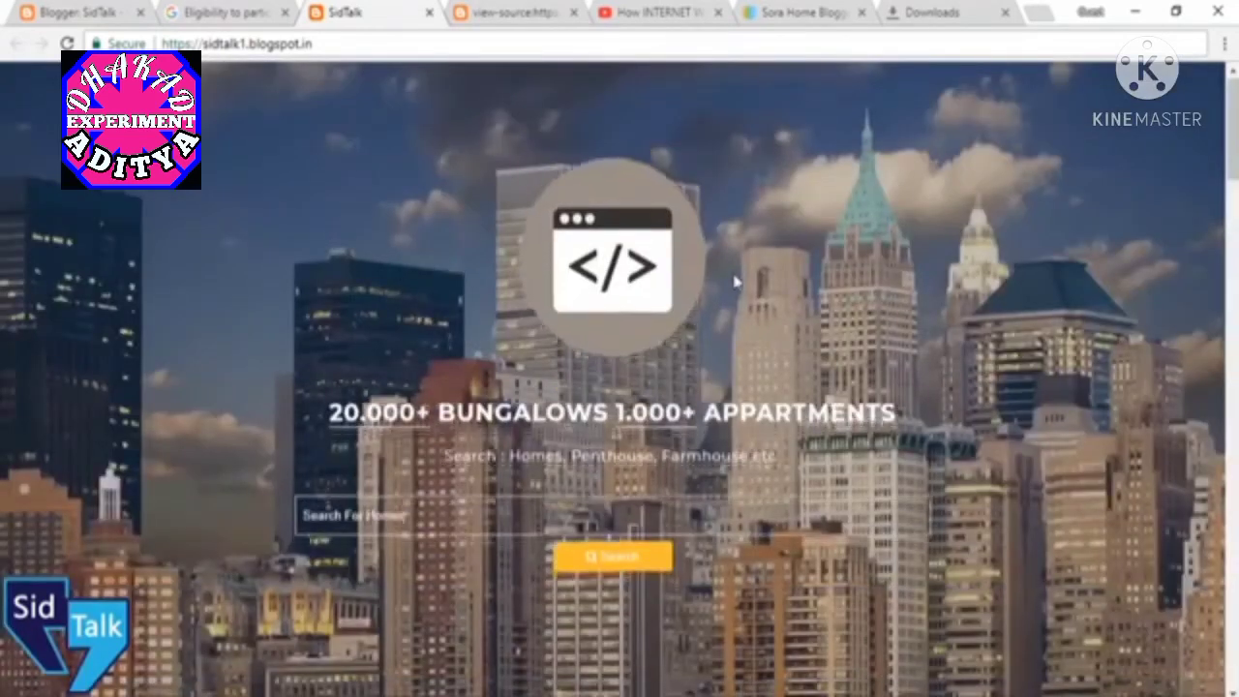
scroll(735, 277, down, 7)
scroll(719, 332, up, 3)
scroll(728, 332, down, 15)
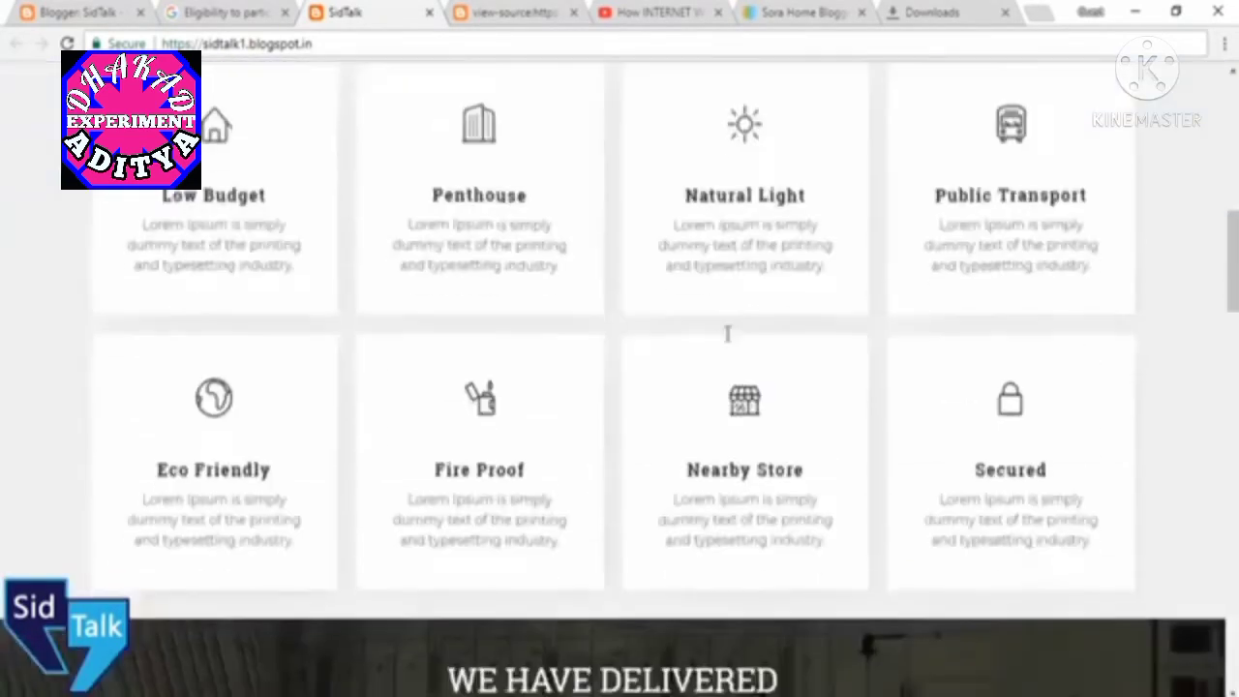
scroll(728, 333, down, 6)
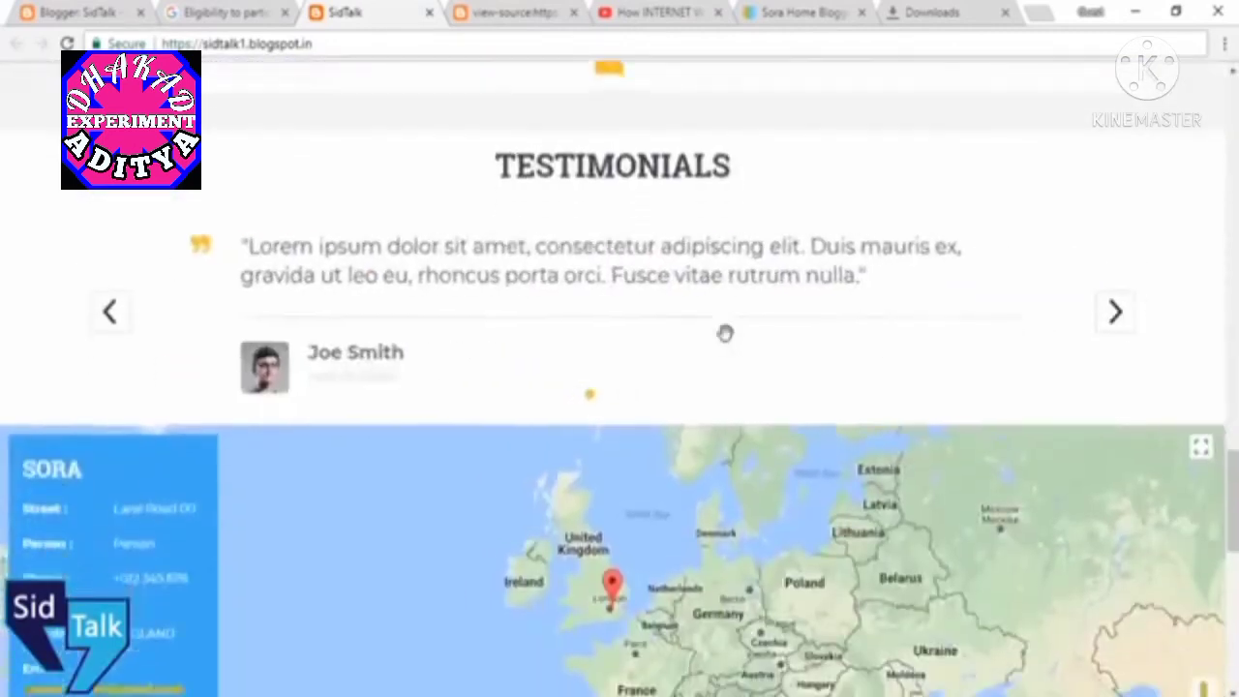
scroll(405, 522, down, 4)
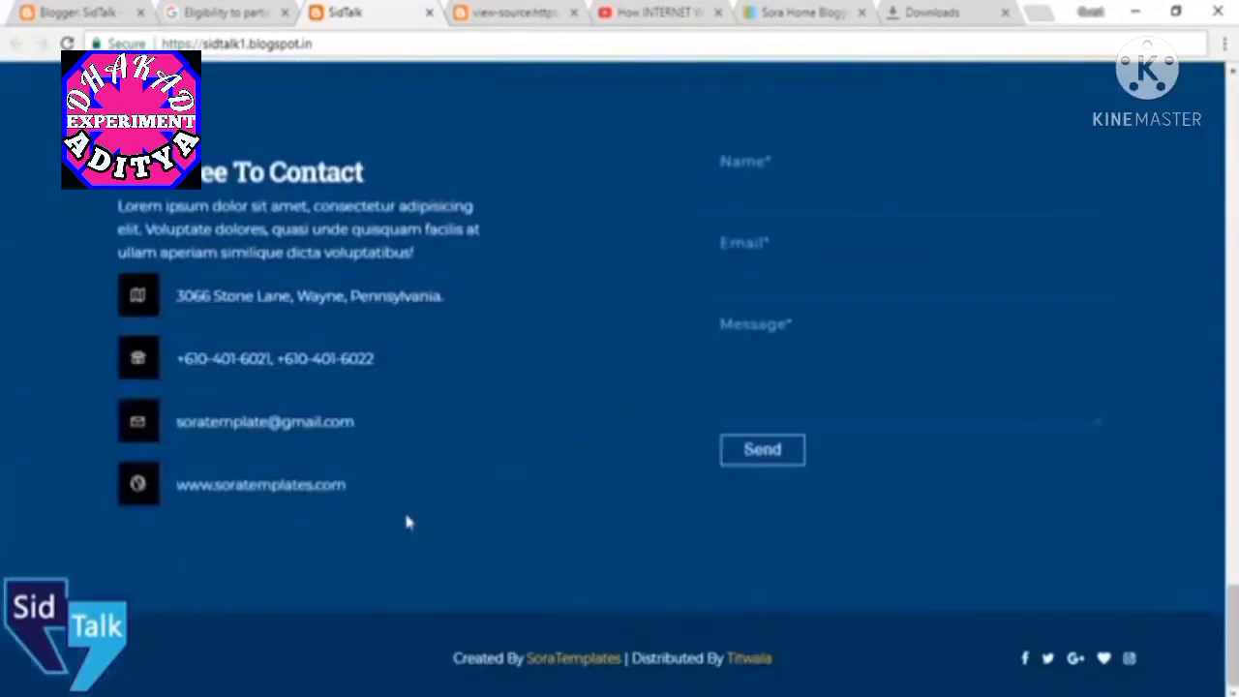
scroll(407, 518, up, 15)
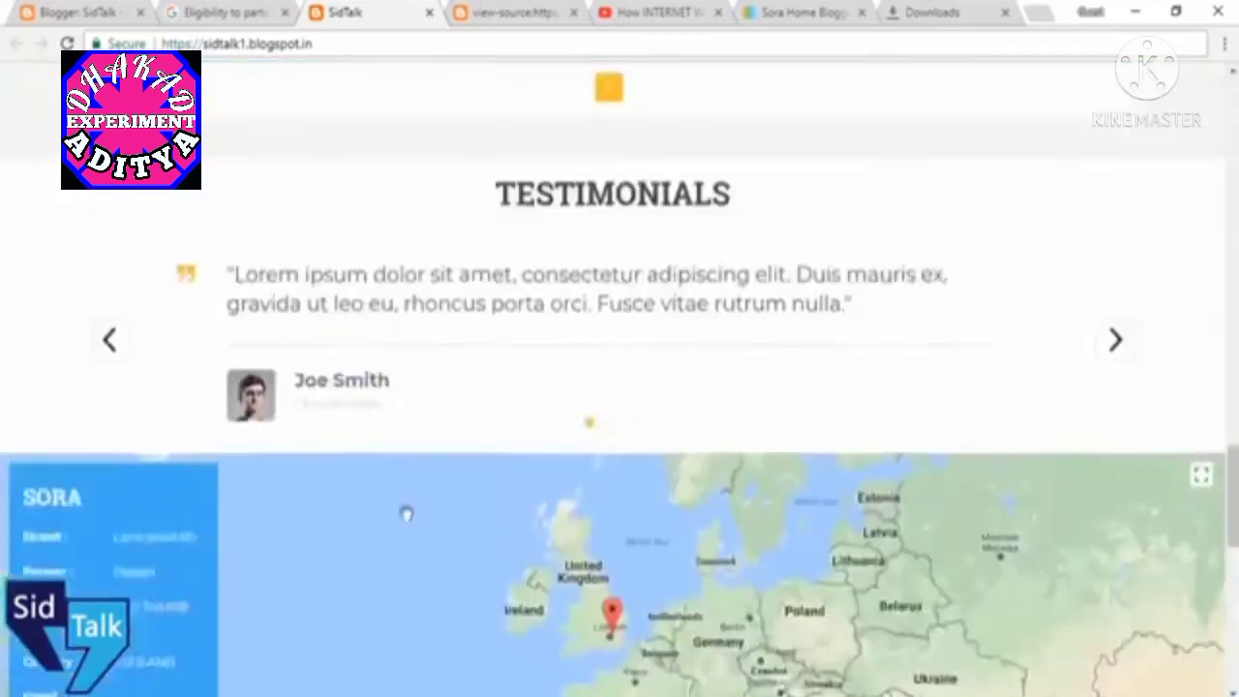
scroll(397, 451, up, 6)
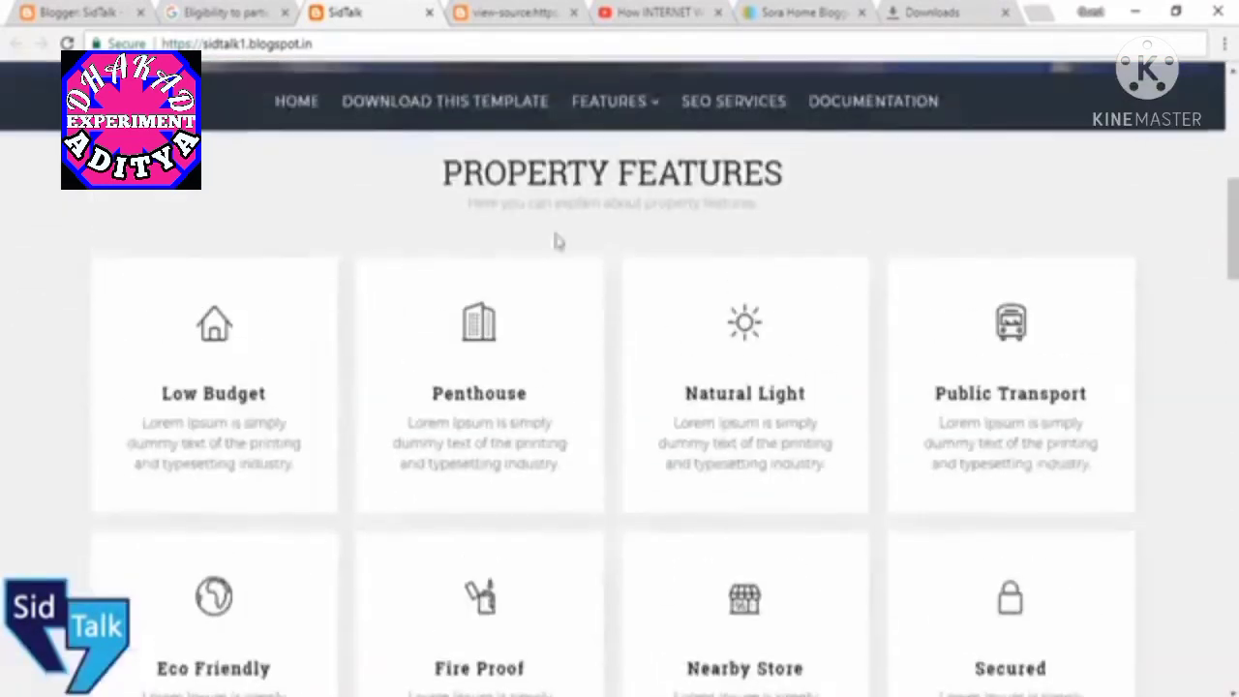
scroll(600, 409, up, 5)
scroll(700, 292, up, 2)
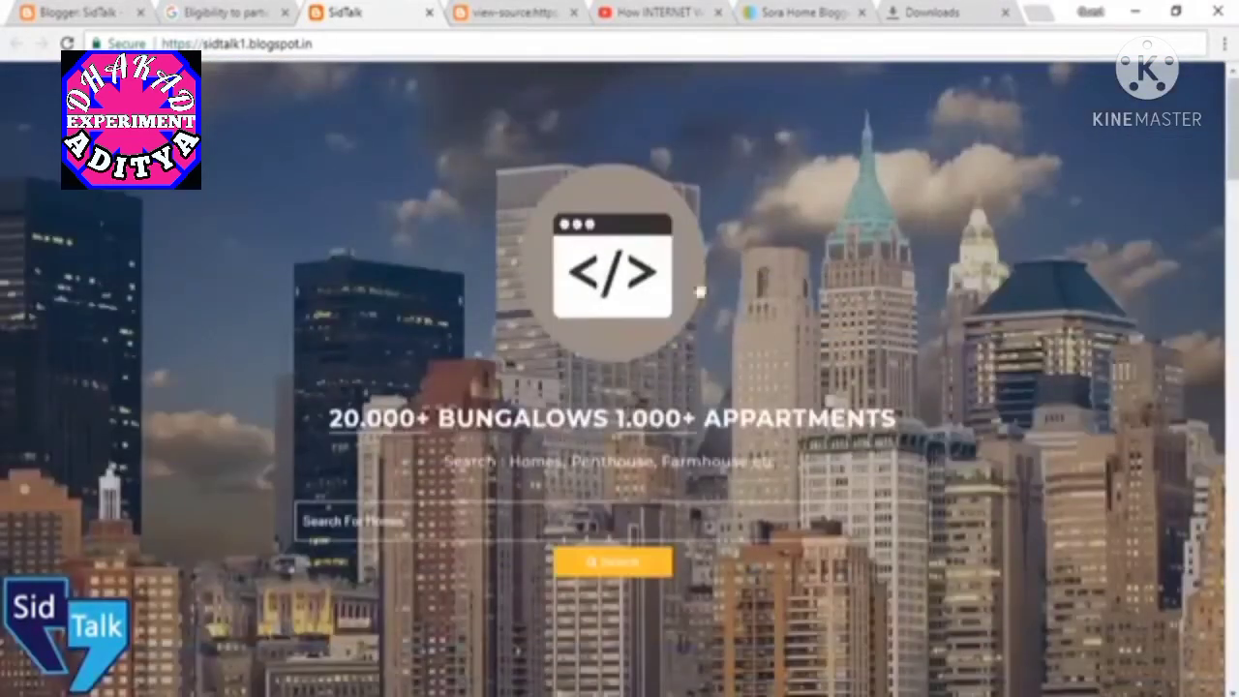
Open the How INTERNET Works via Cables post on the live blog, examine its comment section, and view Blogger's published comments list.
click(65, 10)
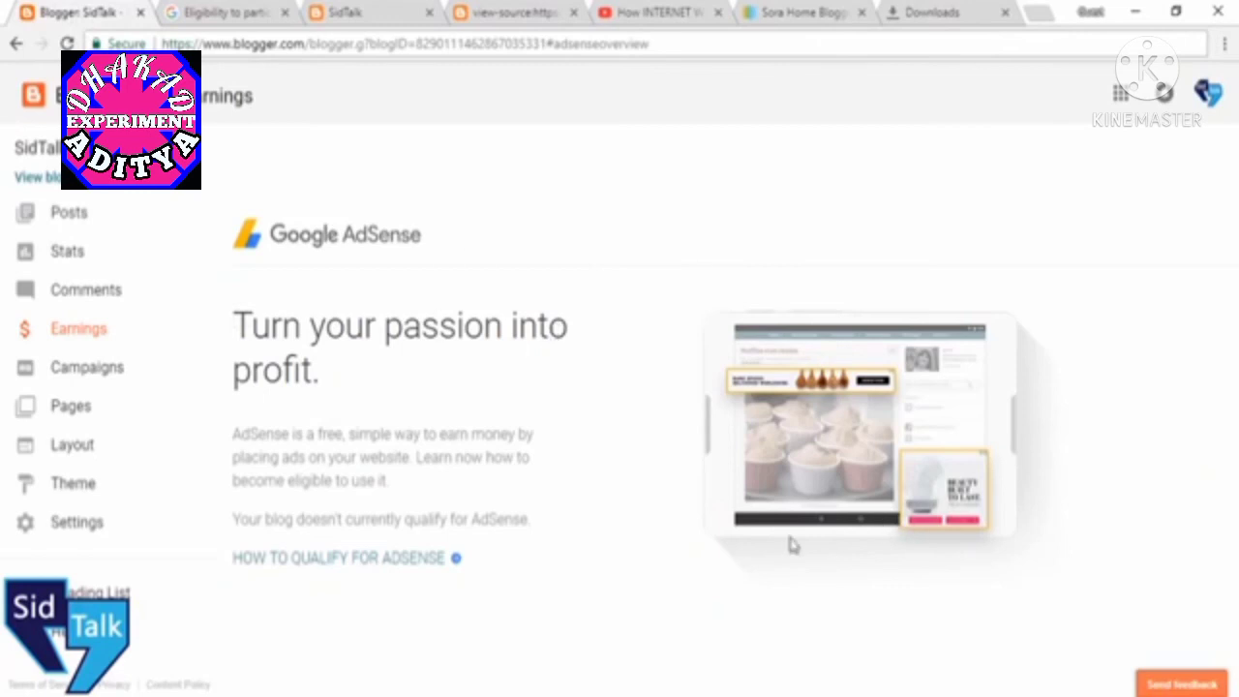
click(345, 11)
scroll(346, 307, down, 10)
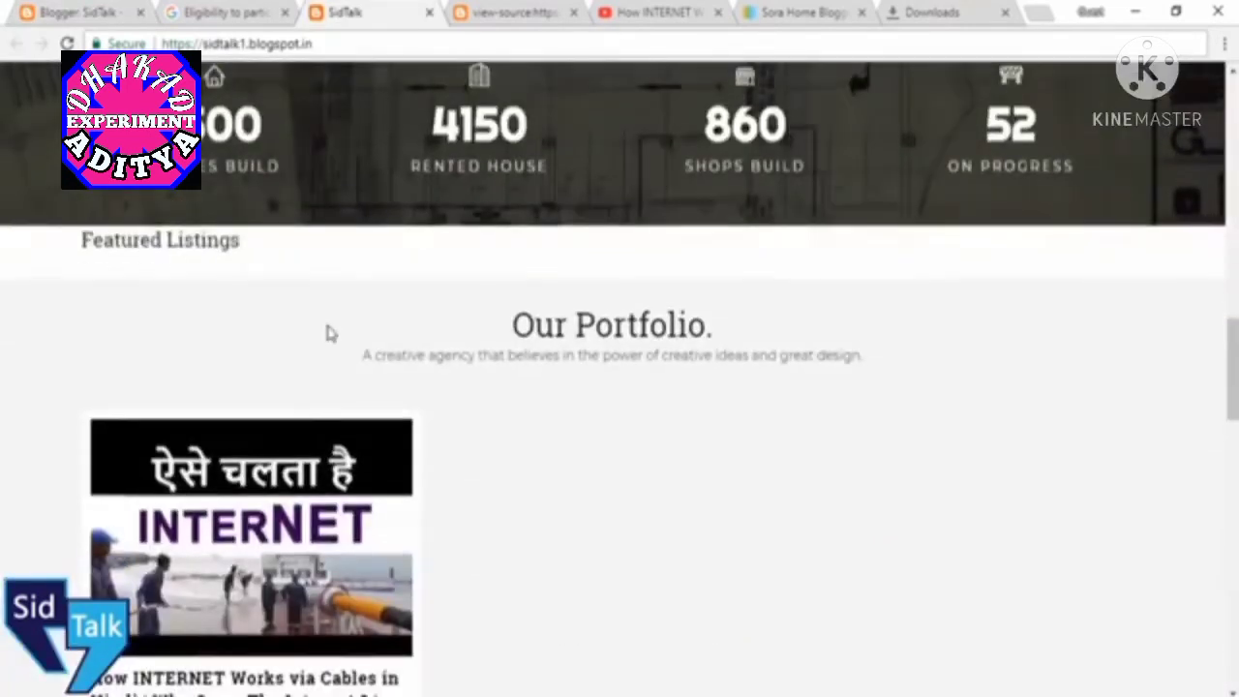
scroll(329, 334, down, 3)
click(364, 506)
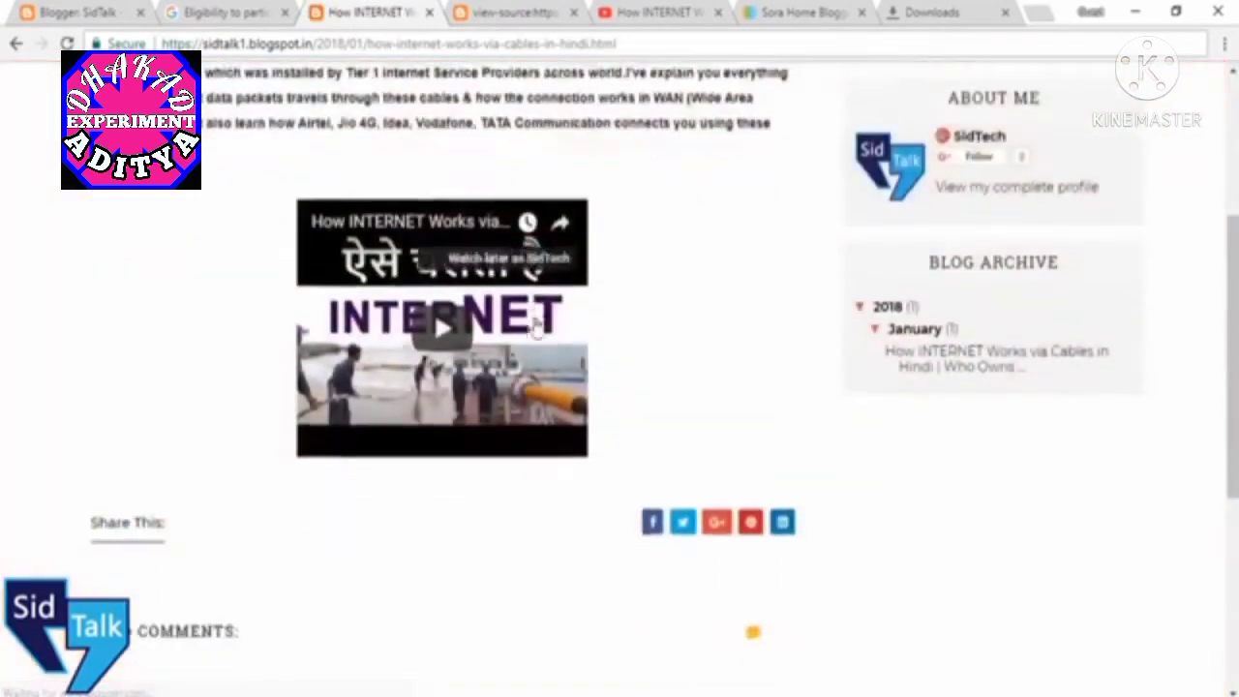
scroll(277, 393, down, 3)
click(254, 400)
scroll(261, 398, down, 2)
click(58, 12)
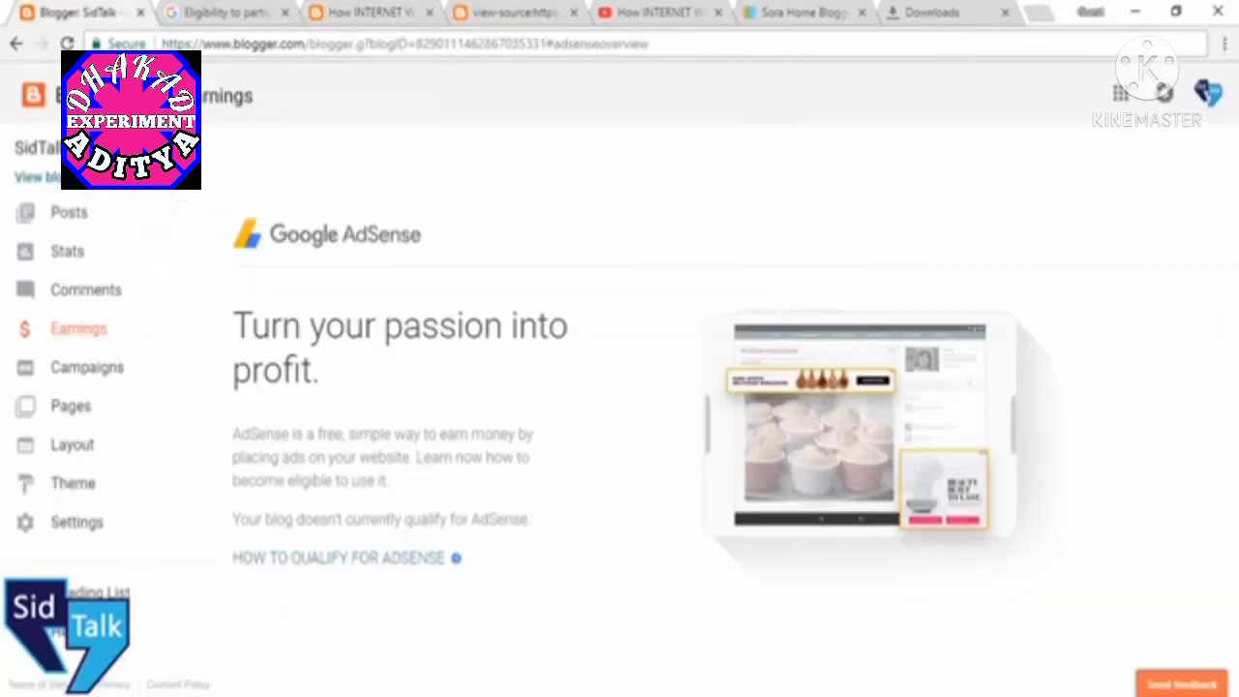
click(70, 300)
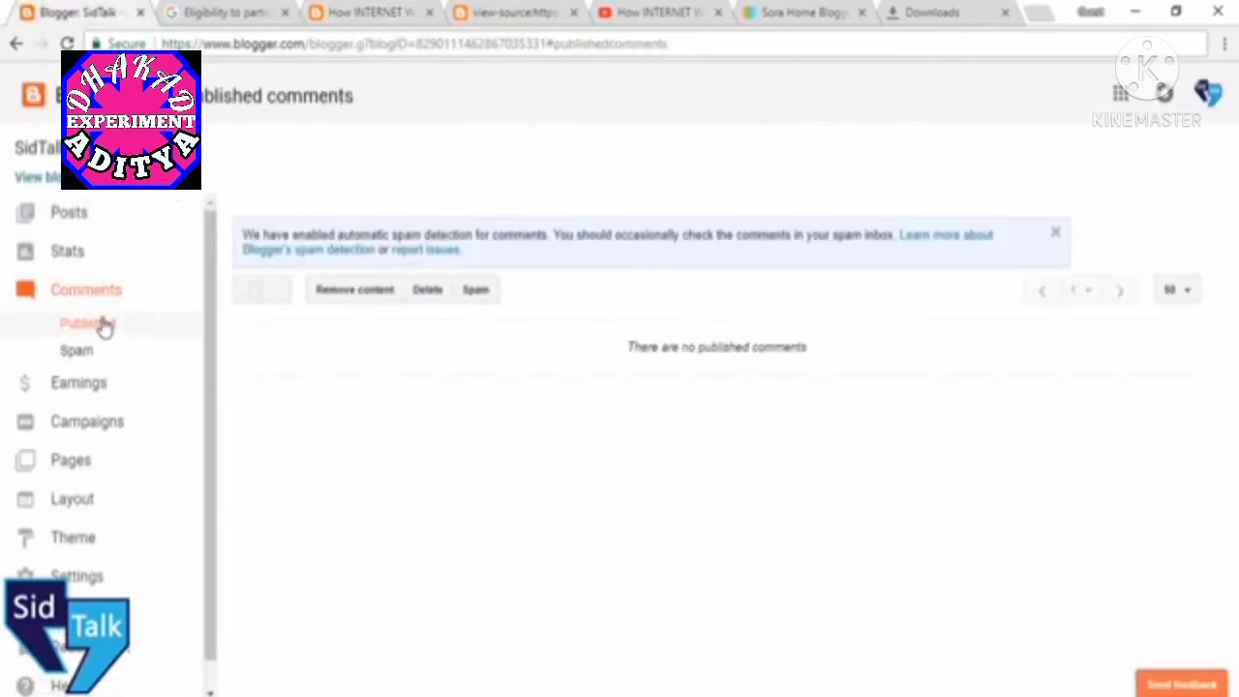
Publish the comment "hello" on the How INTERNET Works via Cables post.
click(474, 10)
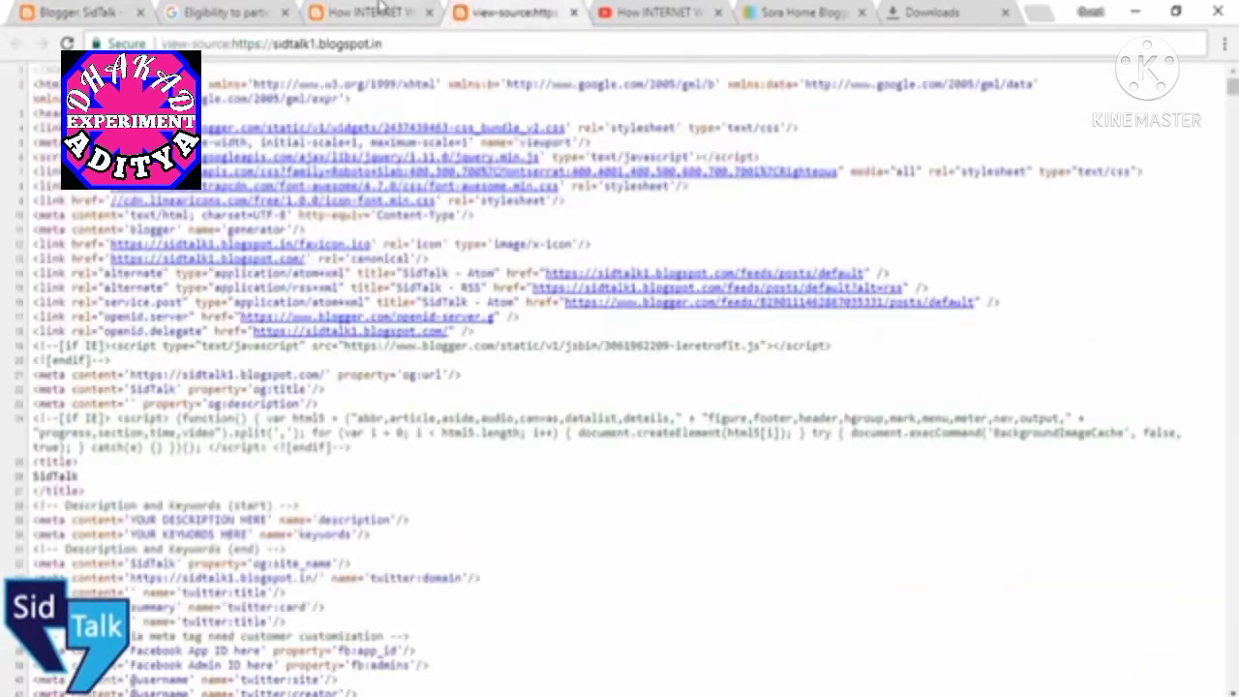
click(379, 9)
click(326, 322)
text(hello)
click(151, 430)
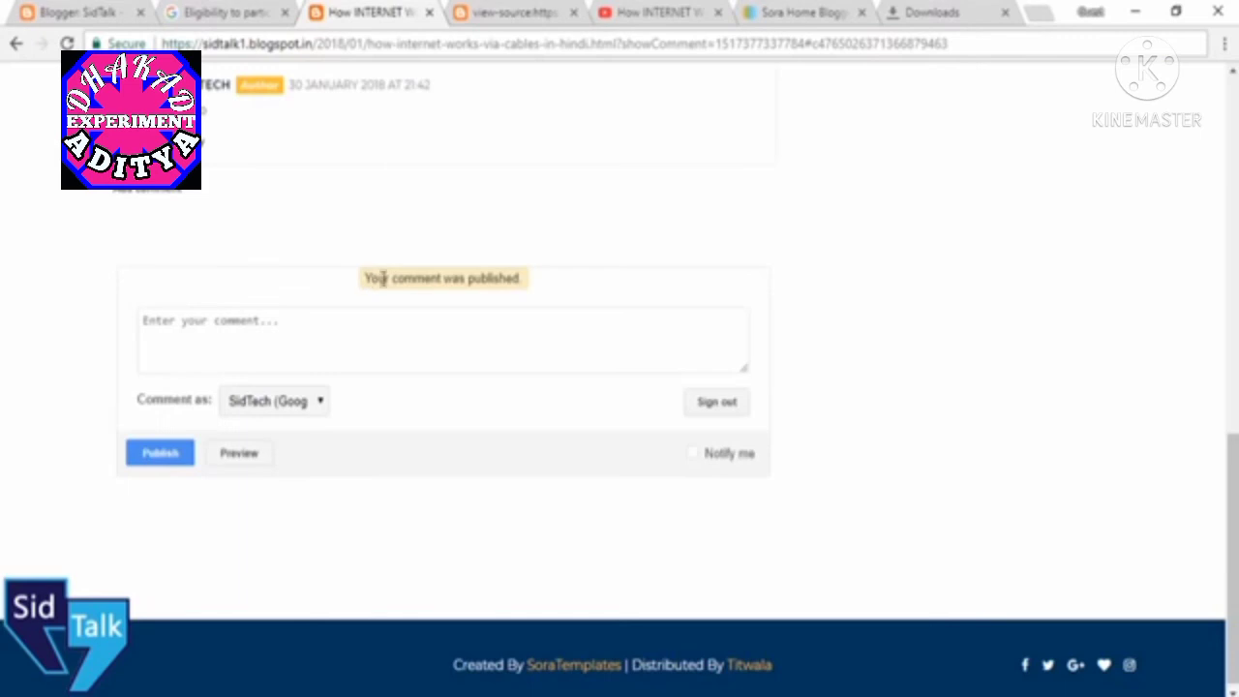
Check the new comment under the post and return to Blogger's published comments list.
drag(368, 280, 602, 298)
scroll(331, 198, up, 3)
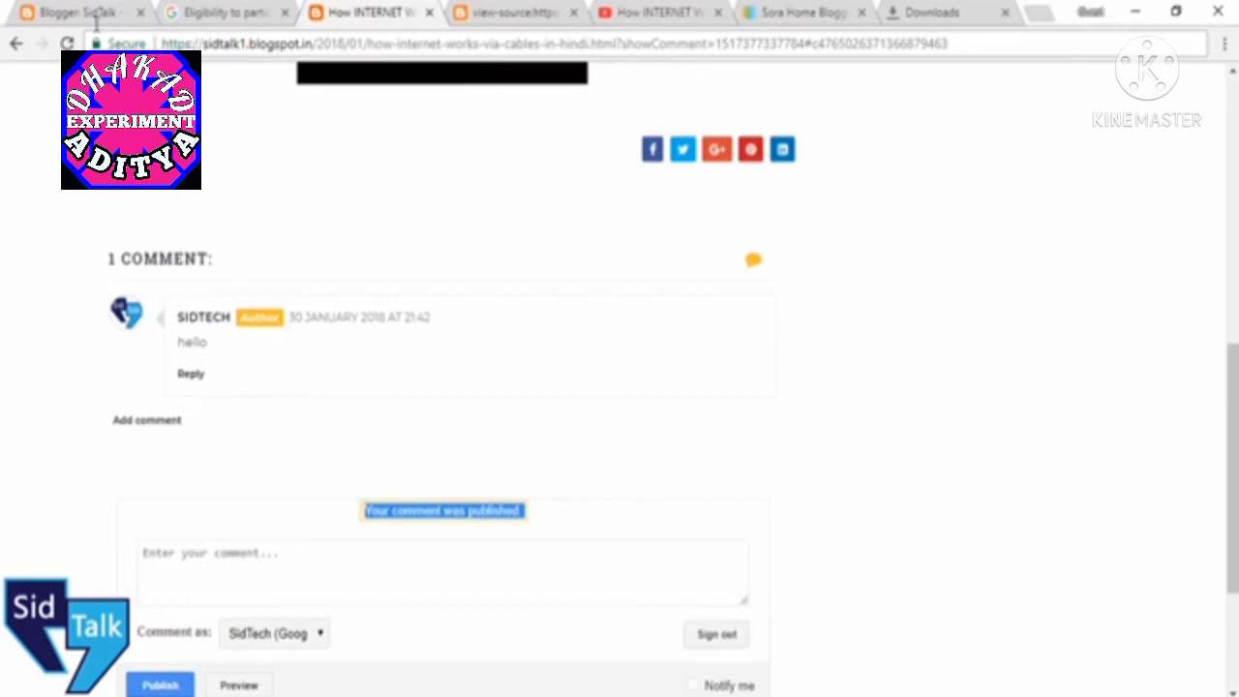
click(67, 11)
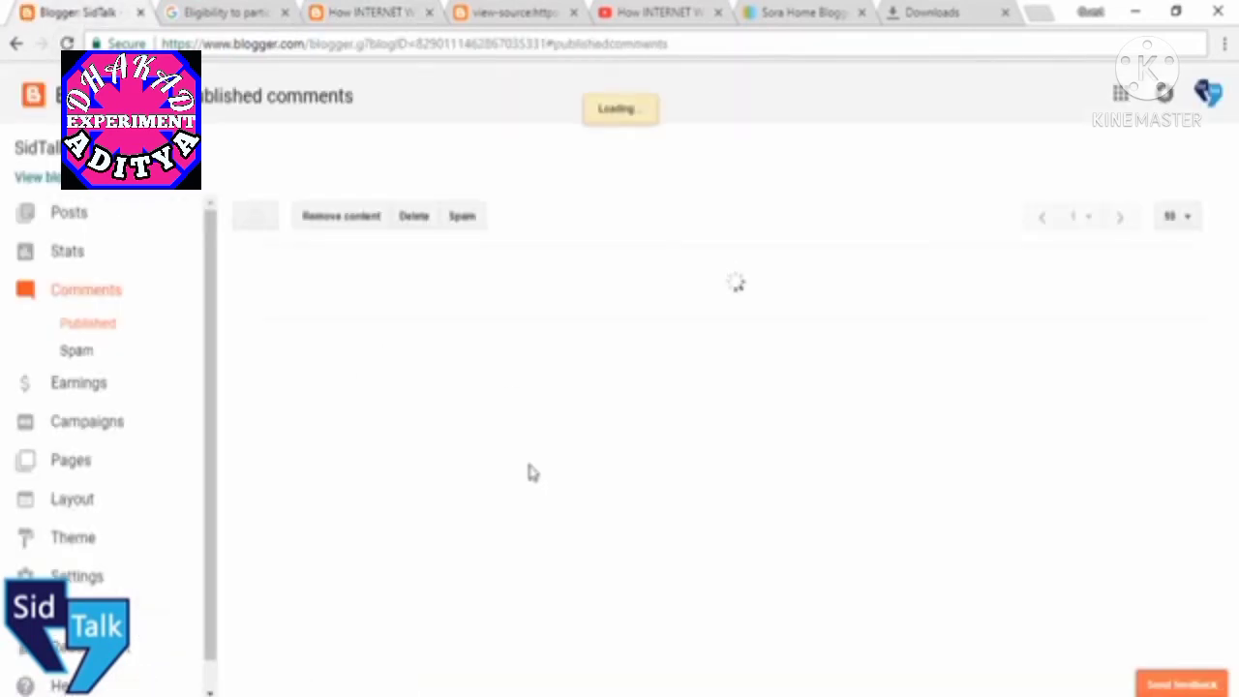
Check the published comment and review the blog's overview stats, including pageviews, posts, traffic sources and the audience map.
click(287, 341)
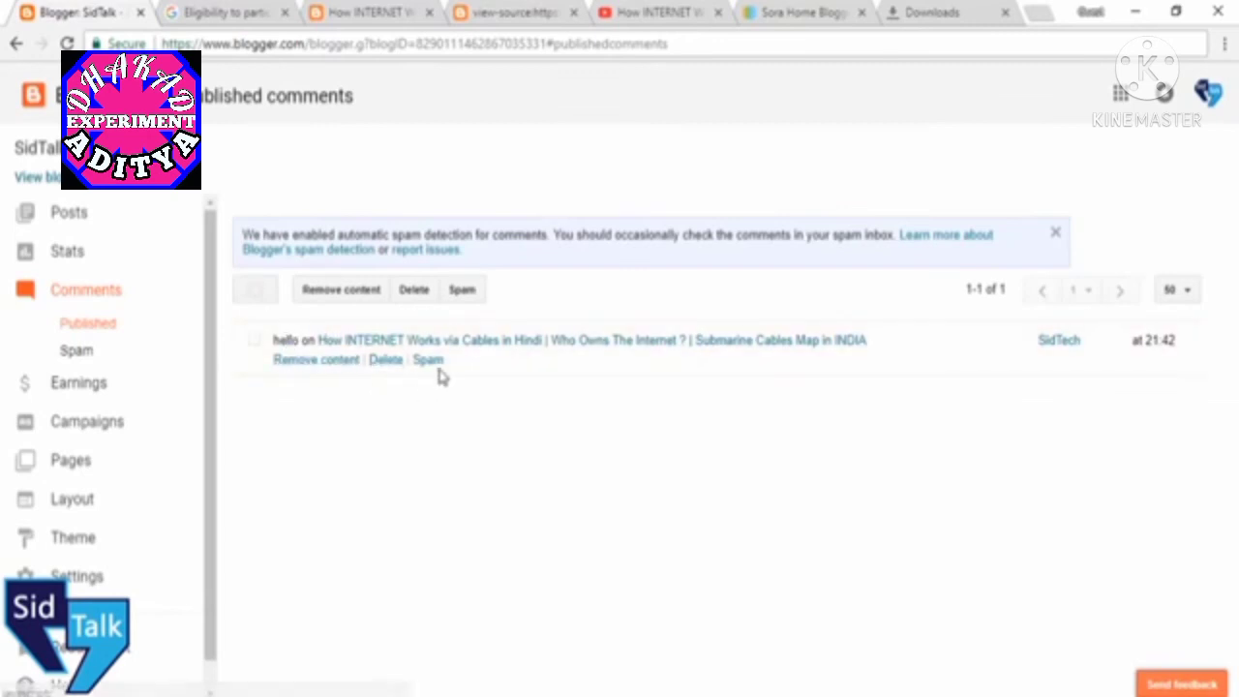
click(78, 254)
drag(605, 294, 743, 297)
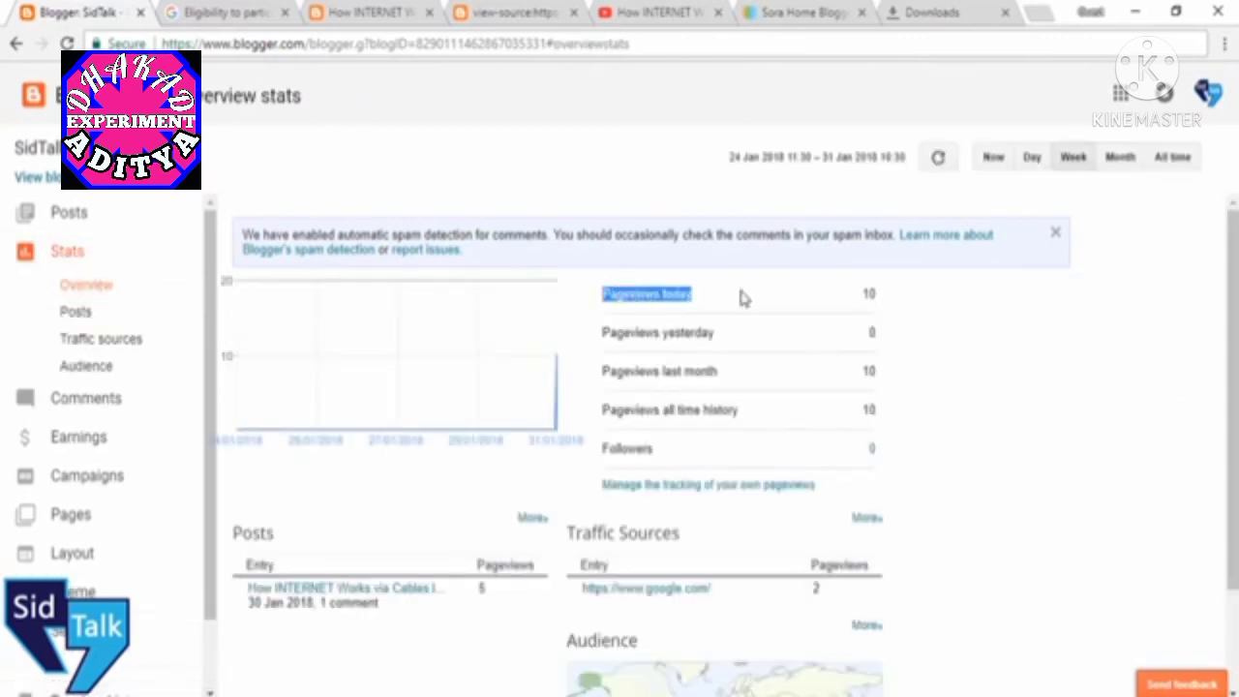
drag(864, 295, 804, 323)
click(728, 333)
scroll(728, 349, down, 2)
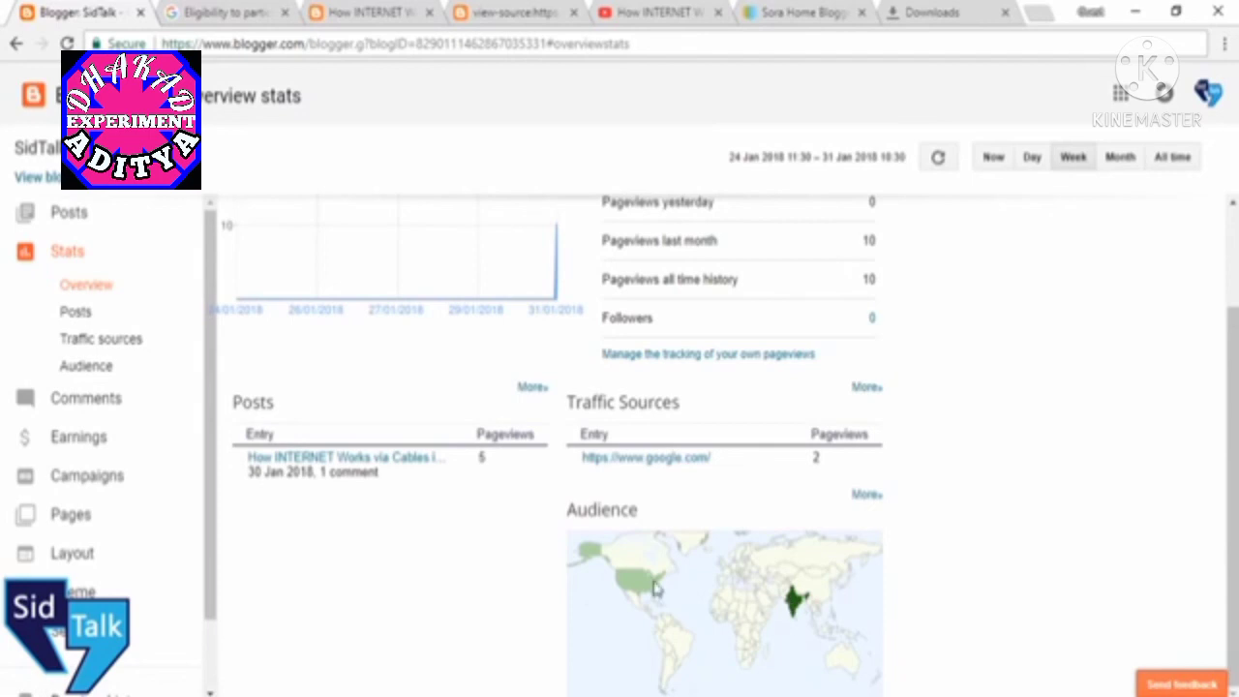
scroll(648, 564, up, 2)
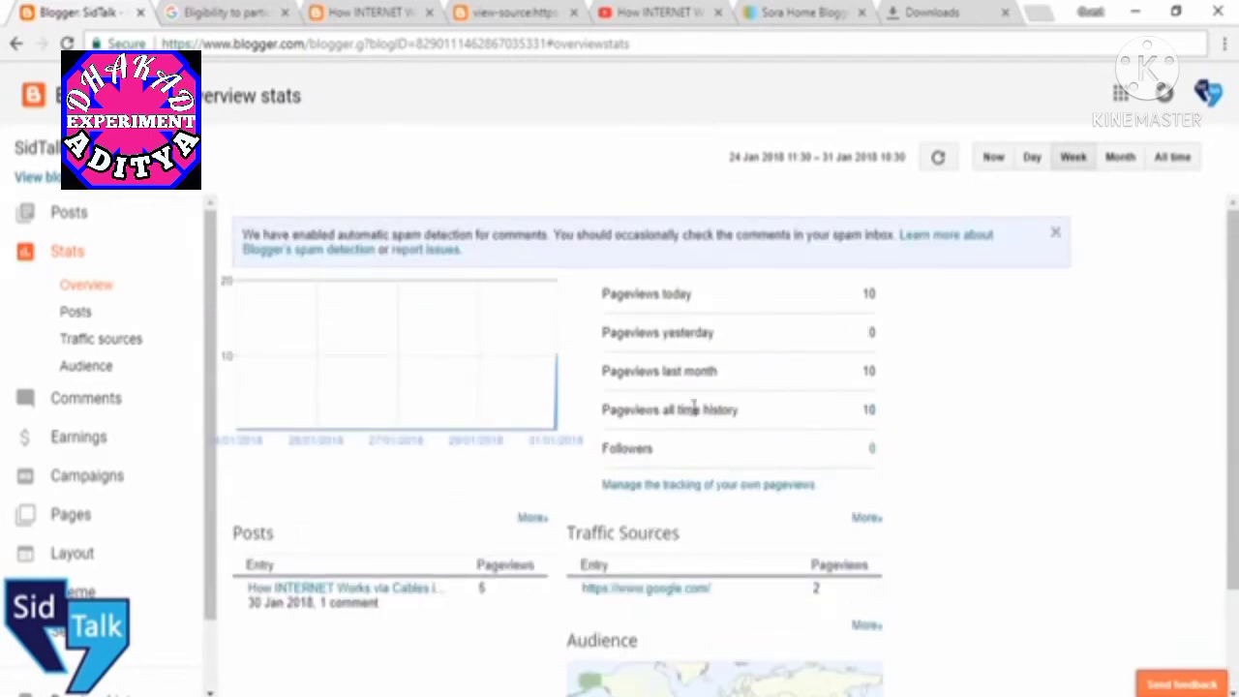
View the page source of the live How INTERNET Works via Cables post from beginning to end.
click(344, 12)
right_click(312, 194)
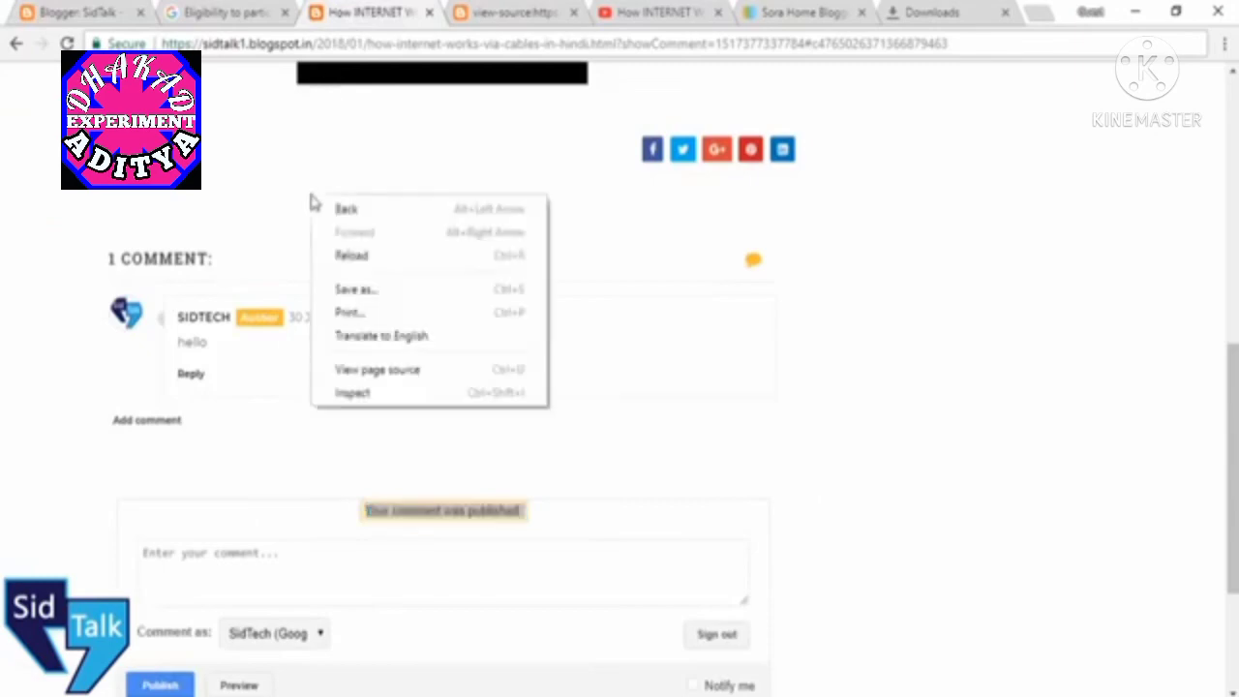
click(369, 369)
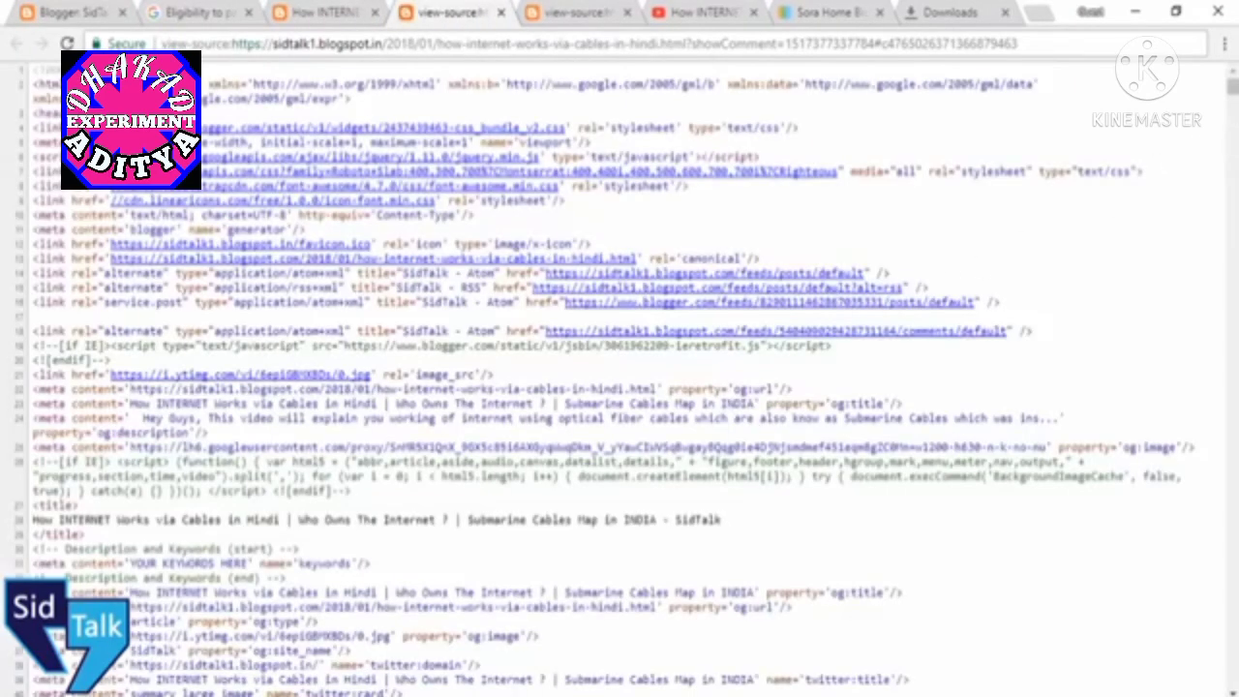
drag(1232, 87, 1232, 680)
Open the blog's basic settings in Blogger and return to the header of the live How INTERNET Works via Cables post.
click(72, 11)
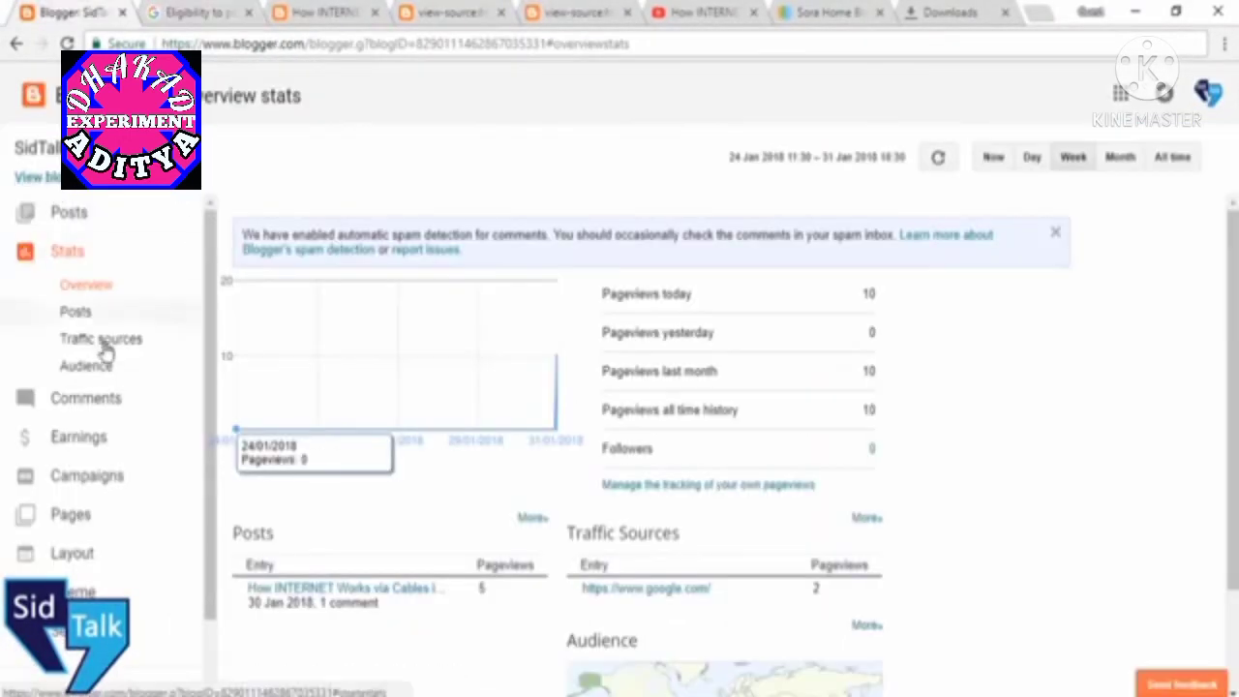
click(78, 548)
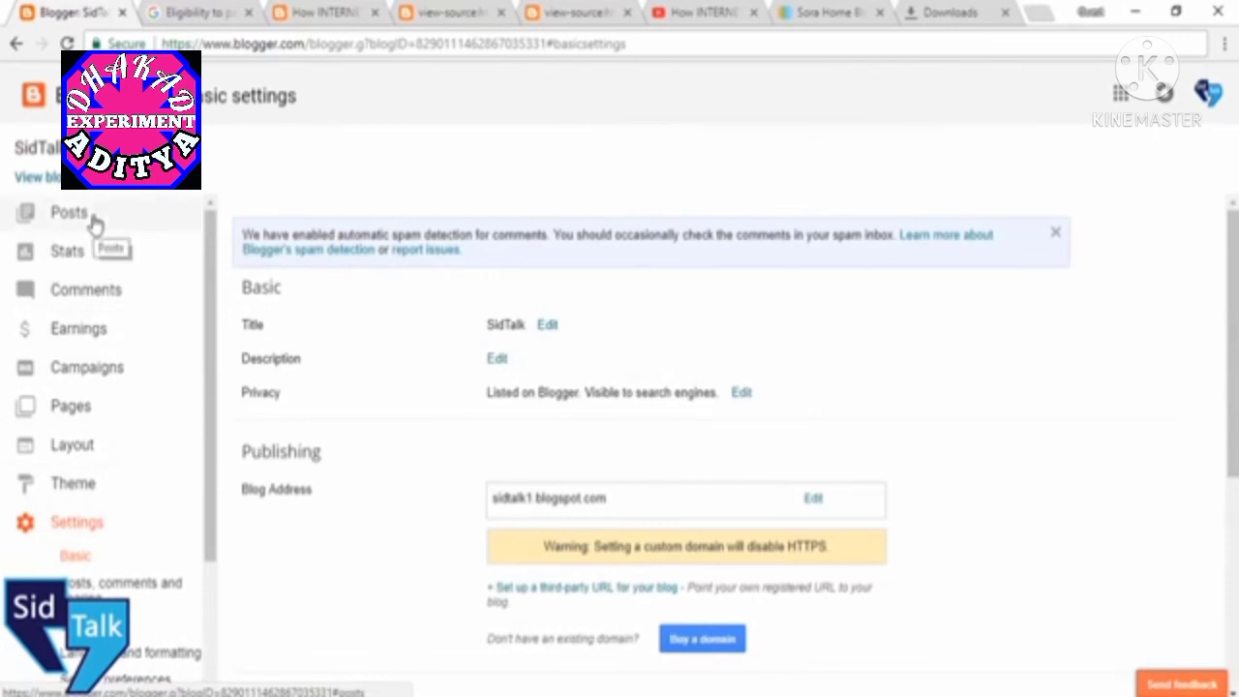
click(363, 12)
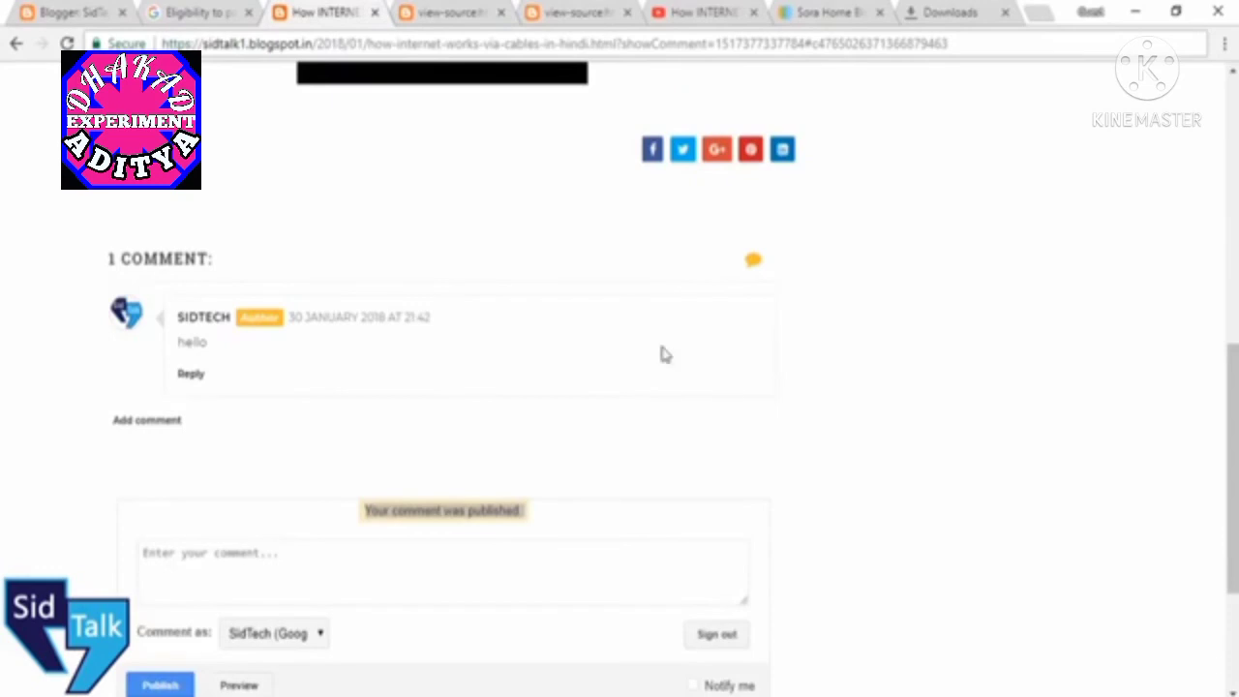
scroll(658, 352, up, 6)
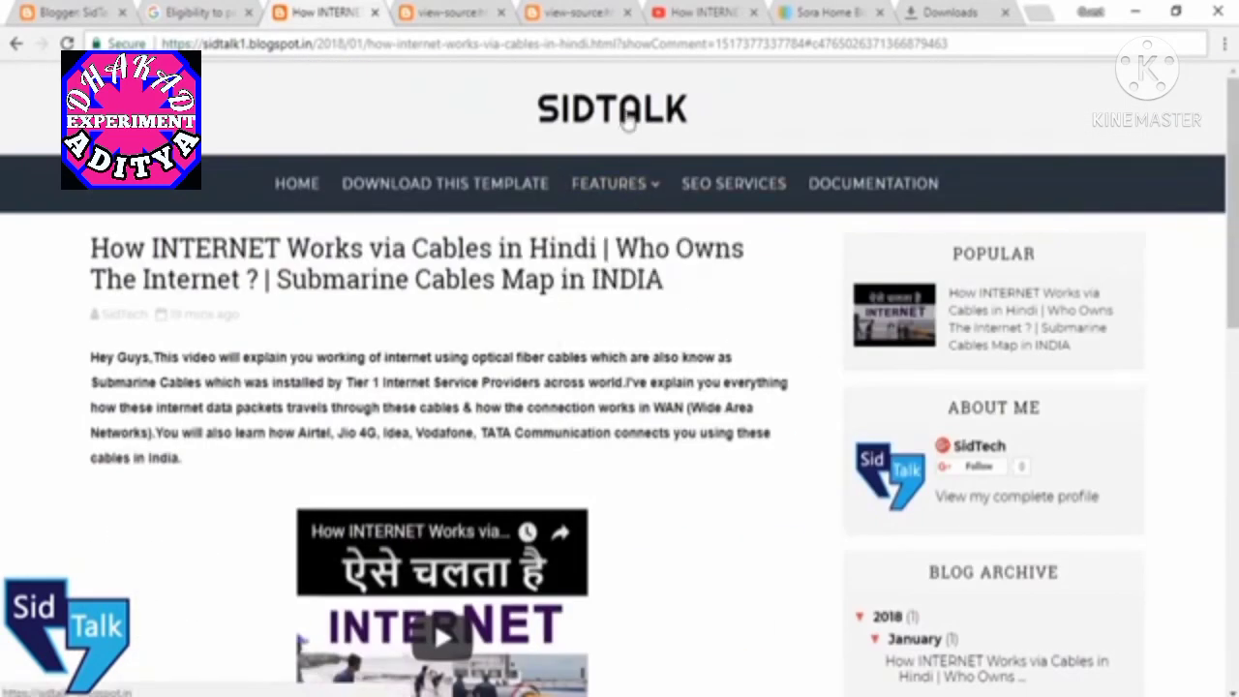
Open the SEO Services link on the live post and go back to the post.
click(714, 189)
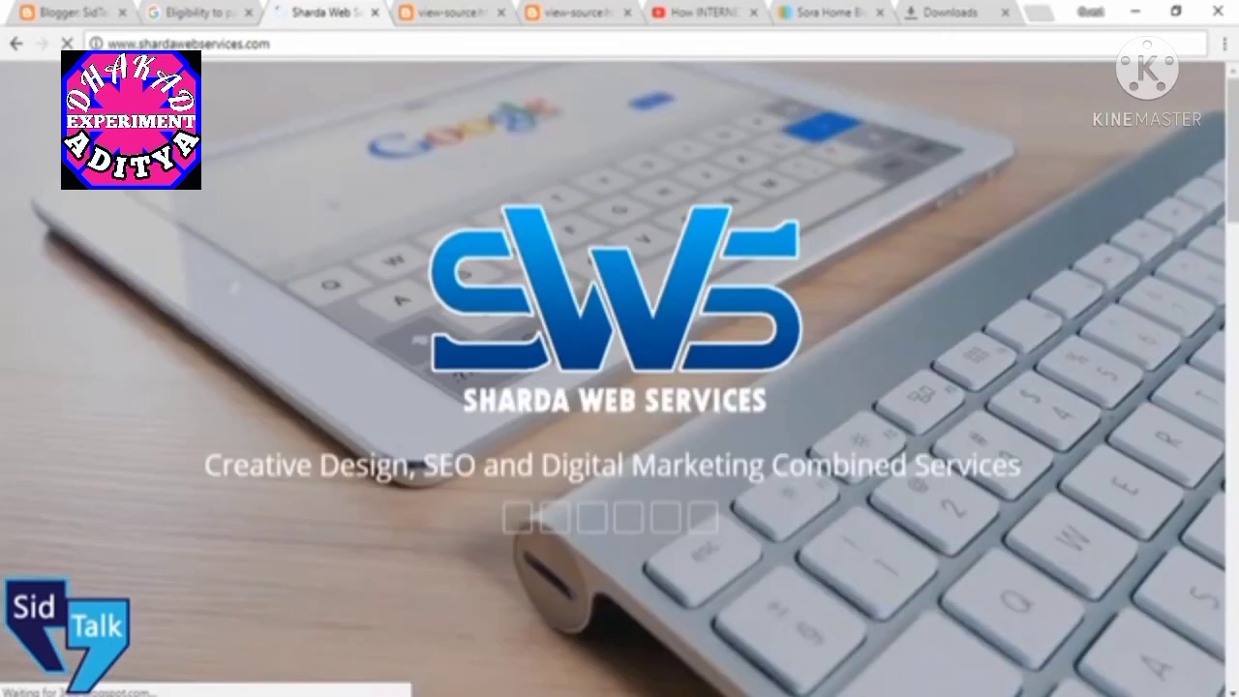
click(16, 44)
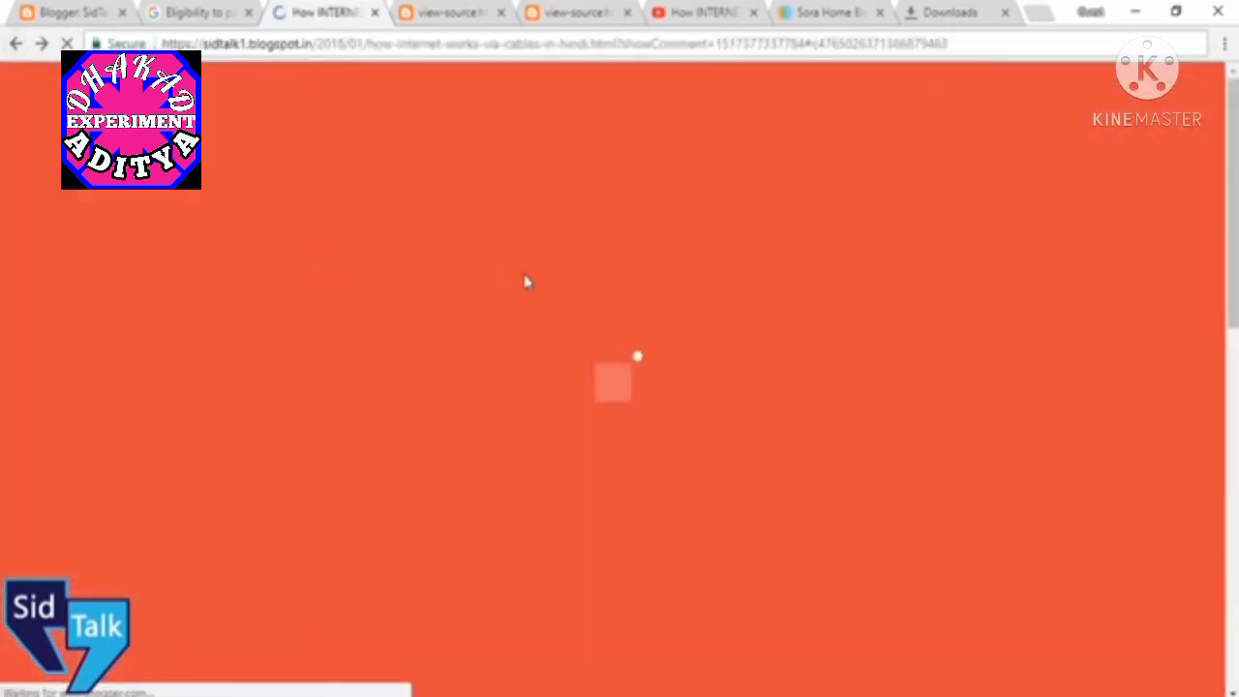
scroll(555, 279, up, 15)
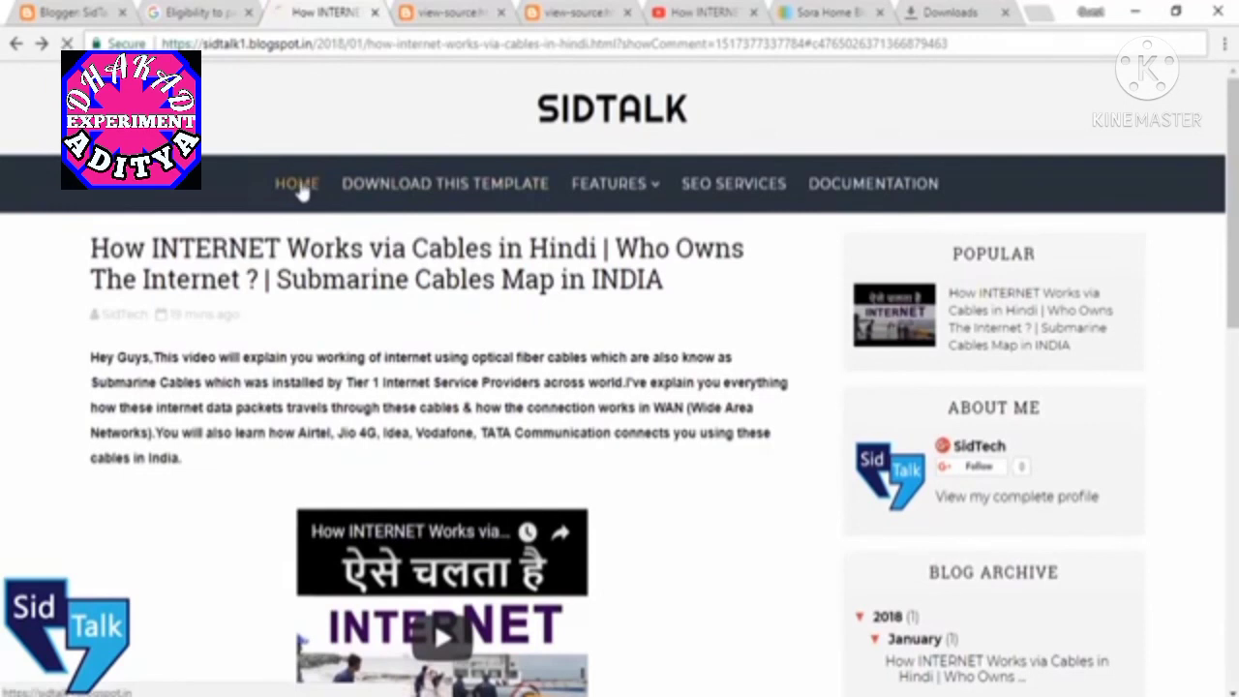
Open the live blog's home page, check its web address, and look through the sections down to We Have Delivered and beyond.
click(300, 185)
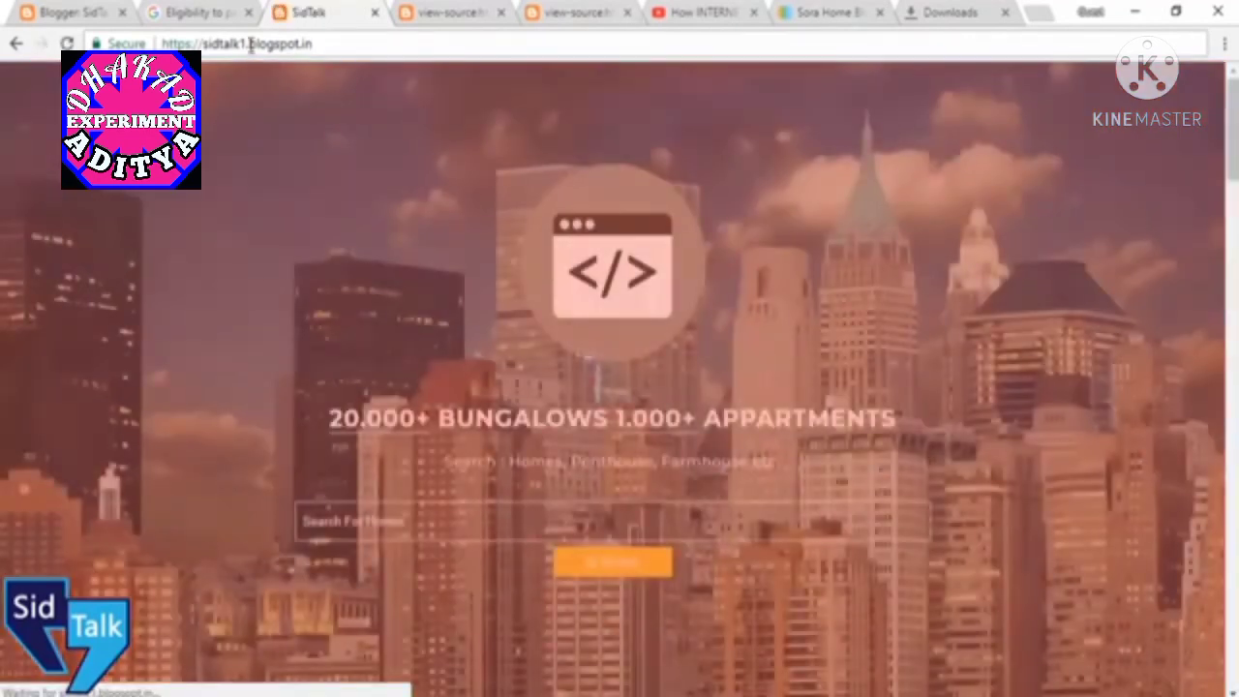
drag(251, 44, 374, 46)
click(520, 411)
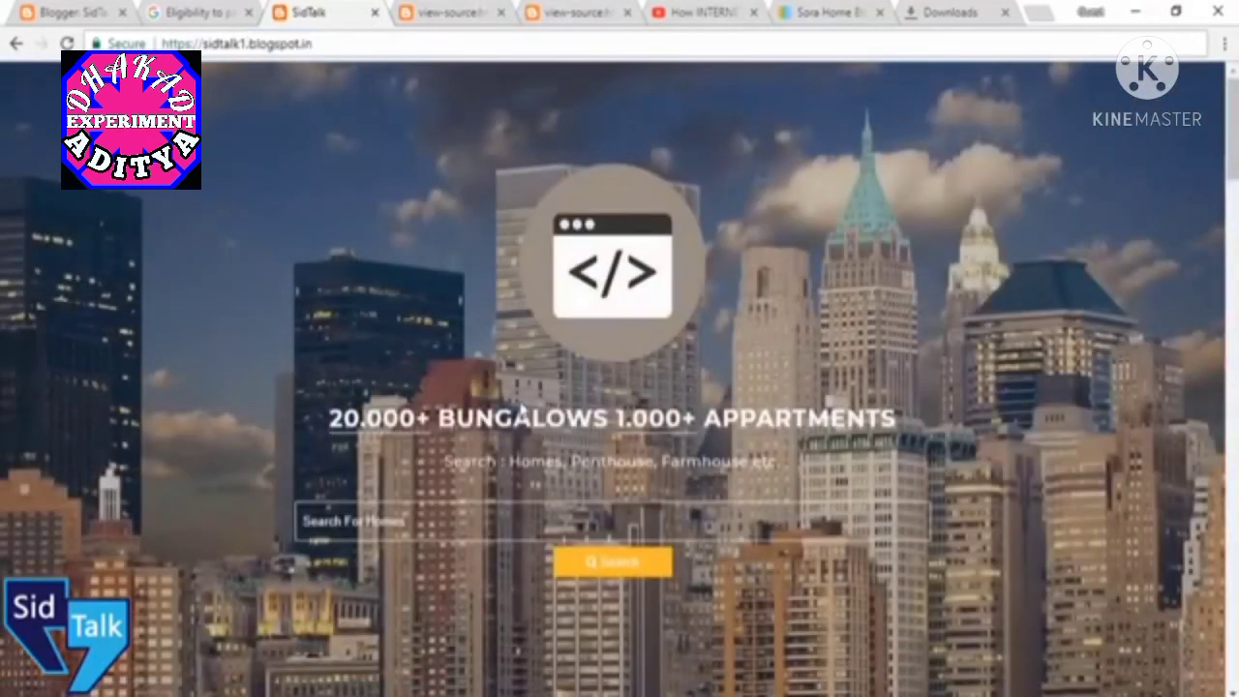
scroll(581, 406, down, 12)
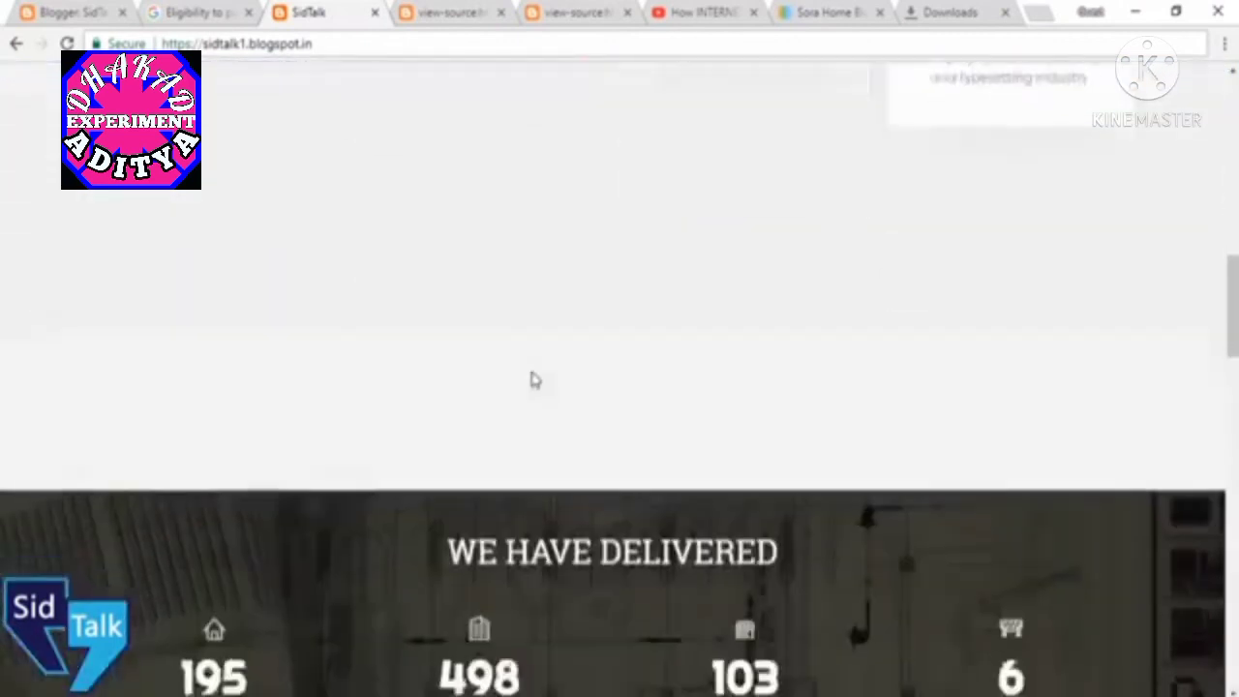
scroll(520, 365, down, 6)
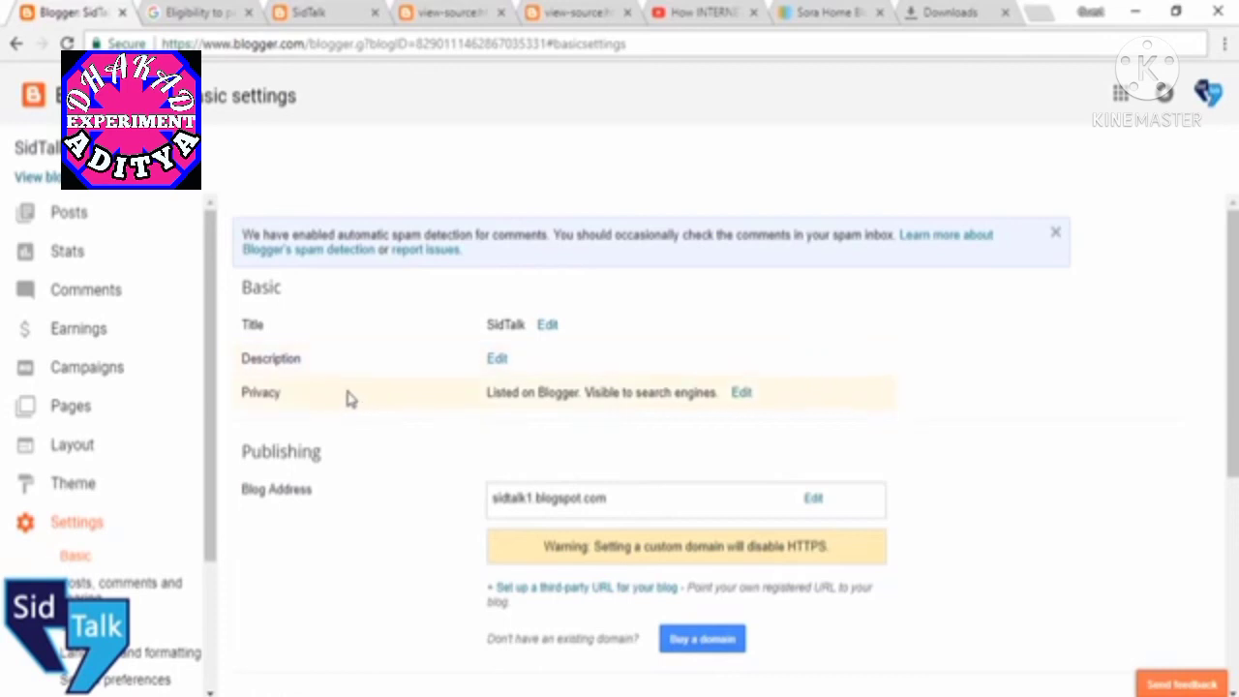
Examine the blog name and page address in Blogger's basic settings, and view the list of all posts.
click(50, 155)
click(51, 150)
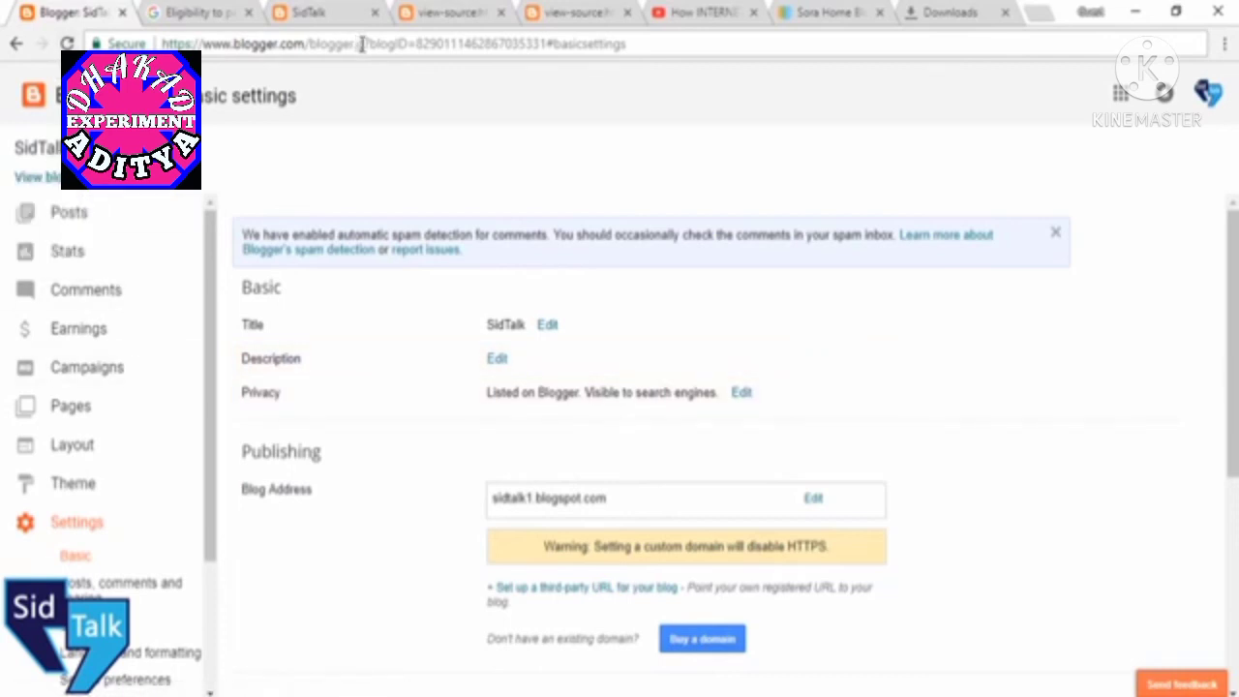
drag(368, 44, 708, 38)
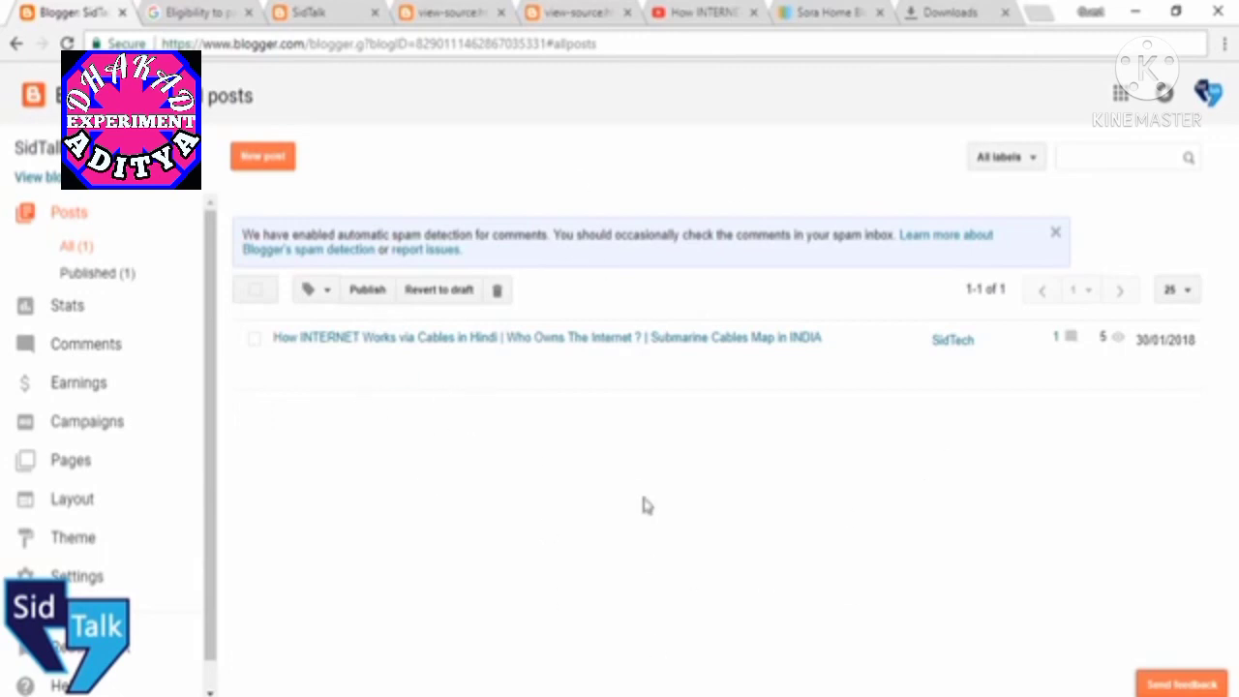
Revisit the live blog, switch to gooyaabitemplates.com, and browse the Blogger template gallery on its home page.
click(355, 8)
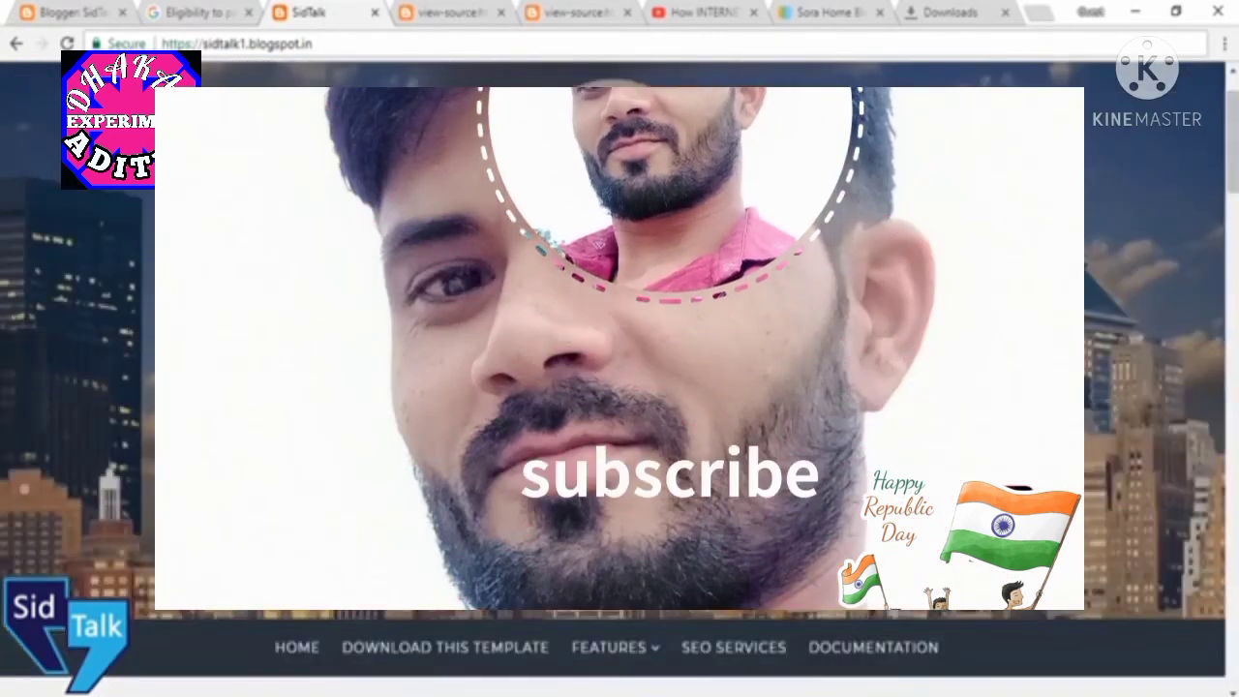
click(808, 12)
scroll(620, 387, up, 2)
click(17, 44)
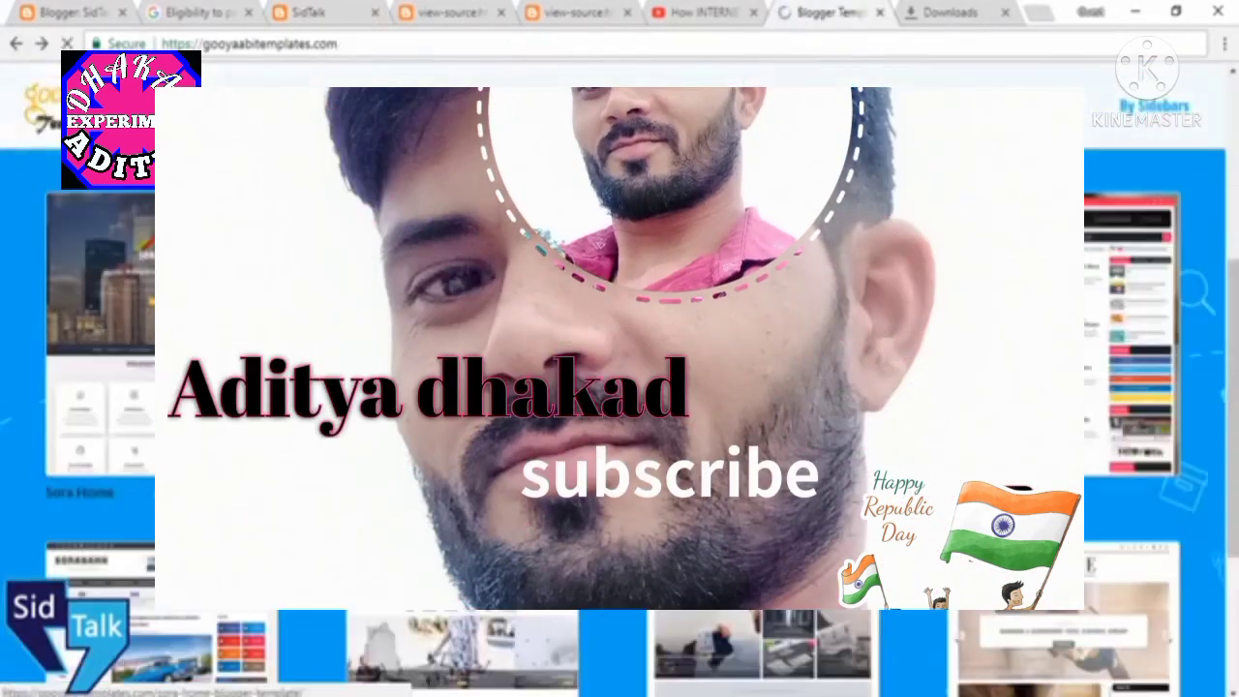
scroll(619, 387, down, 5)
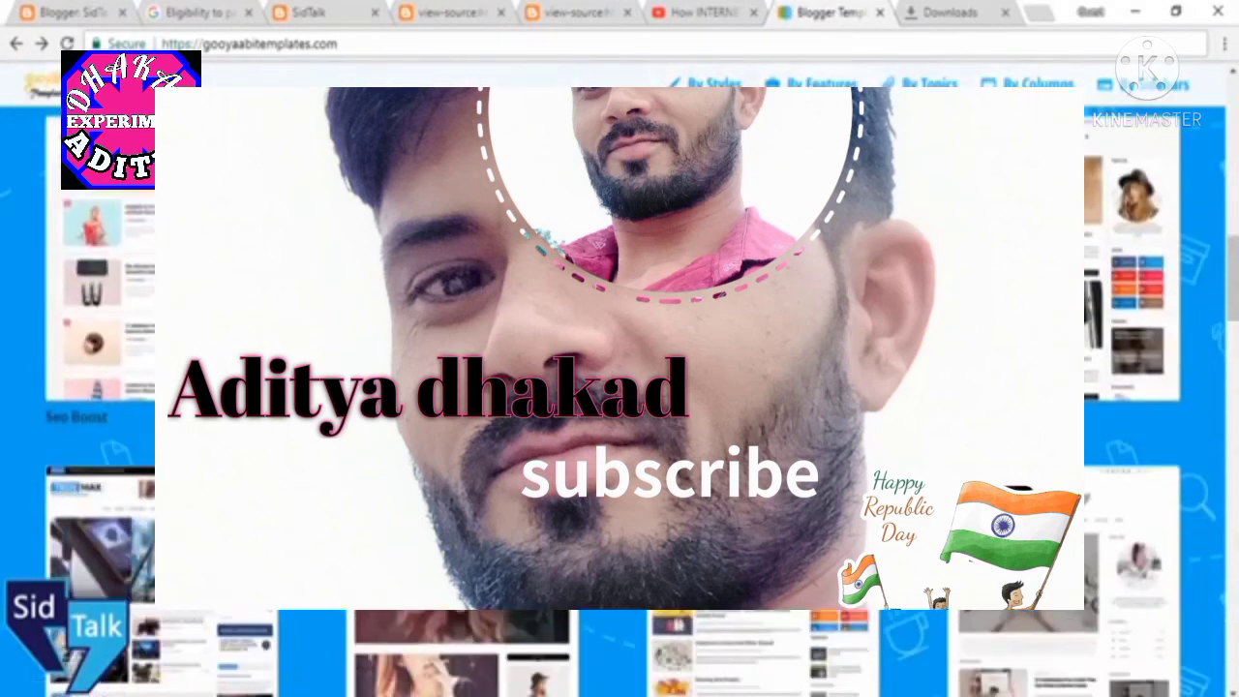
scroll(610, 310, down, 5)
scroll(610, 310, up, 2)
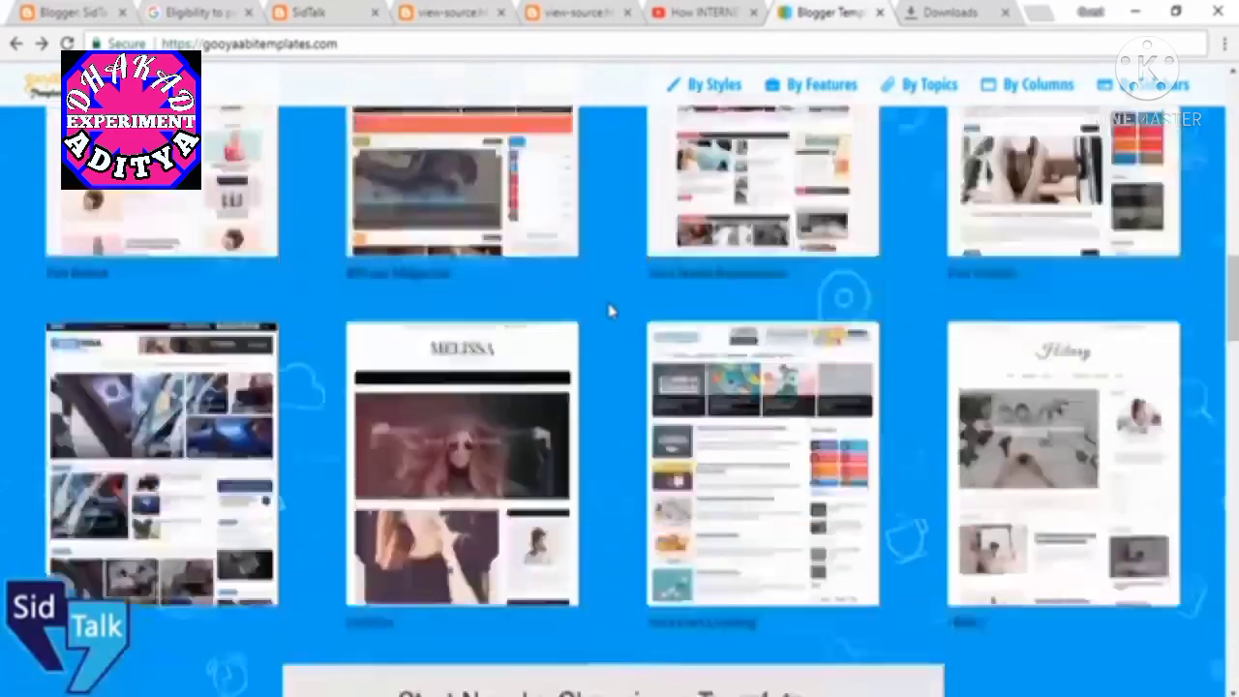